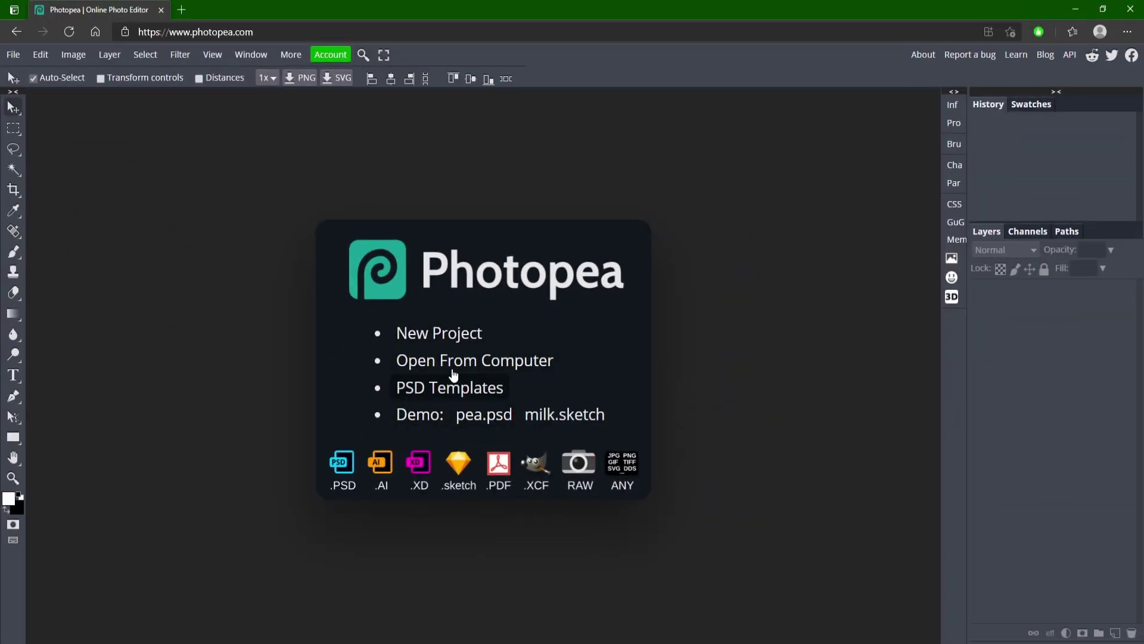
Step: Start a new project with a 1500 × 500 px canvas
left_click(435, 339)
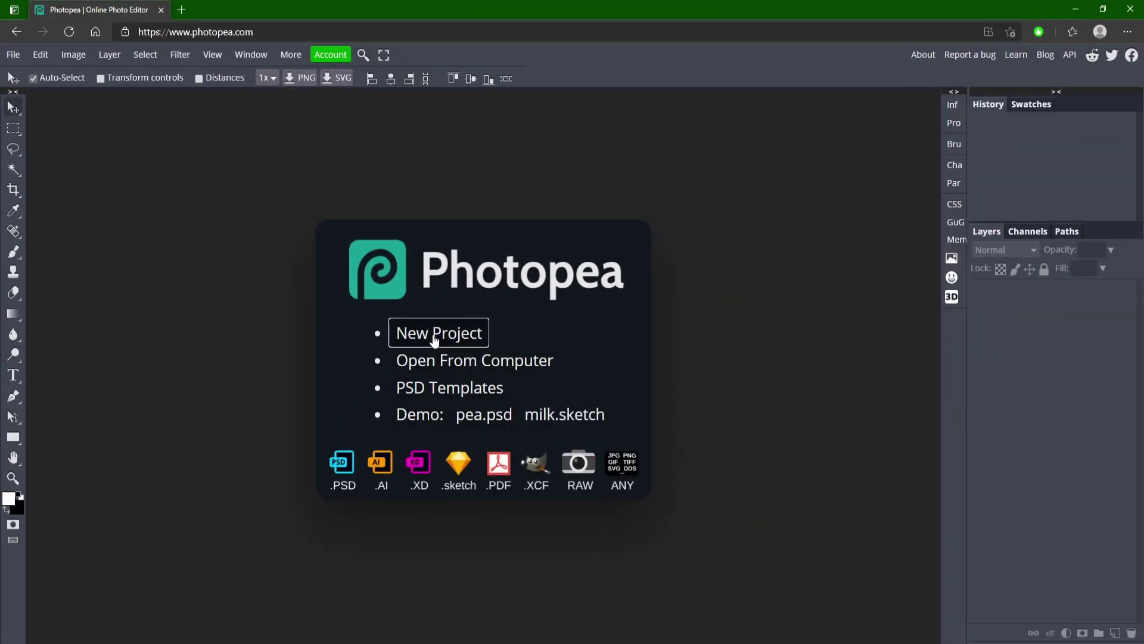
double_click(113, 139)
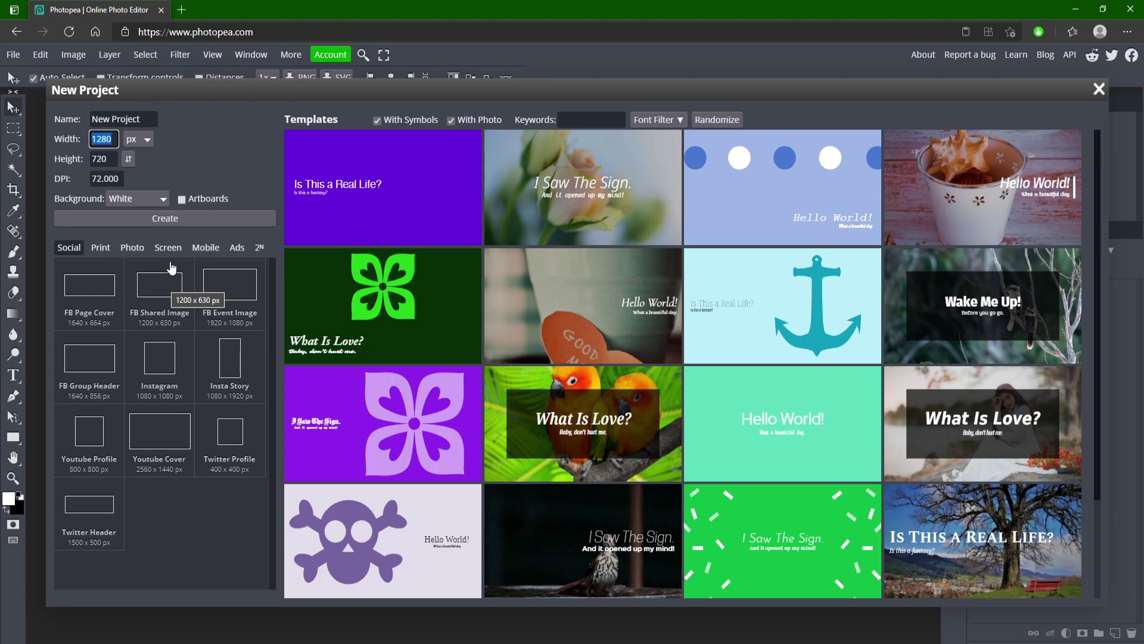
type("1500")
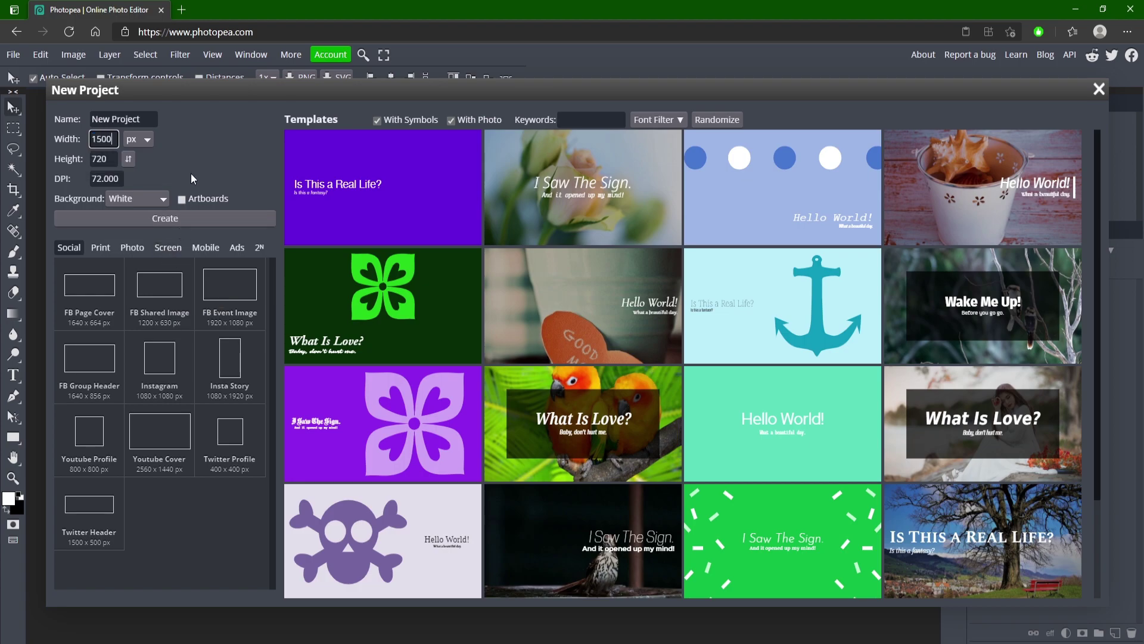
key("Tab")
type("1")
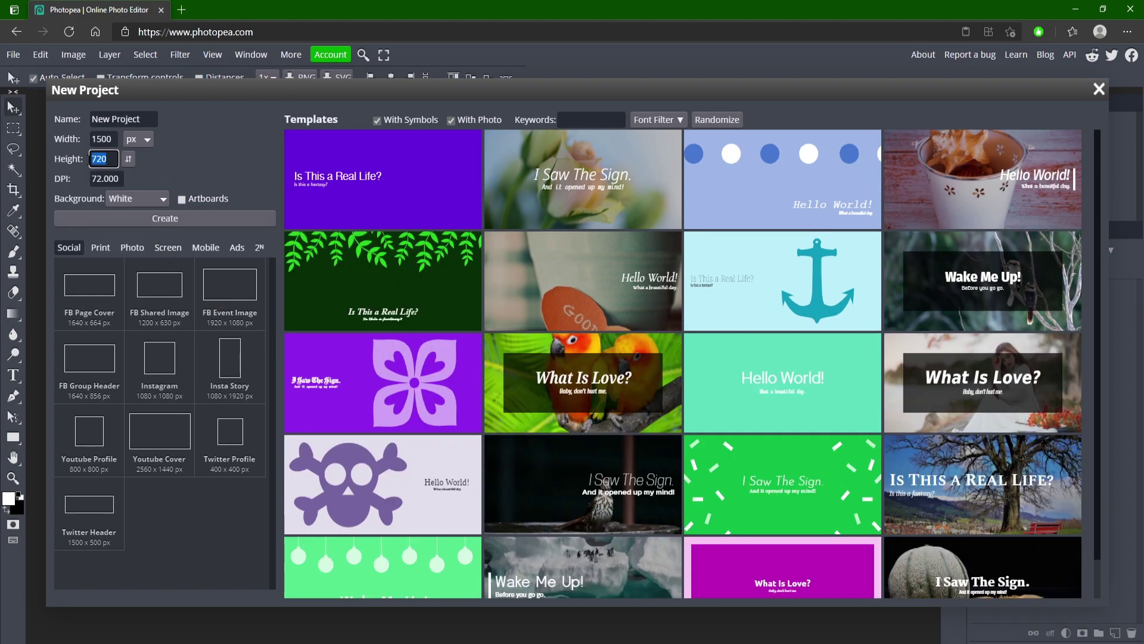
type("500")
left_click(207, 157)
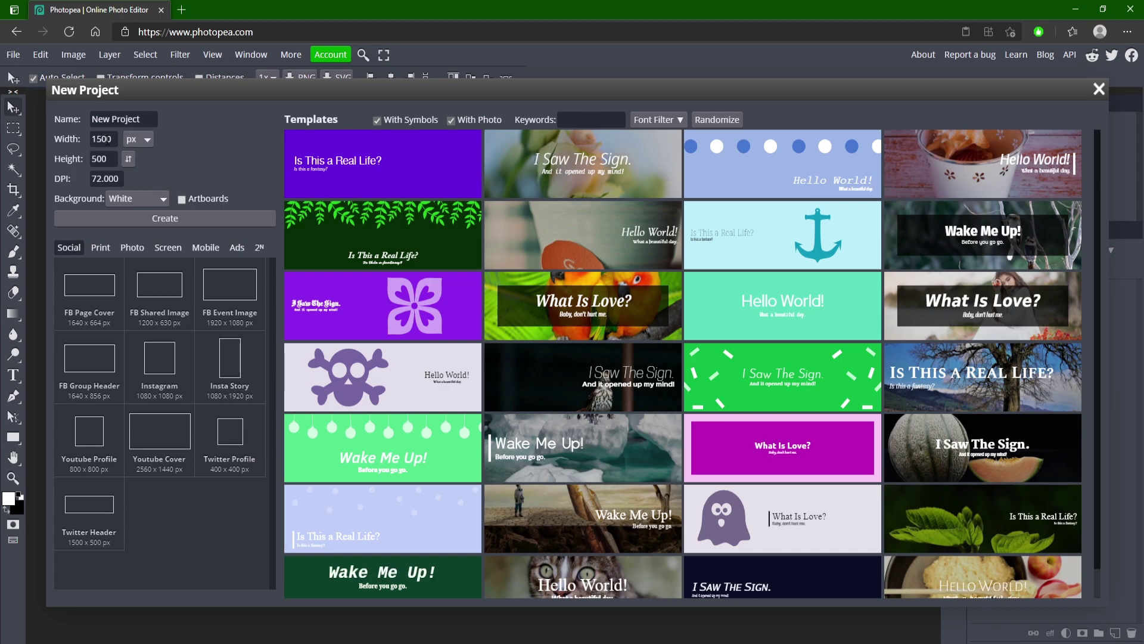
Step: Create the 1500×500 document and set the Pen tool to Shape mode
left_click(195, 216)
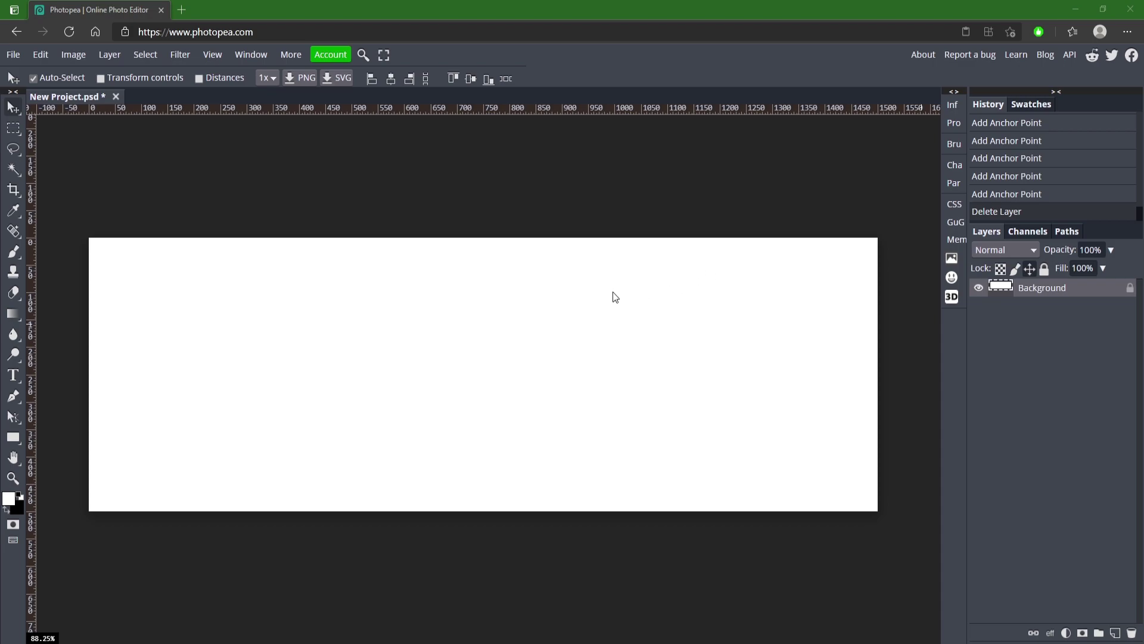
left_click(12, 397)
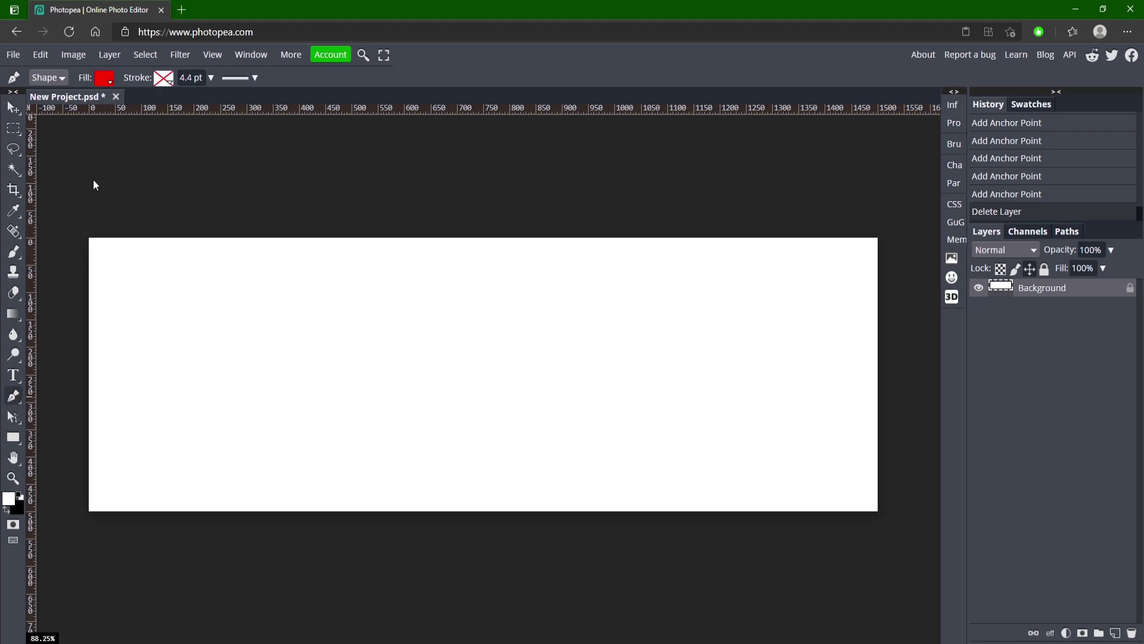
left_click(103, 81)
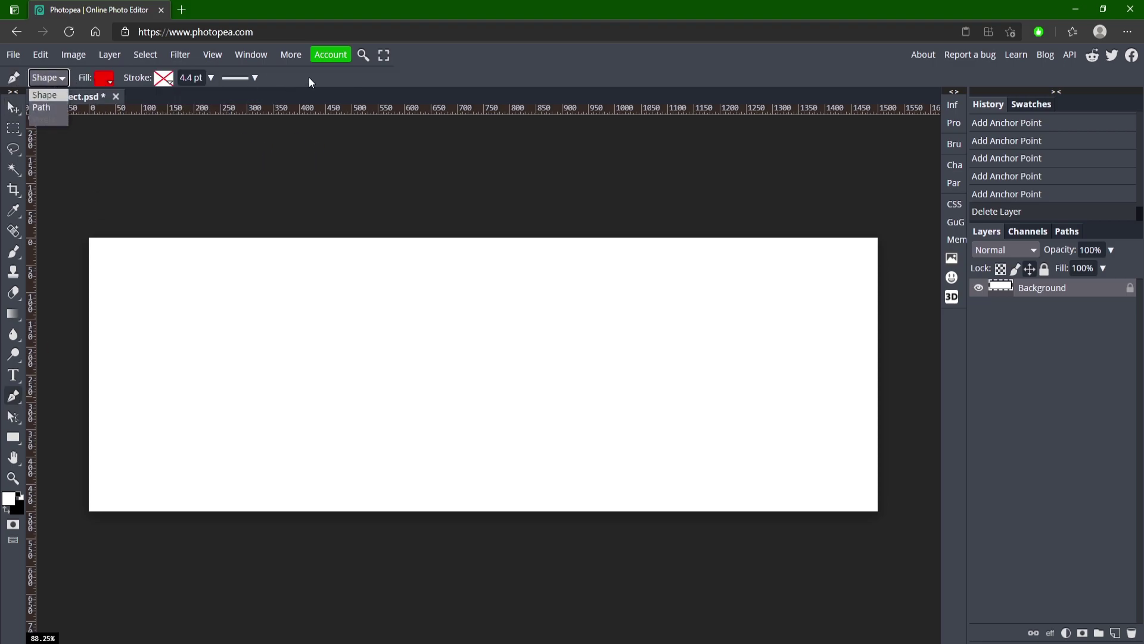
Step: Draw a closed red zigzag shape covering the canvas's top-left corner
left_click(230, 232)
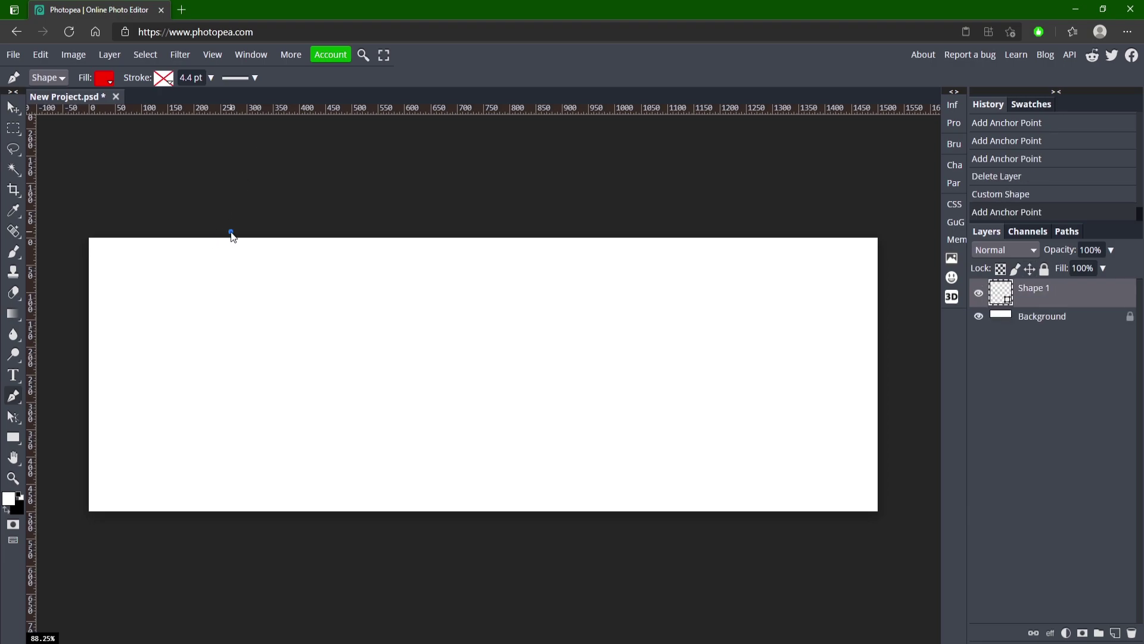
left_click(211, 298)
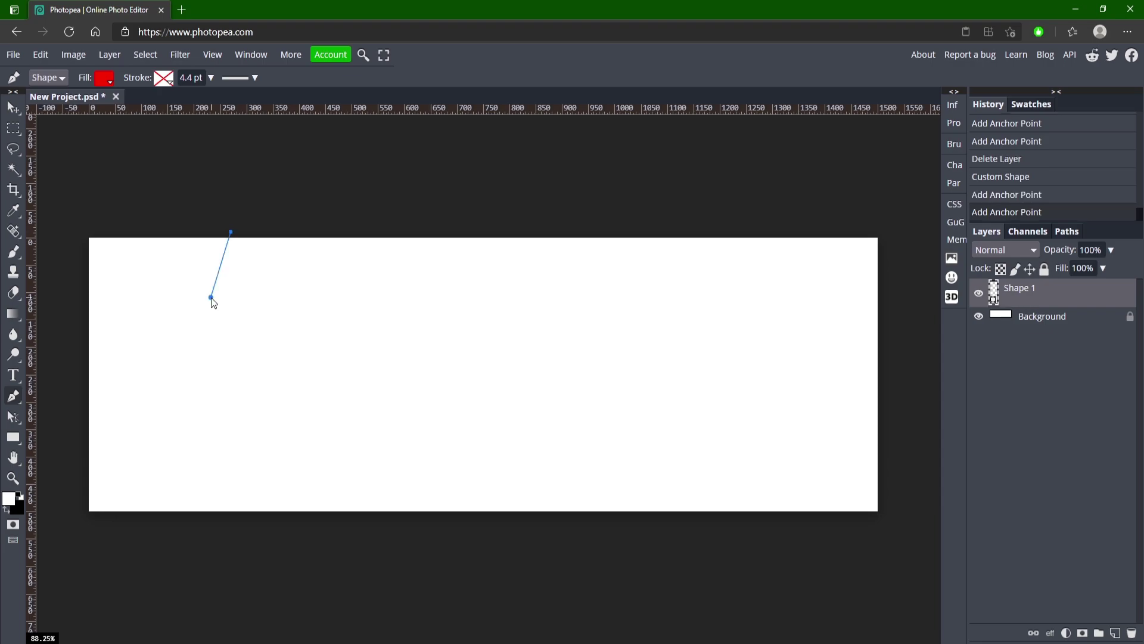
left_click(112, 297)
left_click(86, 334)
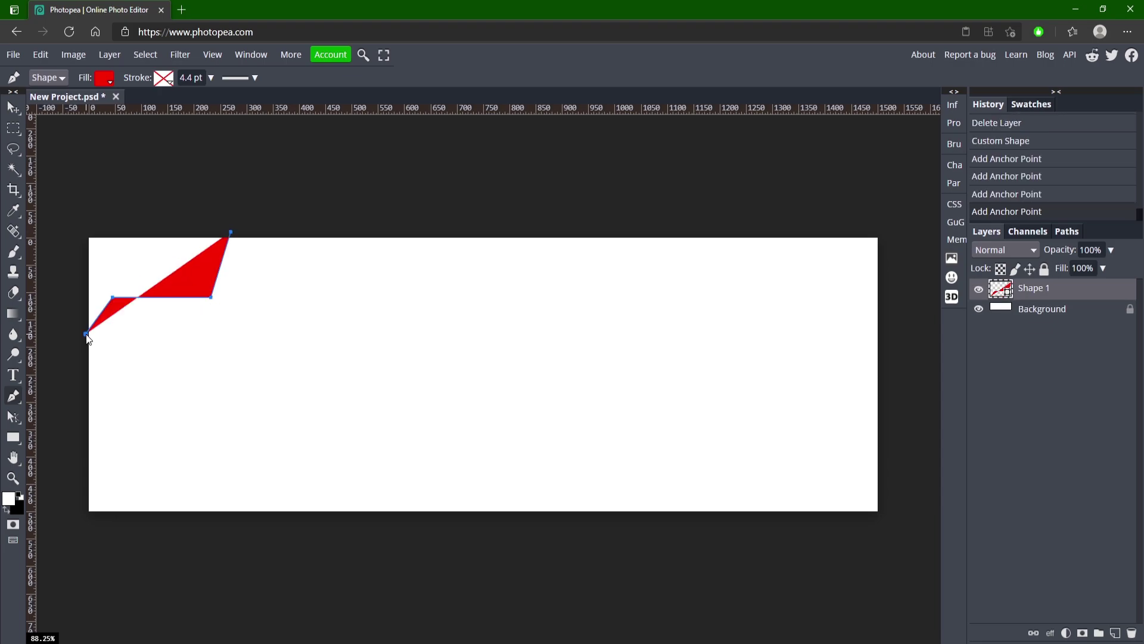
left_click(75, 215)
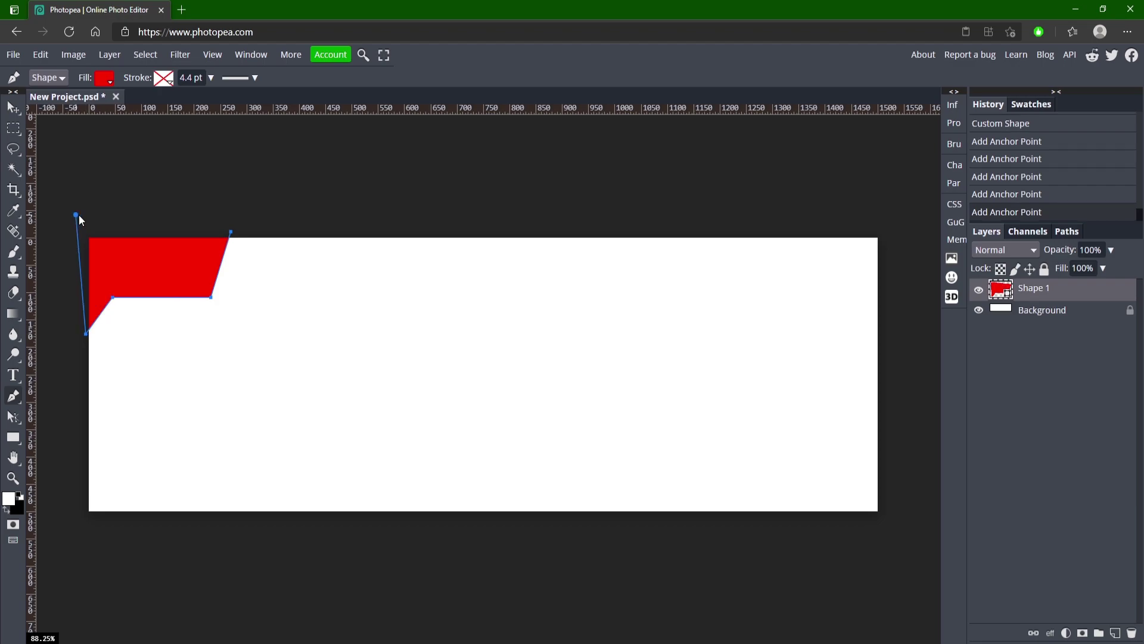
left_click(230, 231)
left_click(1041, 310)
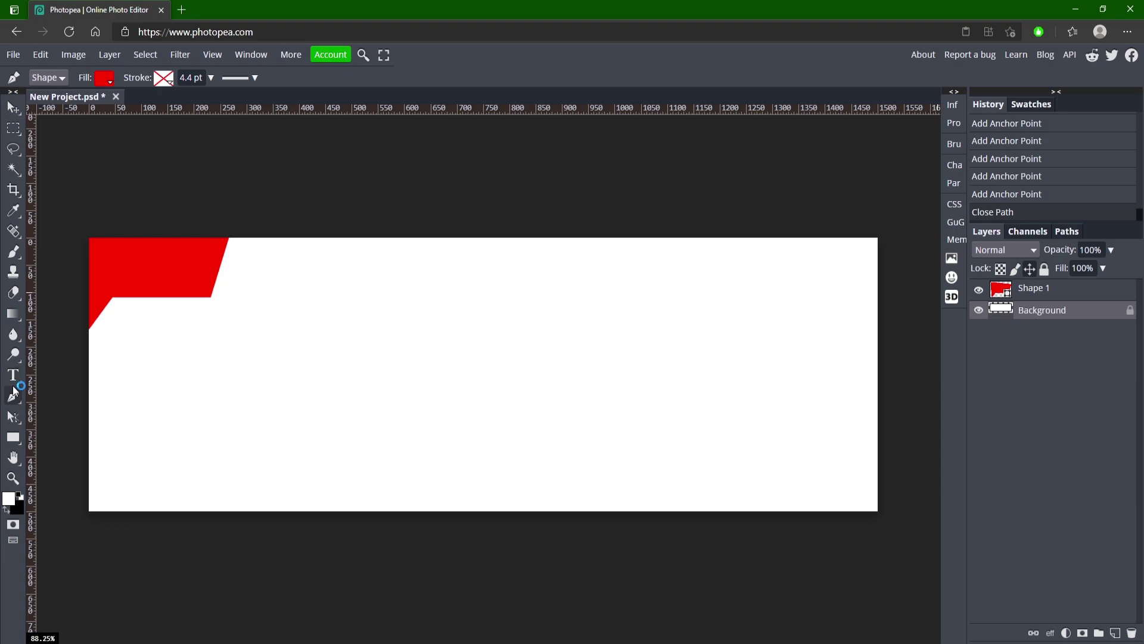
Step: With a green fill, draw a closed zigzag stripe along the red shape's edge
left_click(104, 78)
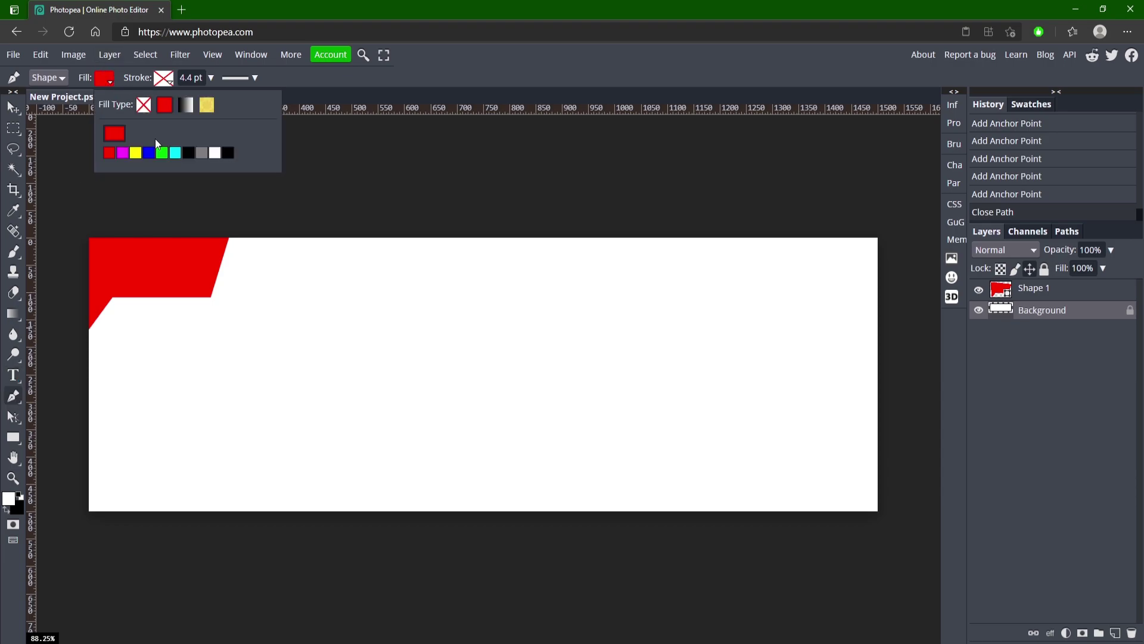
left_click(162, 153)
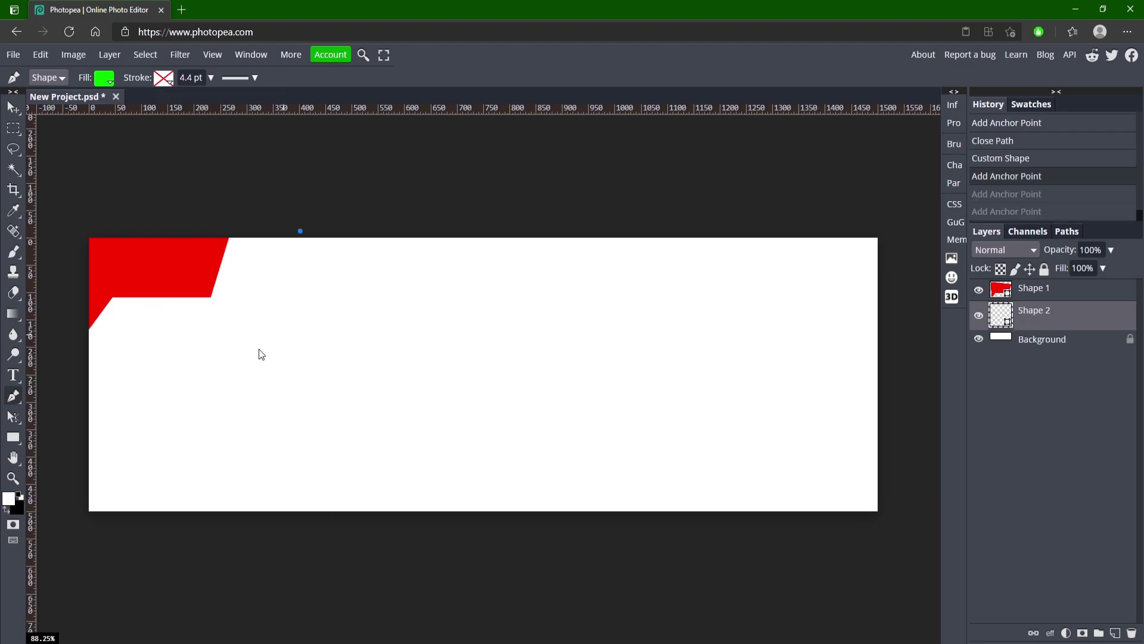
left_click(259, 349, "shift")
key("ctrl+z")
left_click(255, 348)
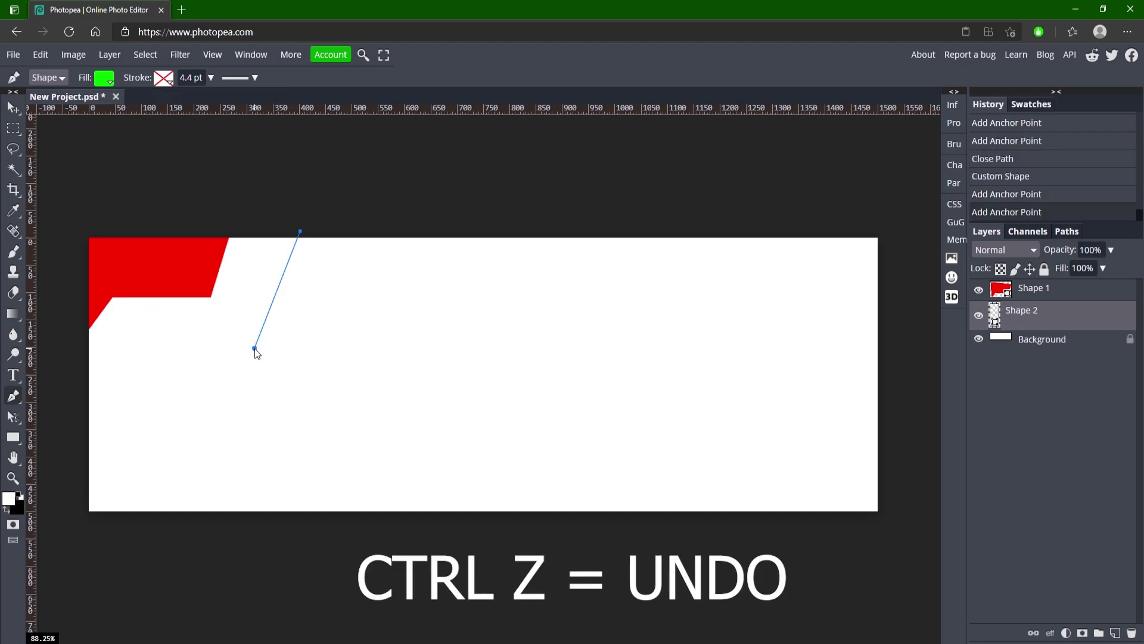
left_click(122, 348)
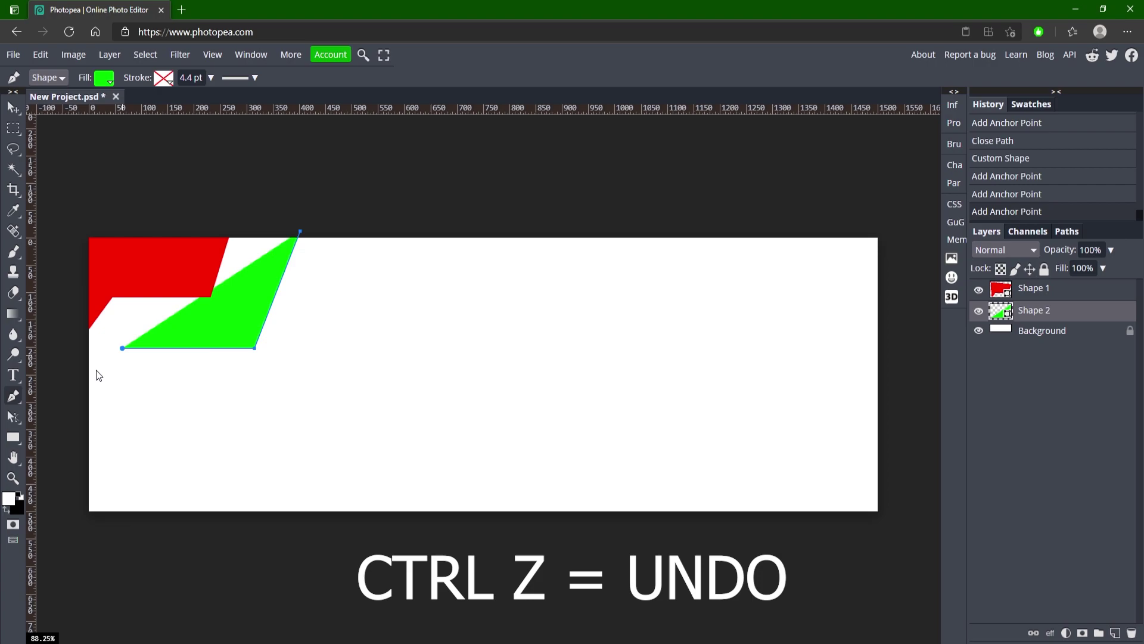
left_click(79, 396)
left_click(300, 231)
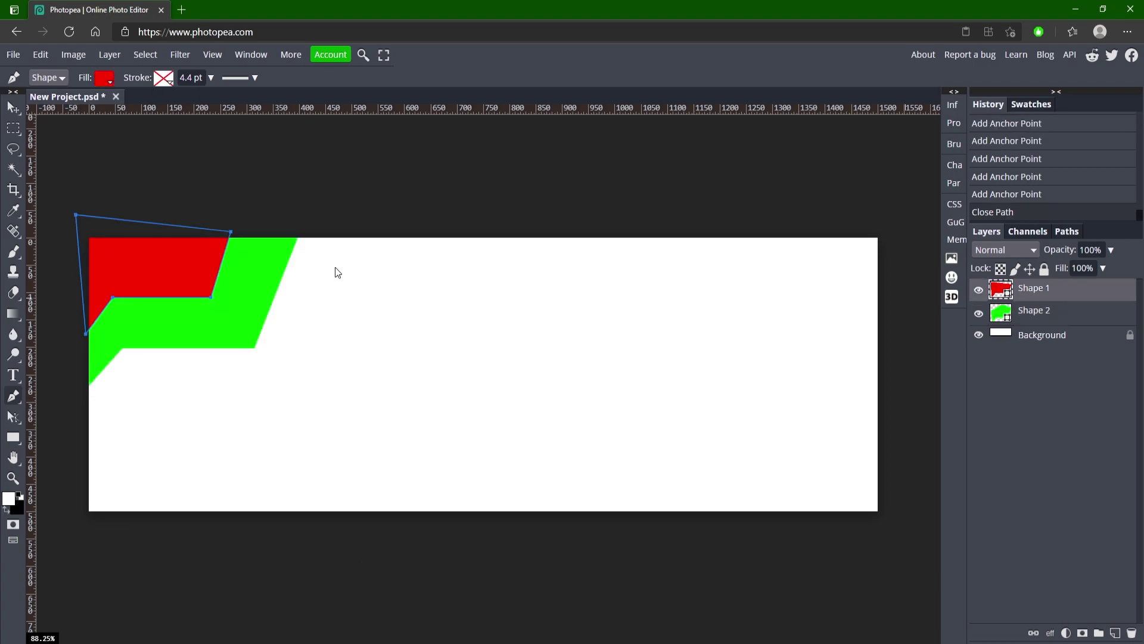
left_click(325, 237)
left_click(335, 227)
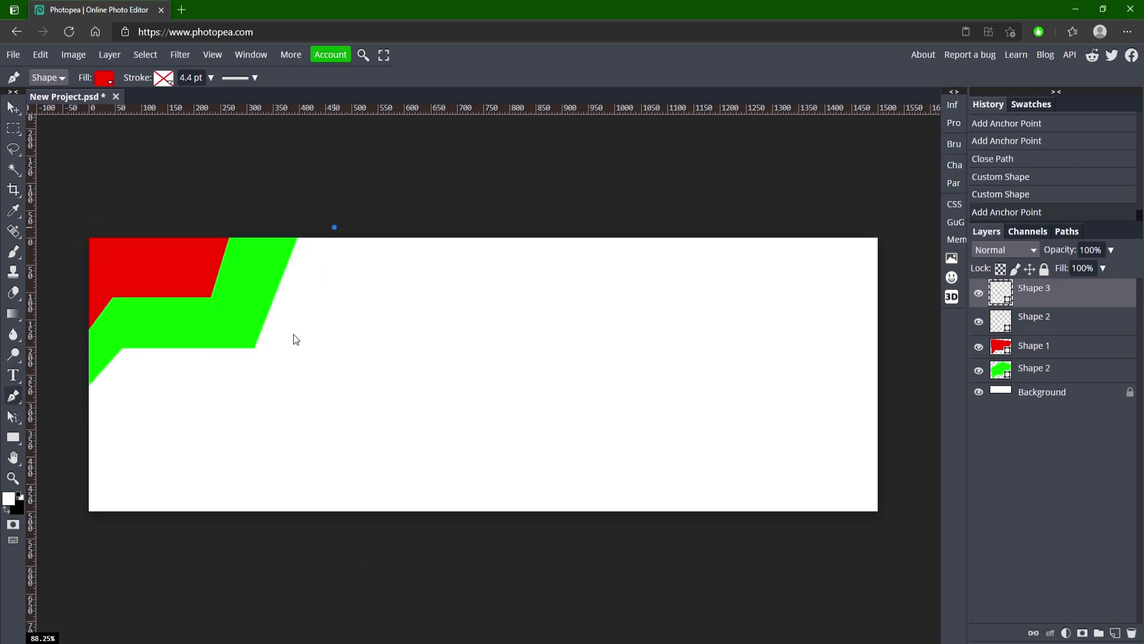
Step: Zoom in around the green stripe, undoing the misplaced third-shape corner
left_click(278, 368)
key("ctrl+z")
key("z")
left_click(277, 365)
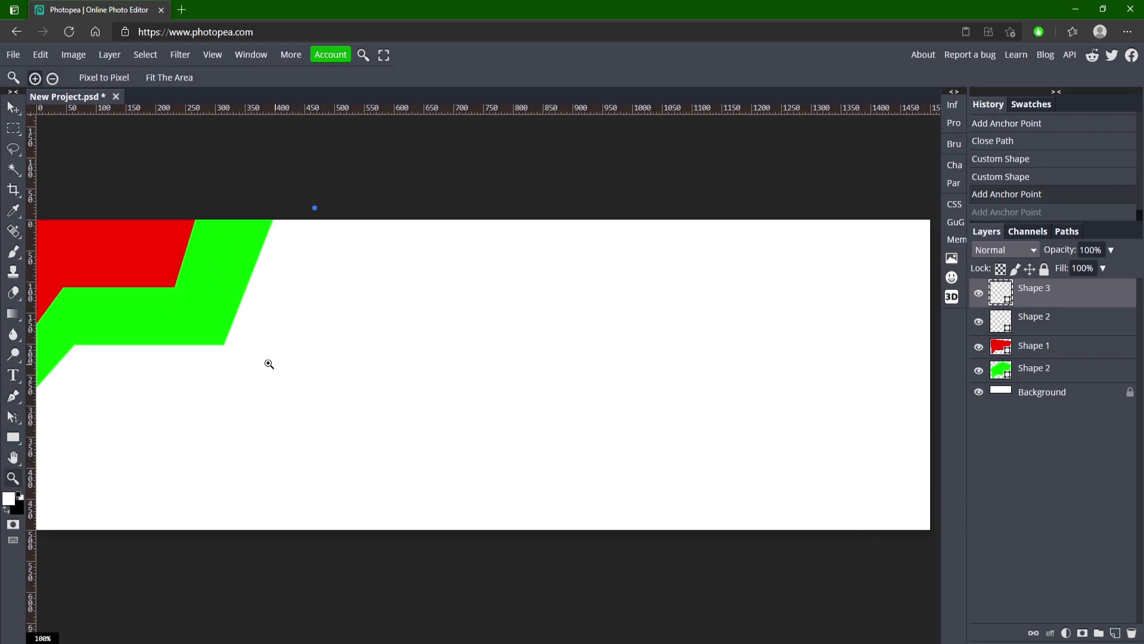
scroll(256, 365, "down", 2)
key("p")
key("ctrl+shift+z")
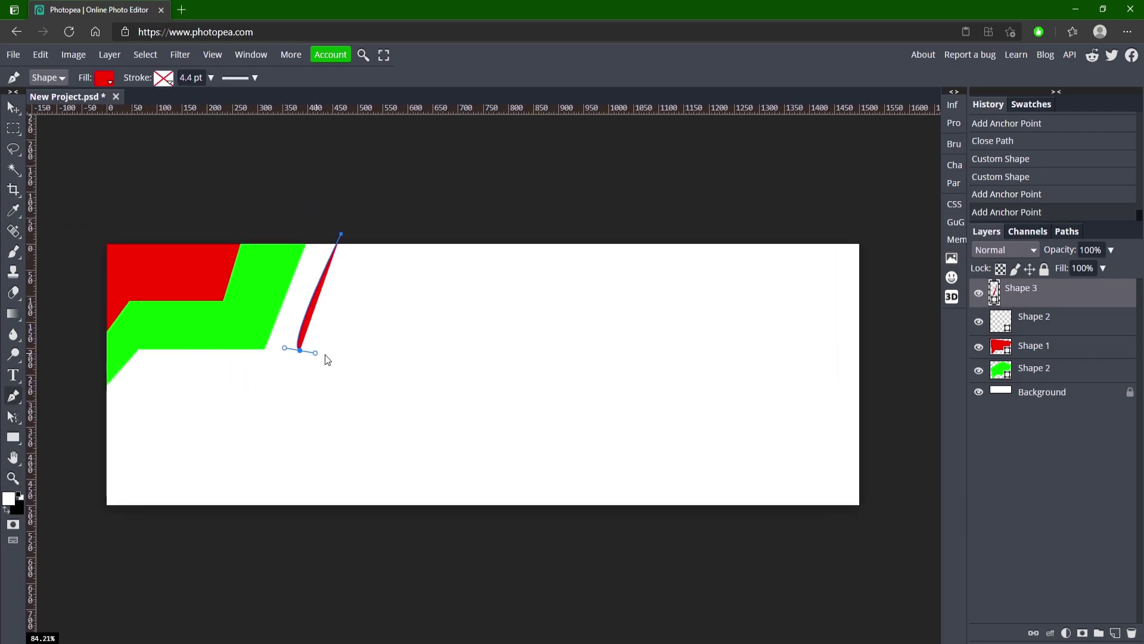
key("ctrl+z")
Step: Outline and close a third red zigzag shape beyond the green stripe
left_click(281, 369)
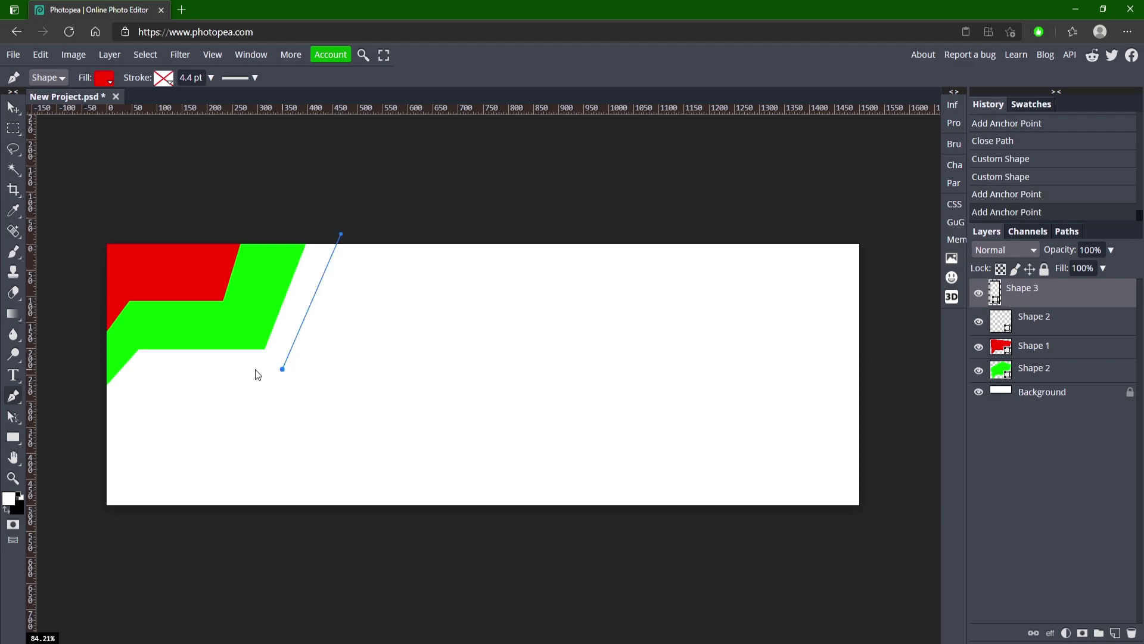
left_click(142, 374)
left_click(99, 417)
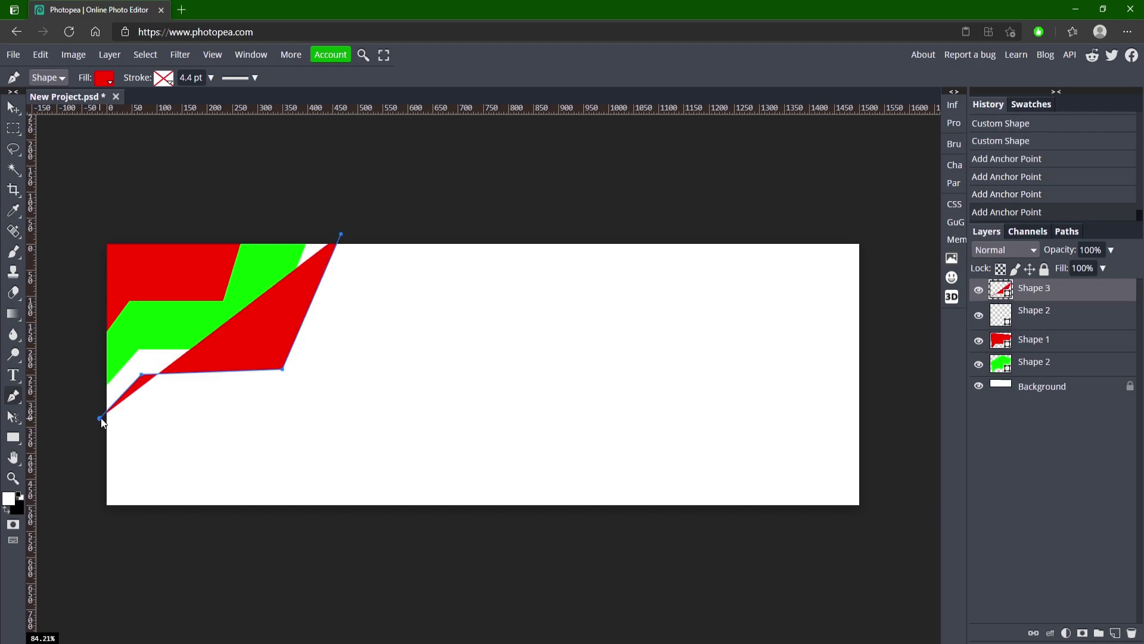
left_click(95, 291)
left_click(241, 229)
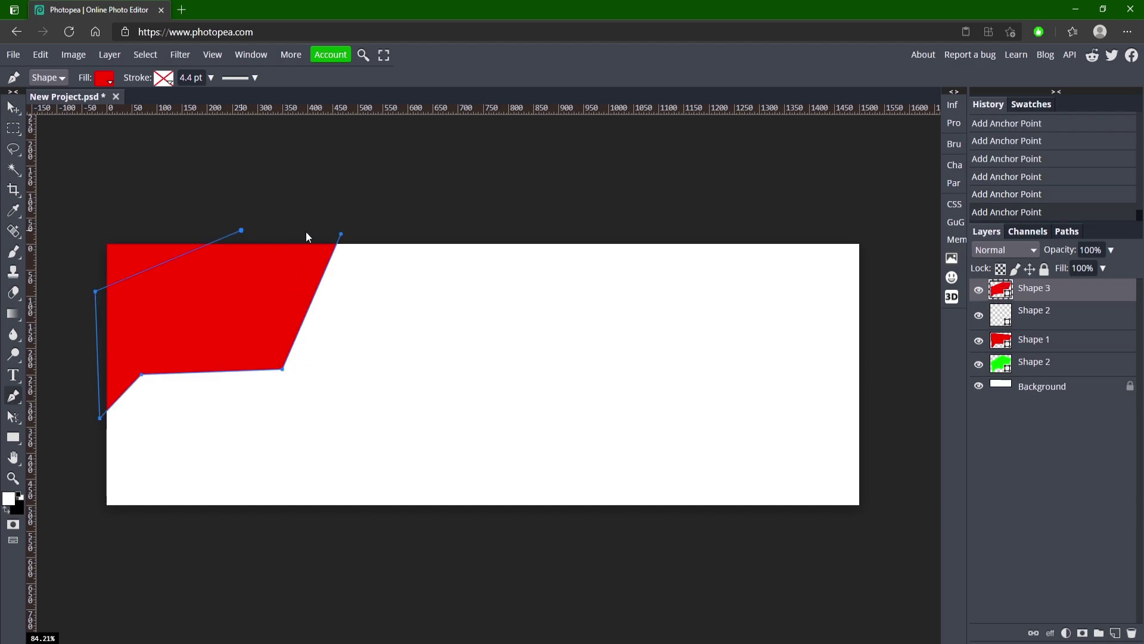
left_click(340, 234)
Step: Move the new red shape's layer beneath the green stripe
key("v")
left_click(334, 177)
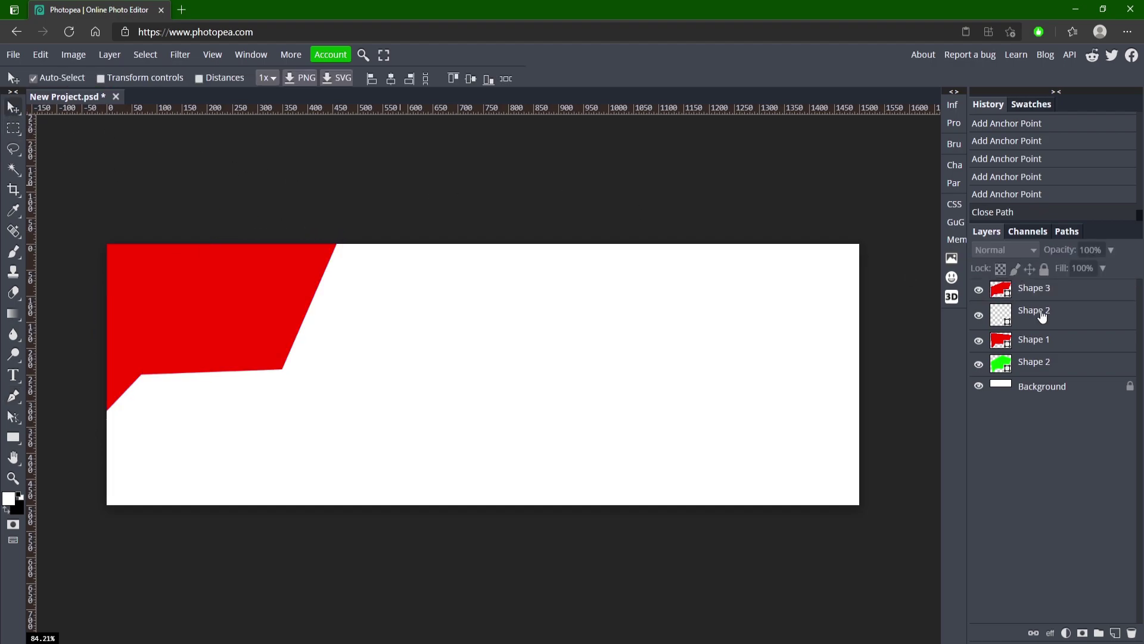
left_click_drag(1058, 291, 1059, 377)
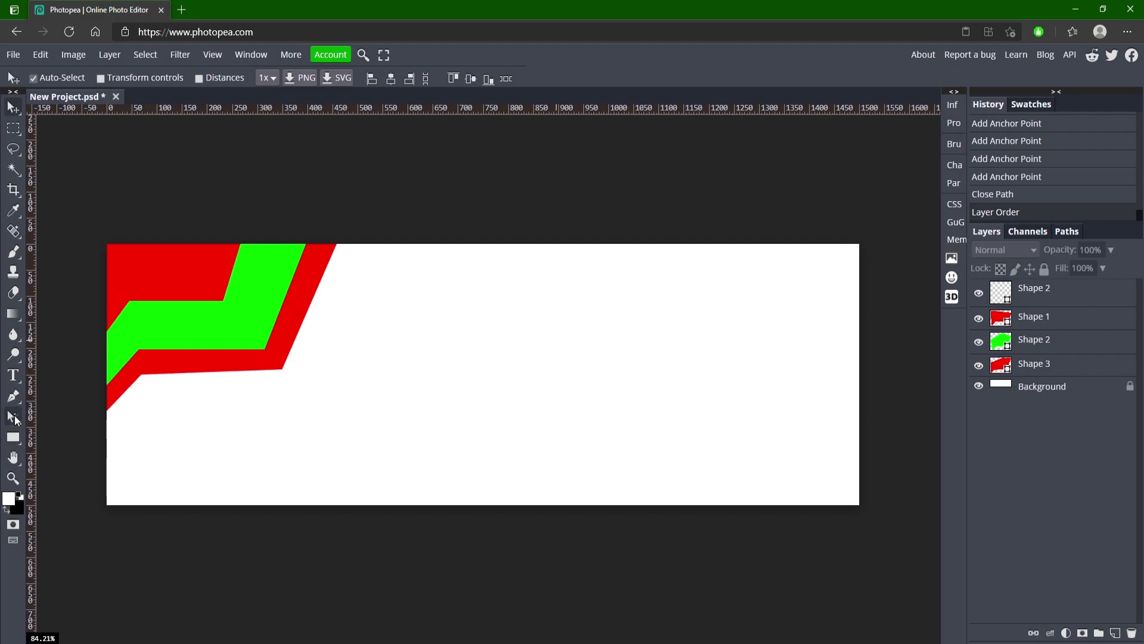
Step: Recolour the third stripe, Shape 3, with a cyan fill
left_click(13, 395)
left_click(111, 82)
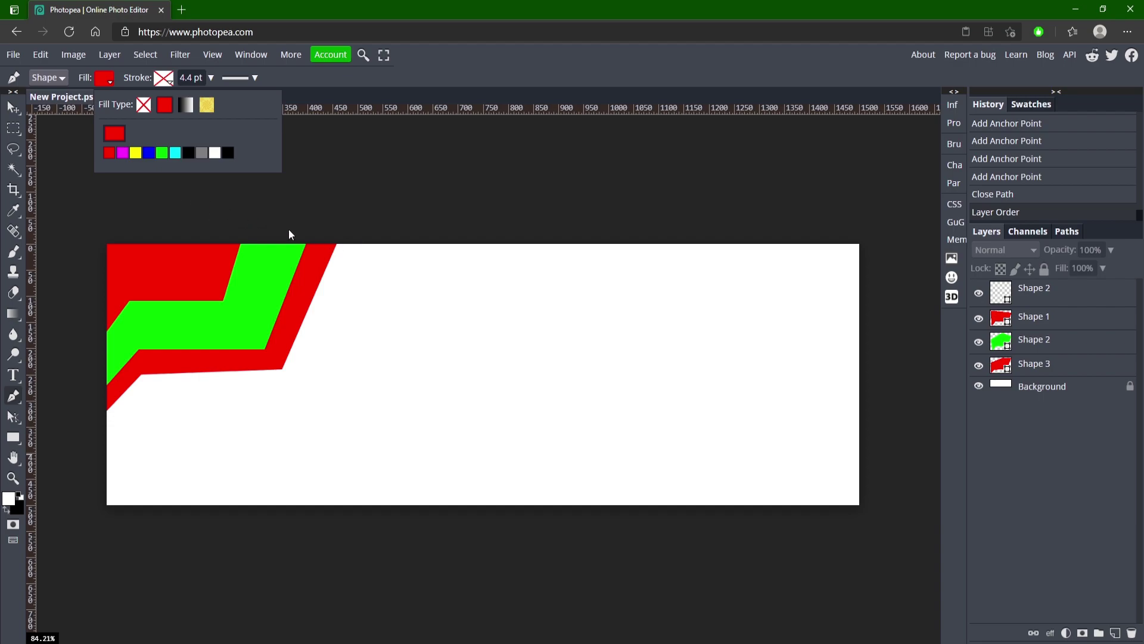
left_click(12, 107)
left_click(288, 339)
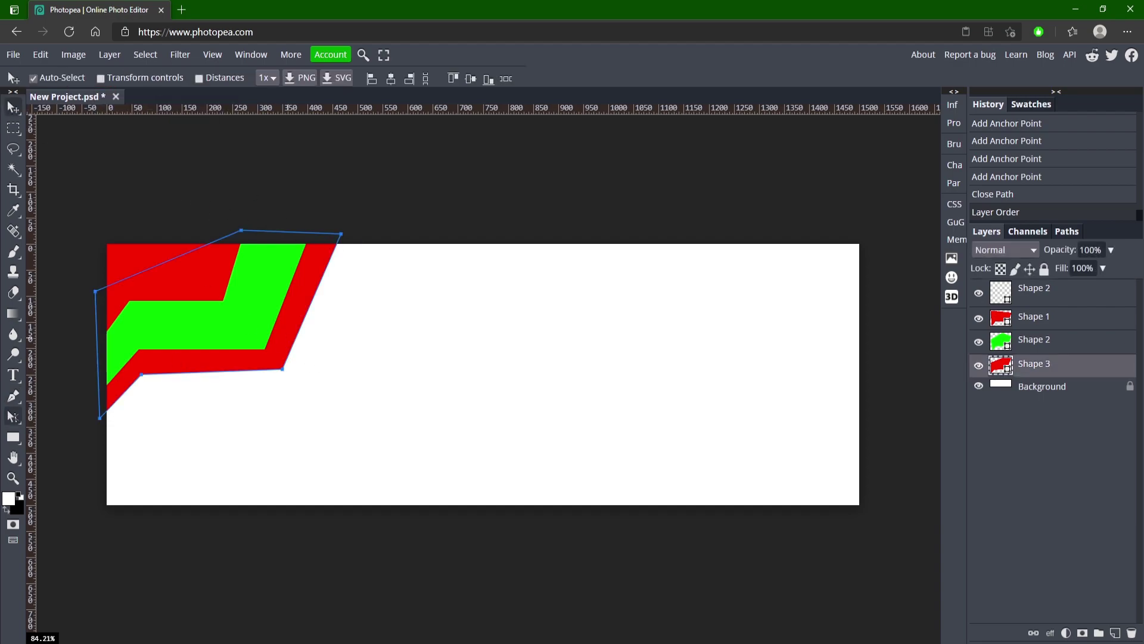
left_click(12, 396)
left_click(104, 83)
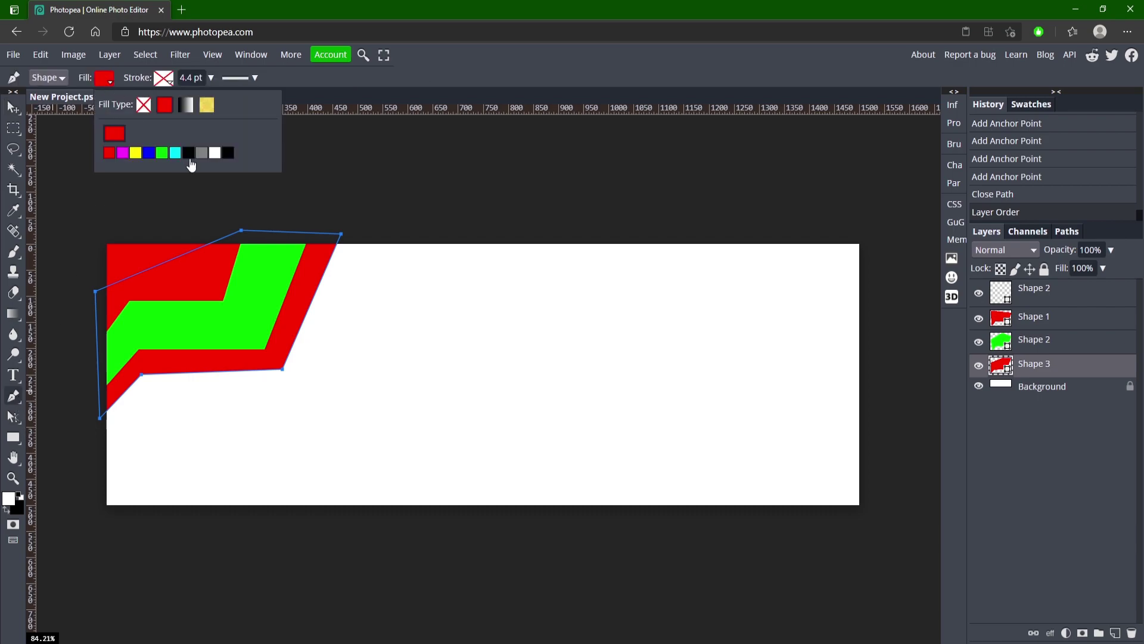
left_click(176, 153)
left_click(13, 107)
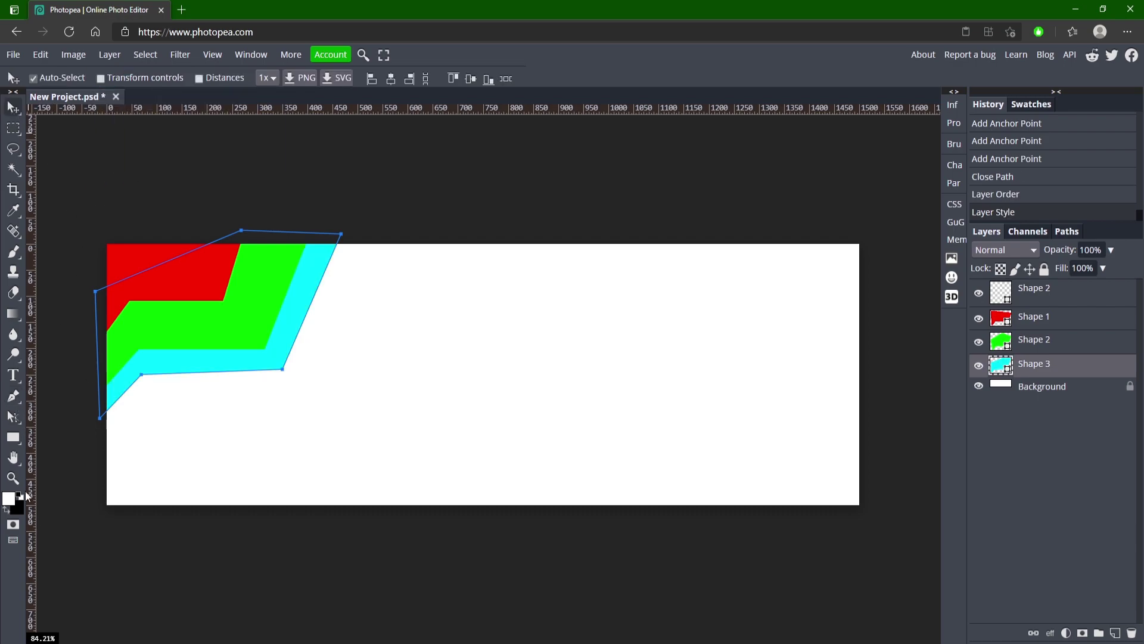
left_click(107, 469)
Step: Set the Pen fill back to red and place a new shape's first point
left_click(12, 395)
left_click(104, 77)
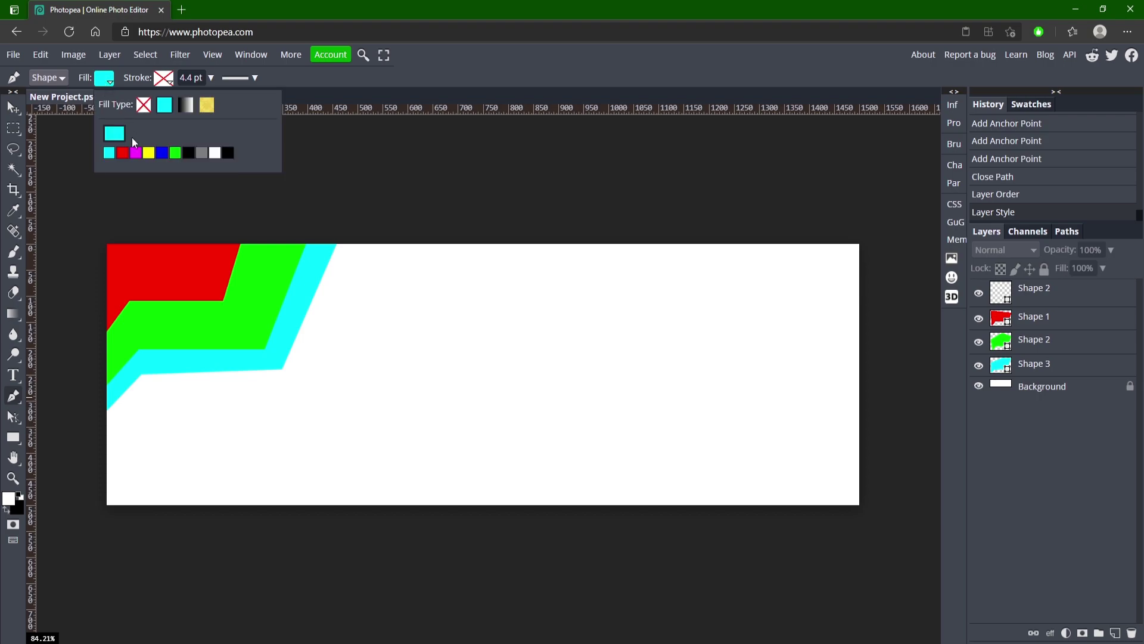
left_click(371, 239)
left_click(300, 386)
Step: Try placing the red stripe's corners, then undo the misplaced points and layer move
left_click(148, 399)
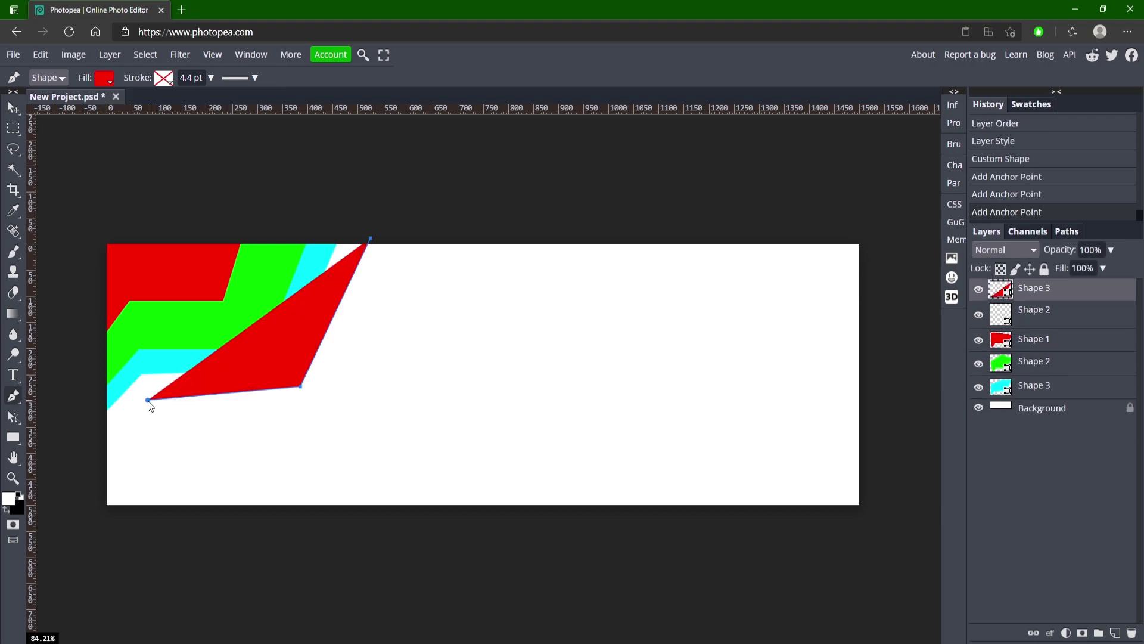
key("ctrl+z")
left_click(84, 456)
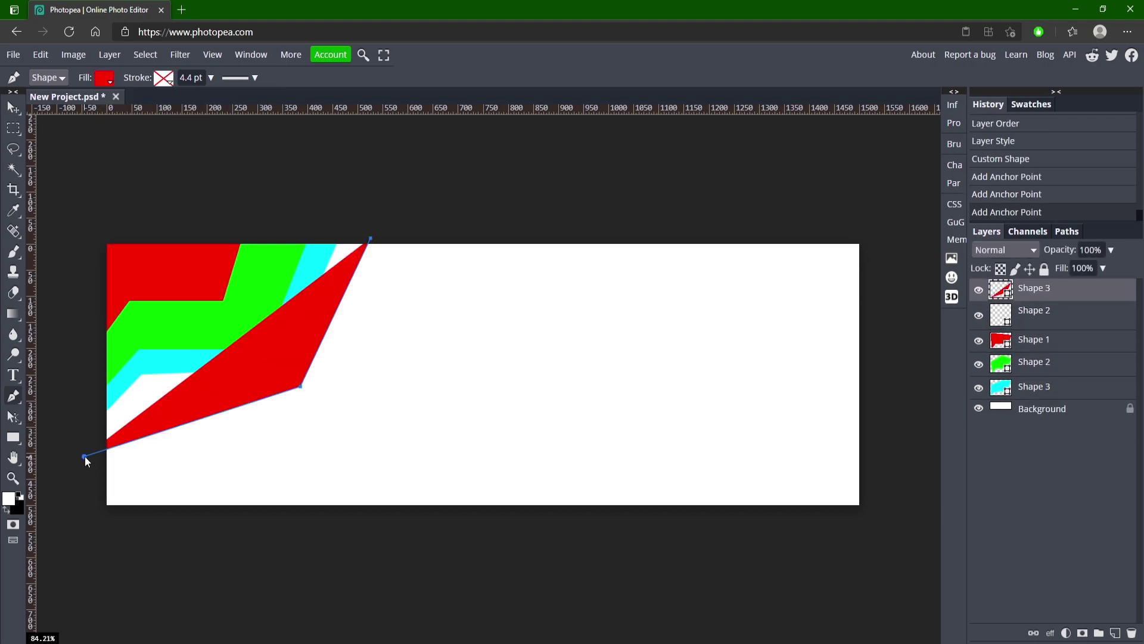
left_click(83, 221)
left_click_drag(1003, 320, 1058, 416)
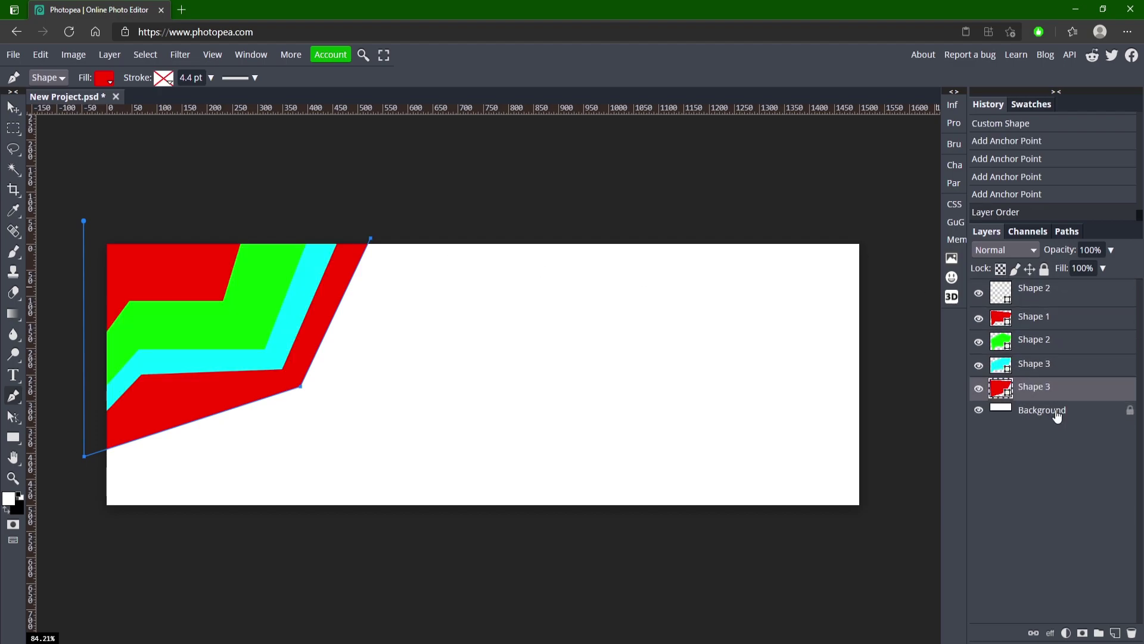
key("z")
key("ctrl+z")
key("ctrl+z")
key("ctrl+z")
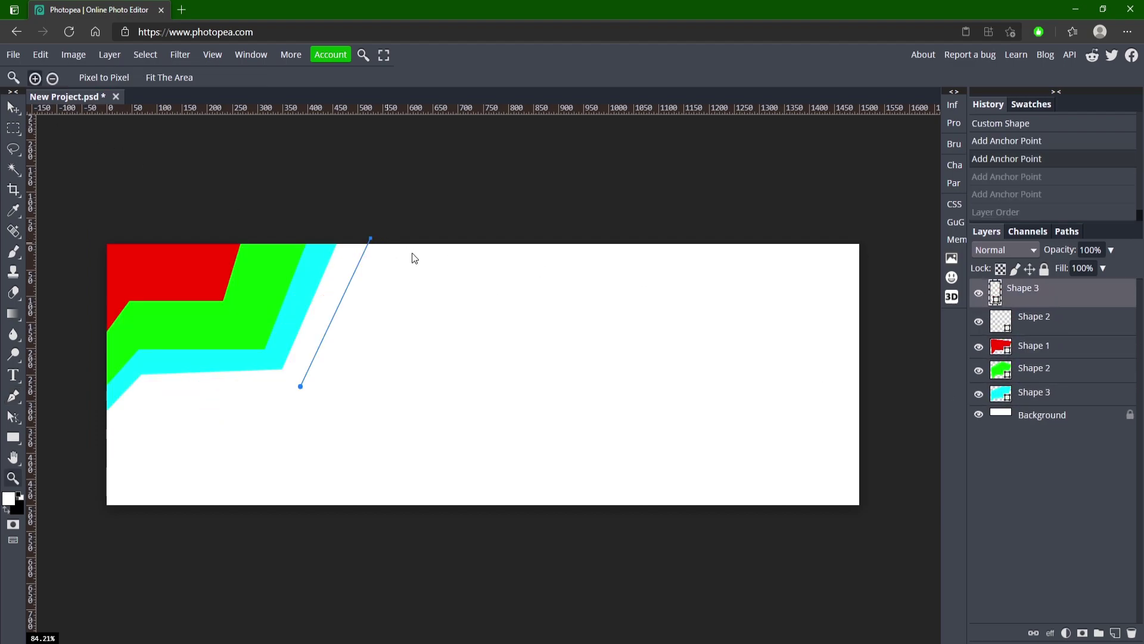
key("ctrl+z")
key("p")
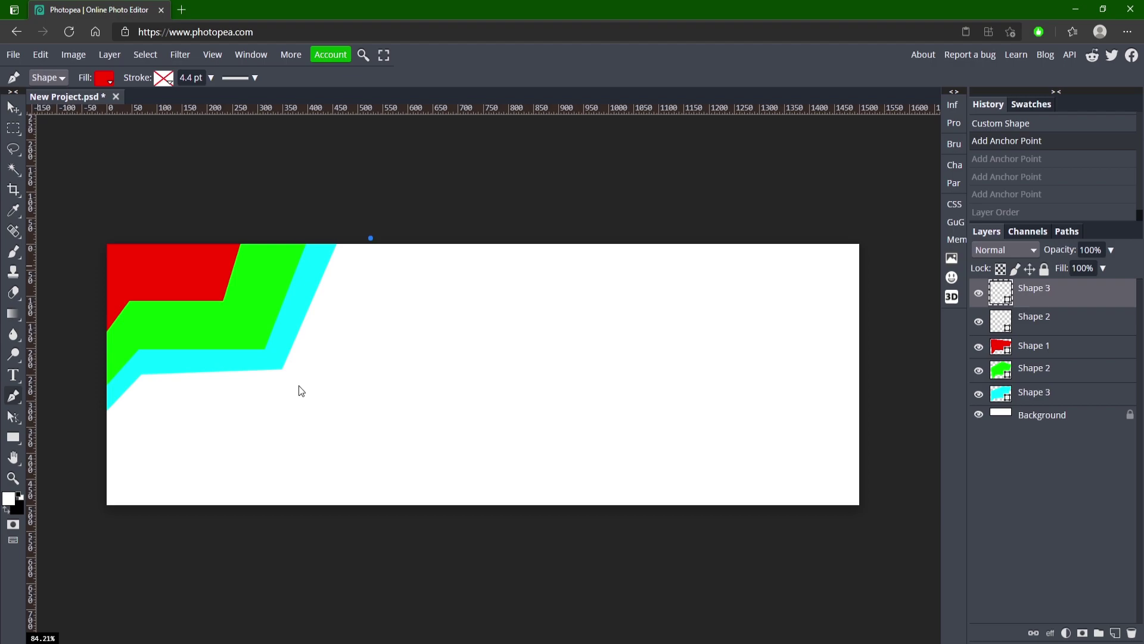
Step: Draw the closed red zigzag stripe and place its layer beneath the cyan stripe
left_click(298, 385)
left_click(150, 395)
left_click(89, 435)
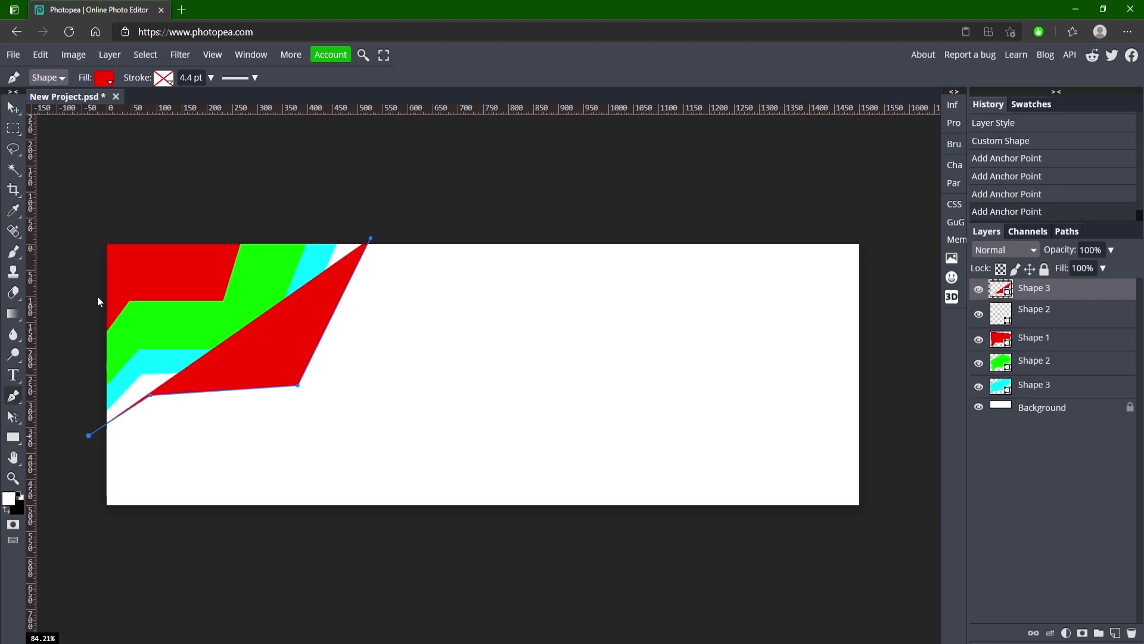
left_click(99, 244)
left_click(317, 223)
left_click(370, 238)
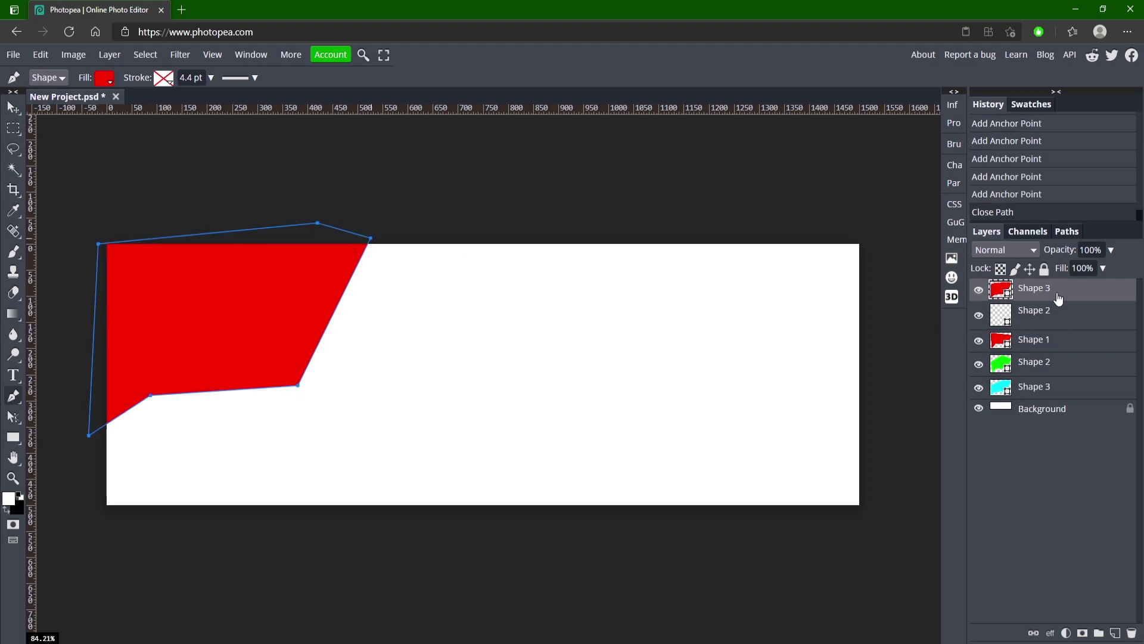
left_click_drag(1059, 298, 1063, 408)
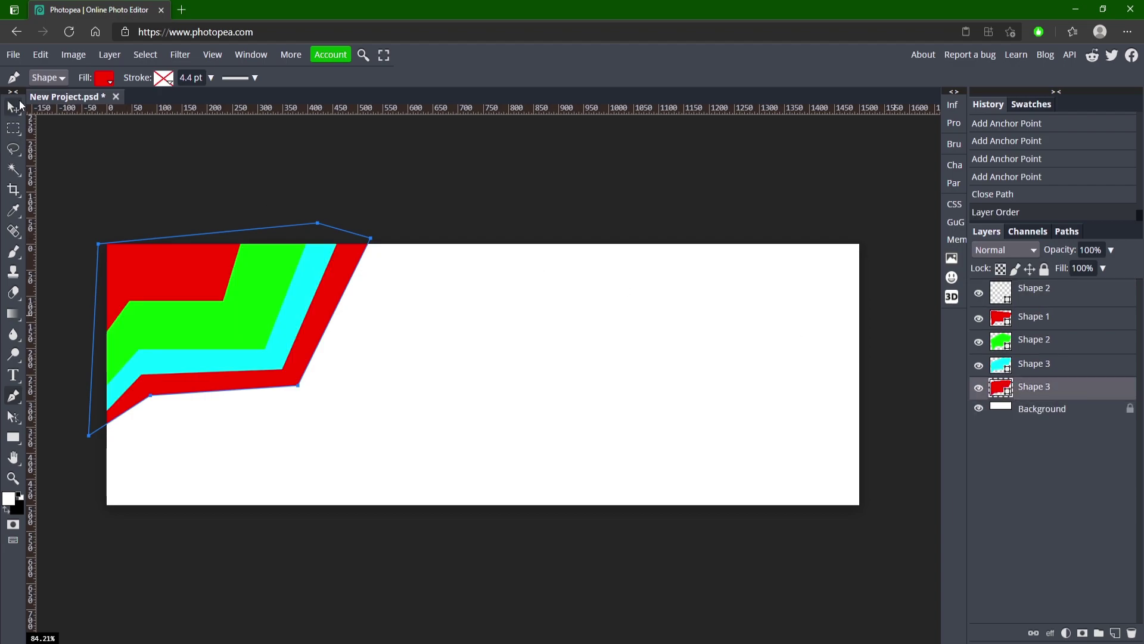
left_click(13, 107)
left_click(479, 246)
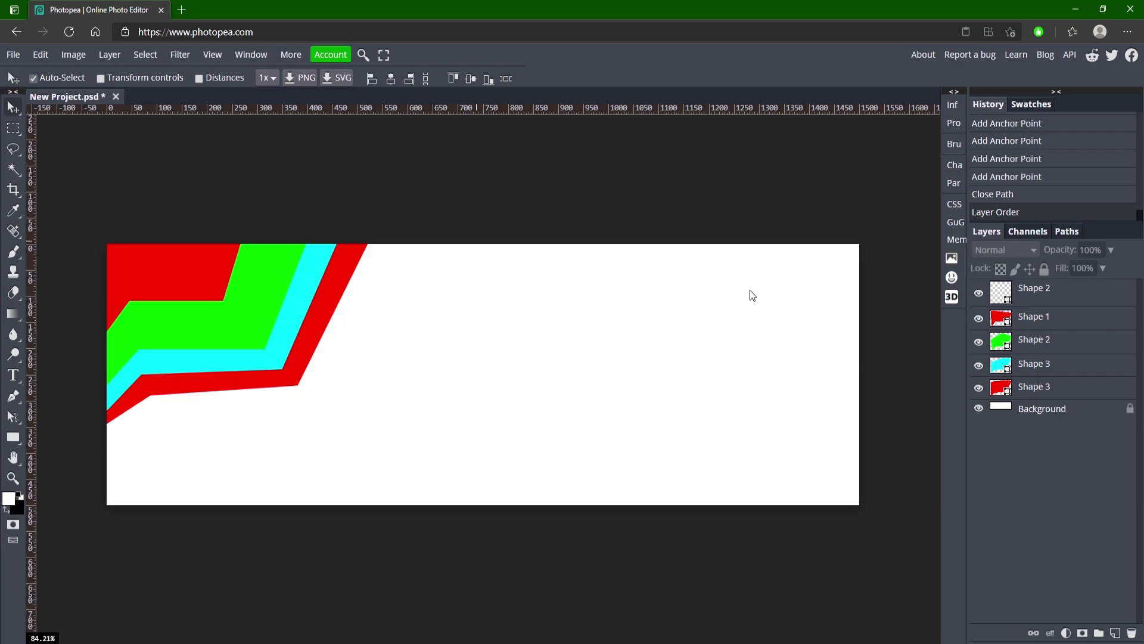
Step: Delete the empty Shape 2 layer and select the top red Shape 1 layer
left_click(1052, 296)
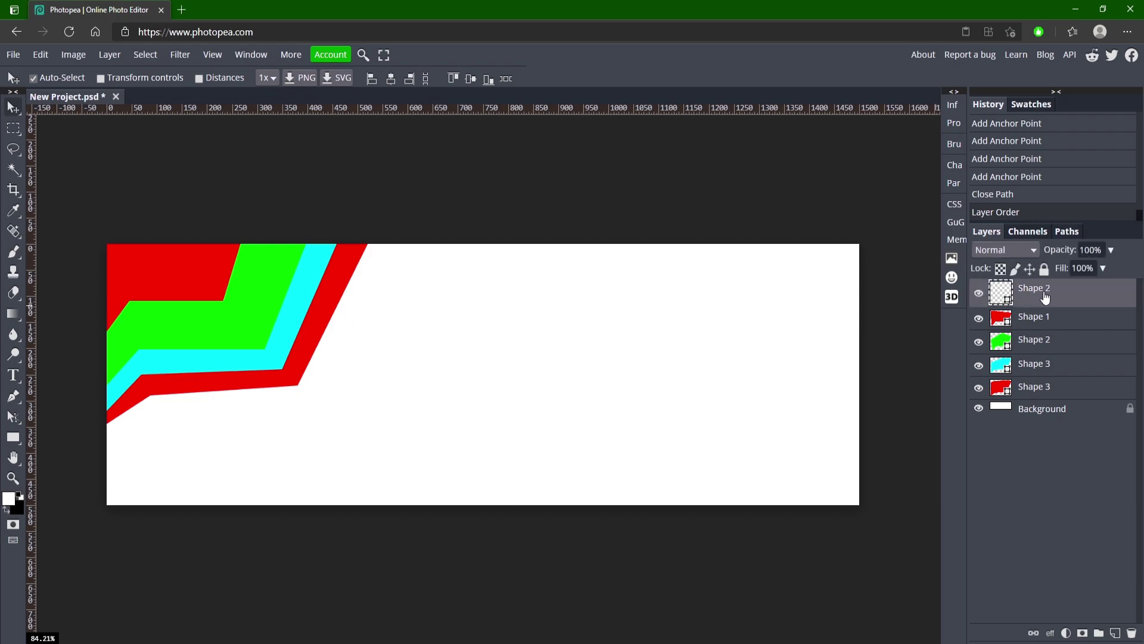
key("Delete")
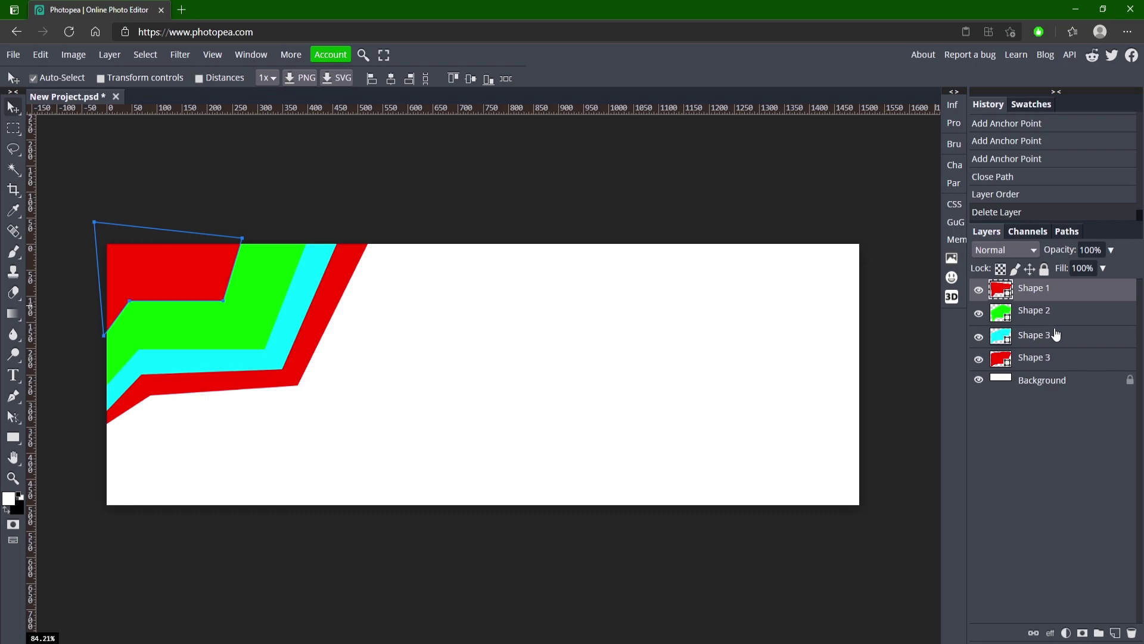
left_click(1054, 335)
left_click(1056, 359)
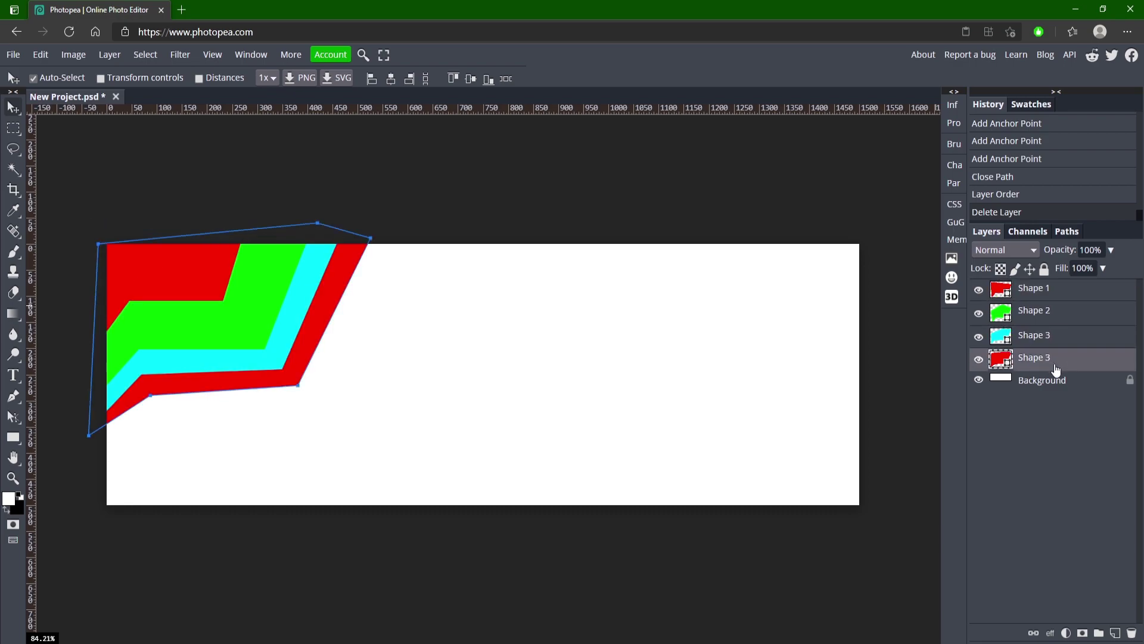
left_click(1123, 382)
left_click(973, 297)
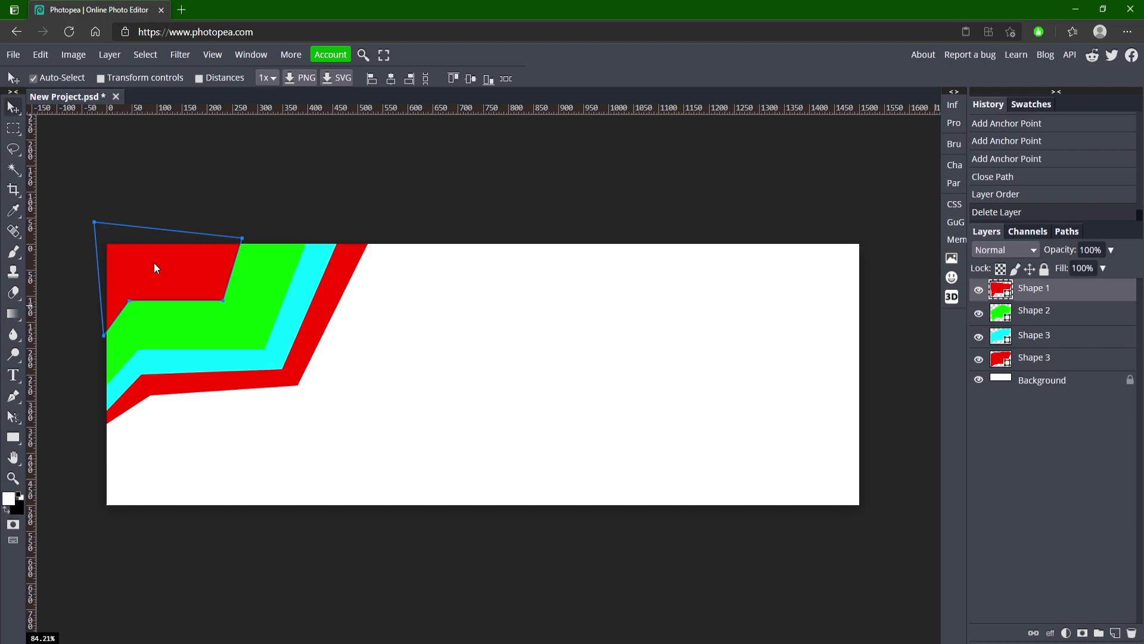
Step: Add a Gradient Overlay to Shape 1 angled at 71°
double_click(1086, 292)
left_click_drag(339, 179, 782, 214)
left_click(572, 381)
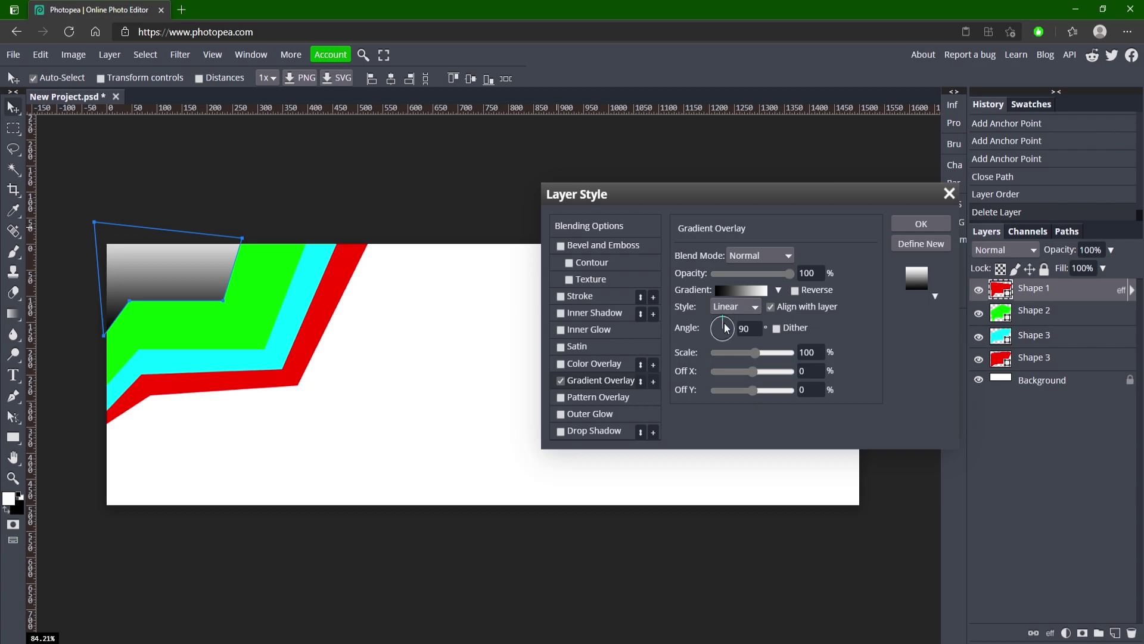
left_click_drag(727, 328, 727, 319)
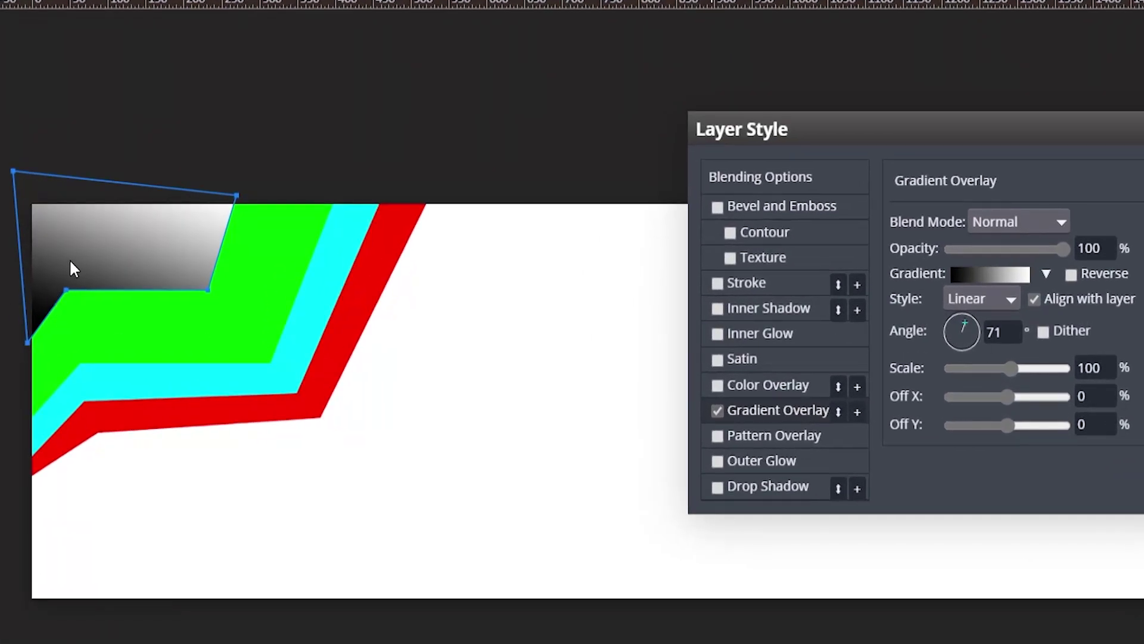
left_click(1075, 275)
left_click(1075, 278)
Step: Set the gradient's starting colour to vivid cyan 00d0ff
left_click(957, 273)
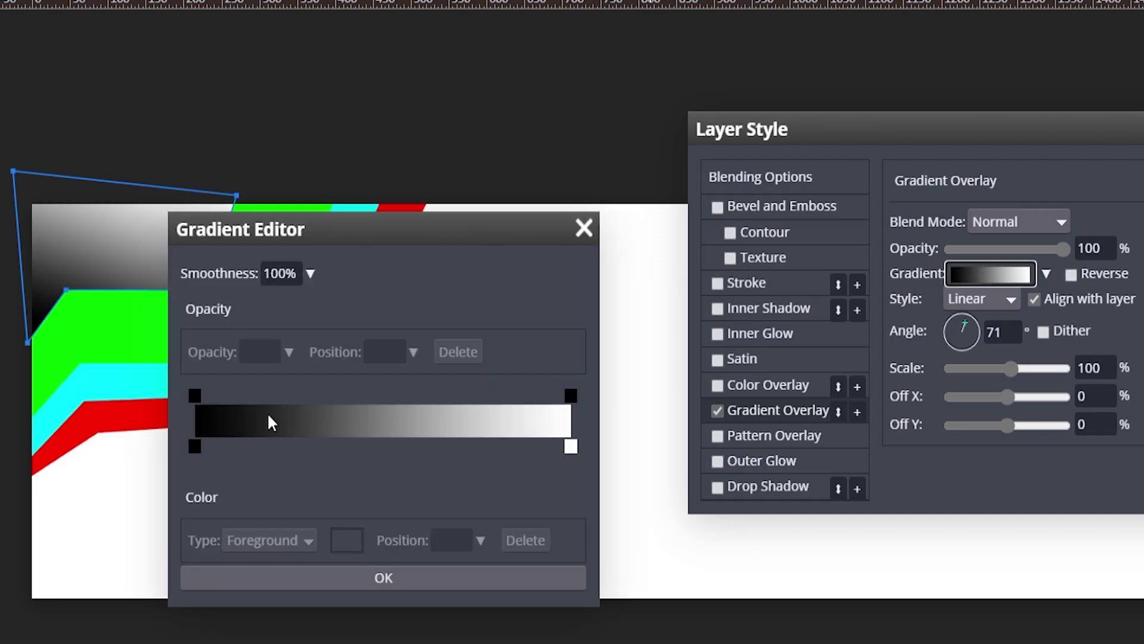
left_click_drag(316, 228, 742, 322)
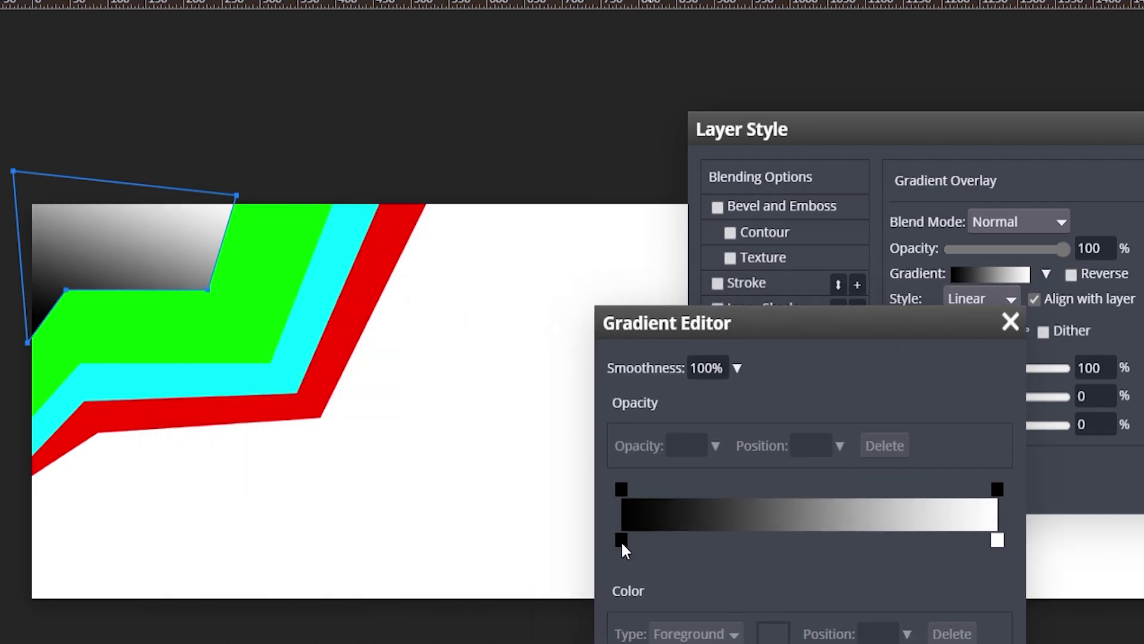
double_click(621, 541)
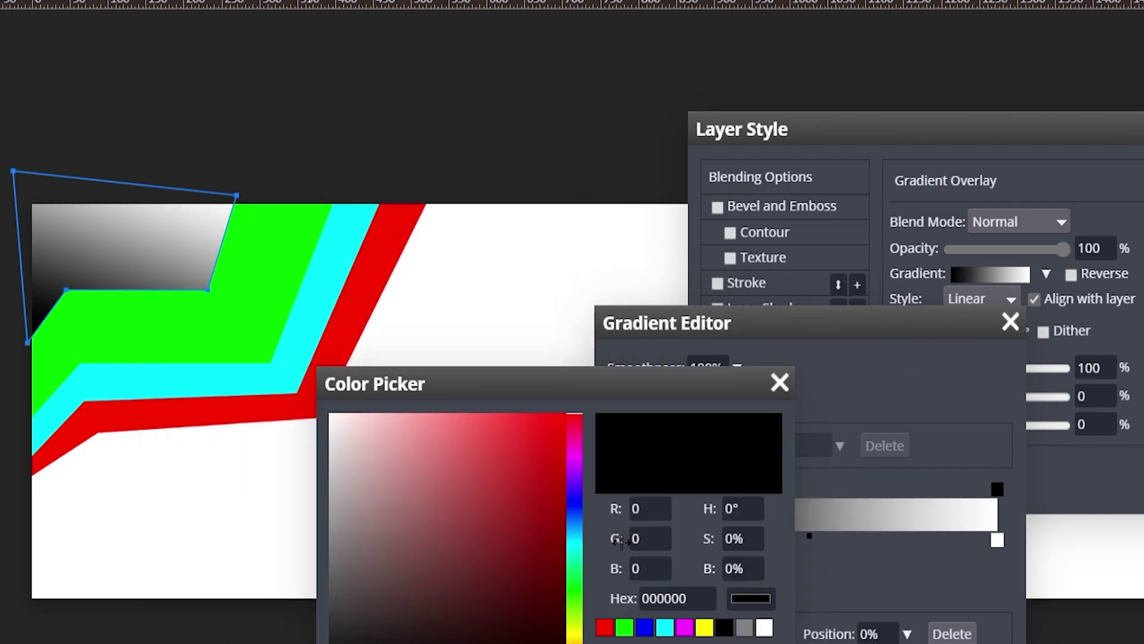
left_click(575, 535)
left_click_drag(516, 468, 563, 413)
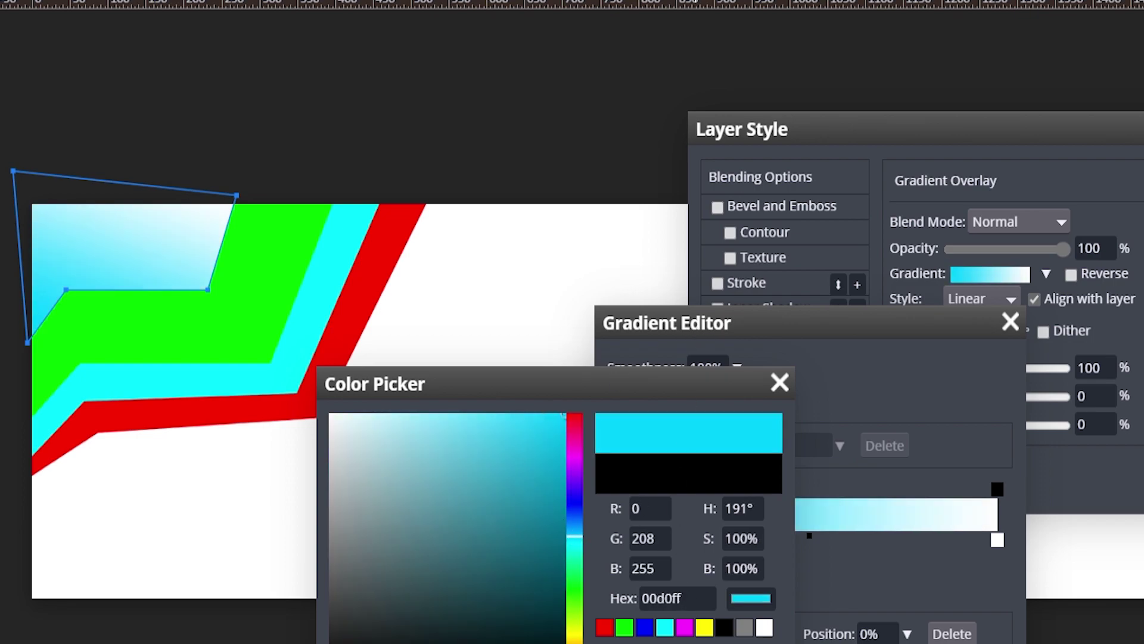
key("Return")
Step: Add a middle gradient stop at 51% coloured light blue 8dafff
left_click(817, 540)
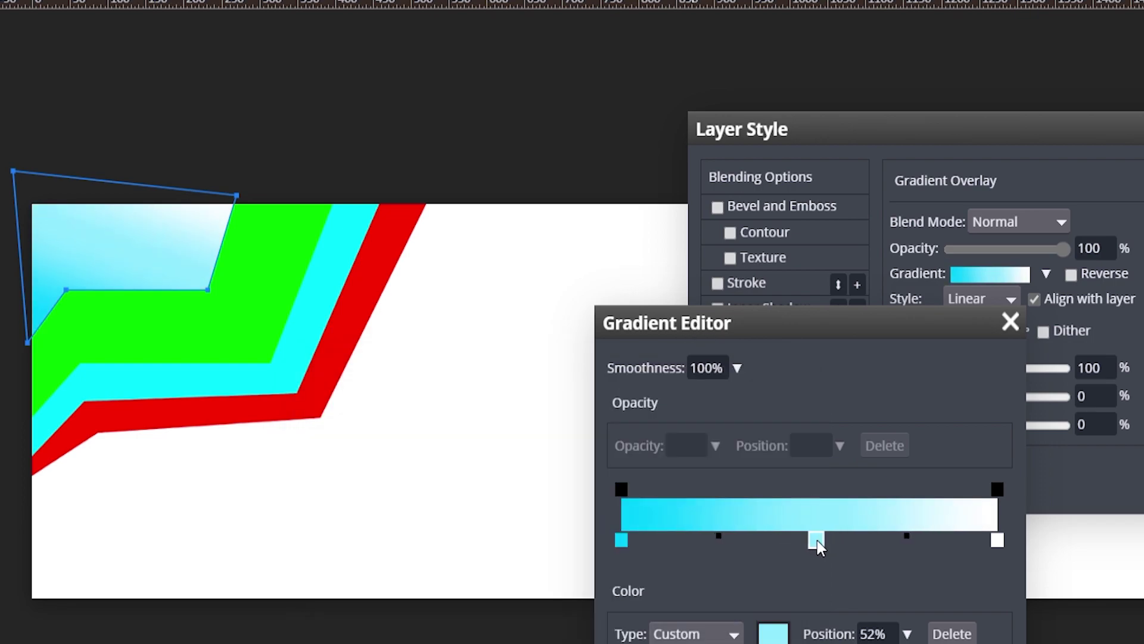
left_click_drag(818, 540, 815, 540)
double_click(815, 540)
left_click(575, 522)
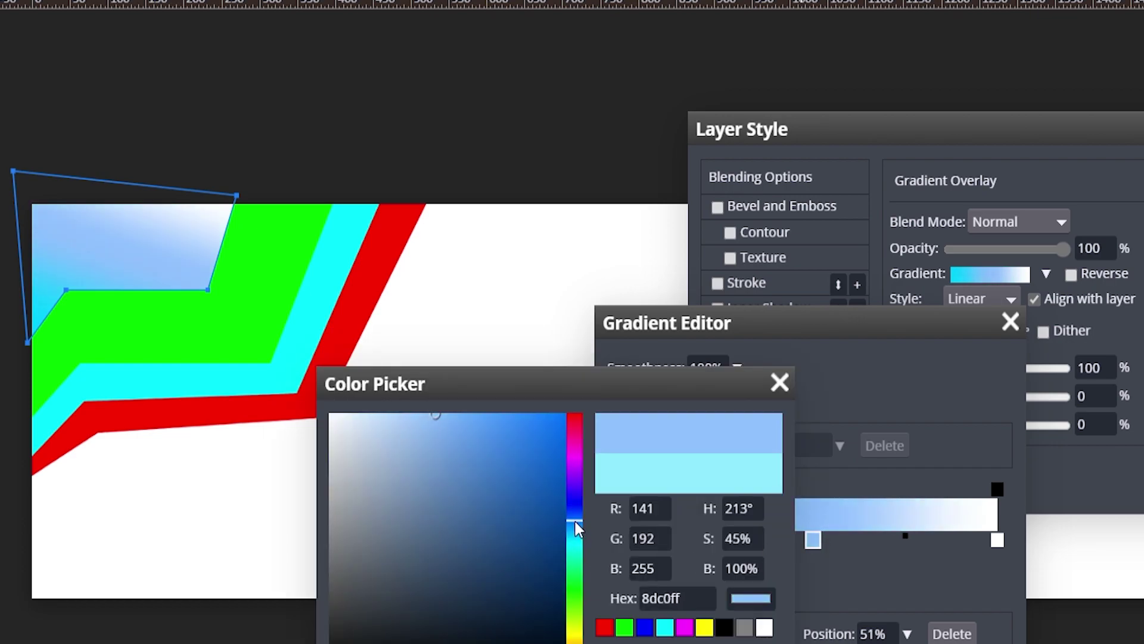
left_click(576, 515)
left_click(576, 506)
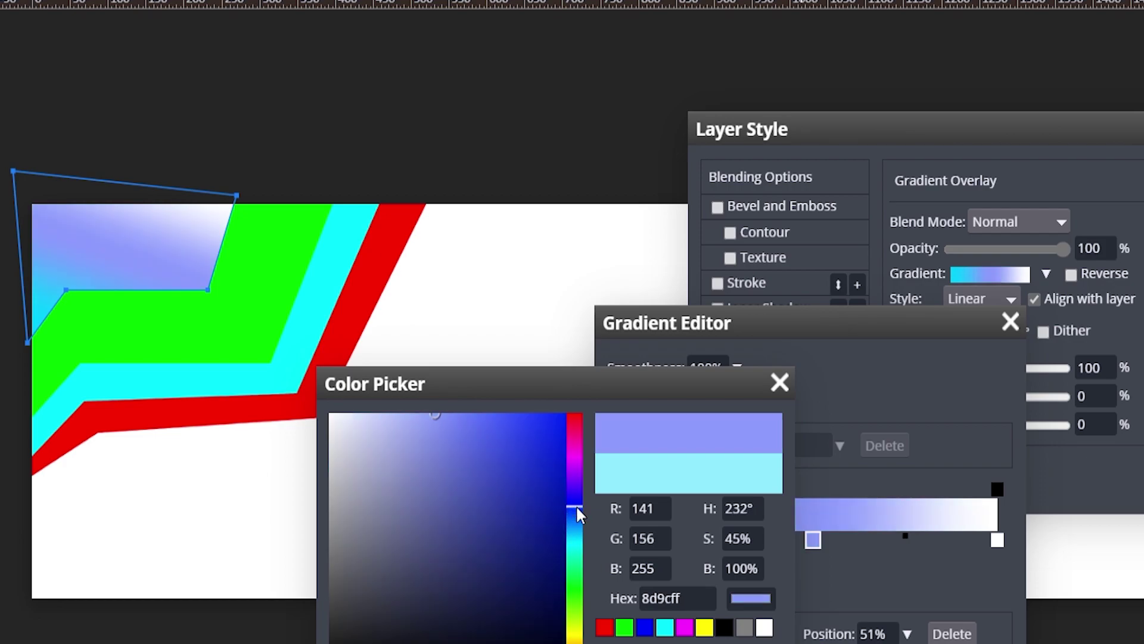
mouse_move(576, 505)
left_mouse_down()
mouse_move(574, 527)
mouse_move(575, 513)
left_mouse_up()
left_click(667, 639)
Step: Change the white end stop to cyan sampled from the canvas
left_click(997, 540)
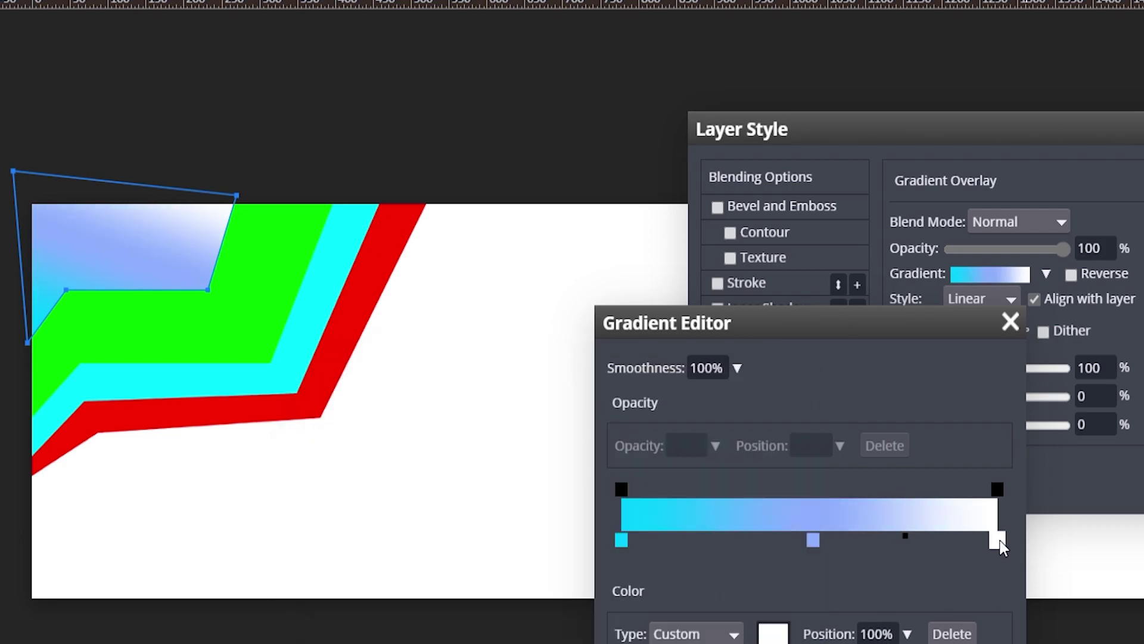
left_click(773, 634)
left_click(35, 308)
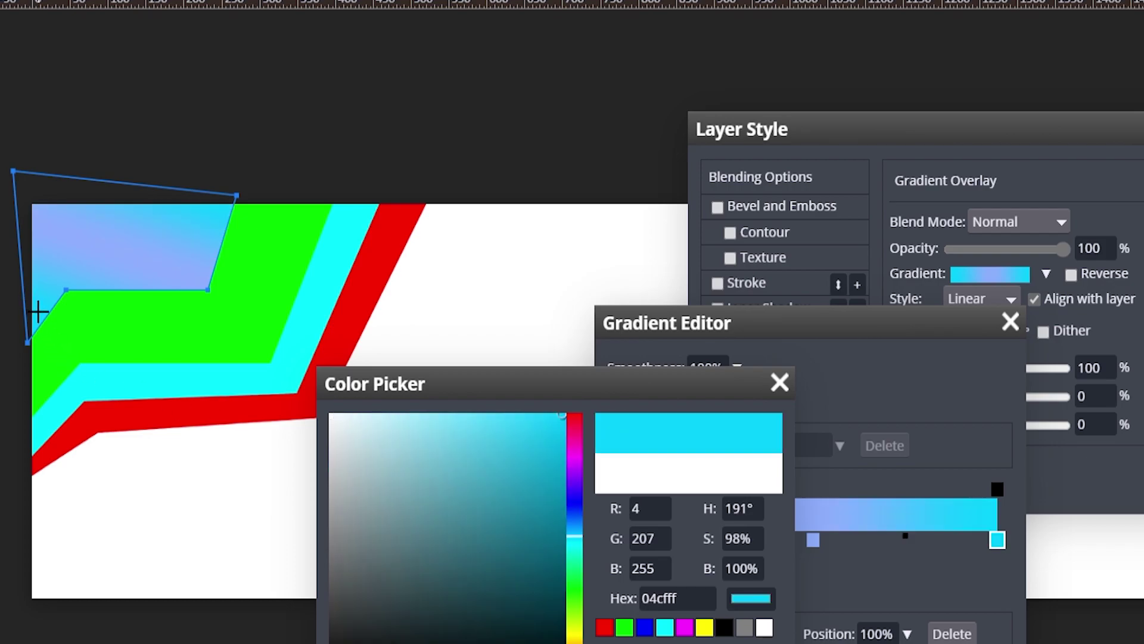
left_click(845, 567)
Step: Change the middle stop to sky blue 0089ff and close the gradient editor
left_click(813, 540)
double_click(812, 536)
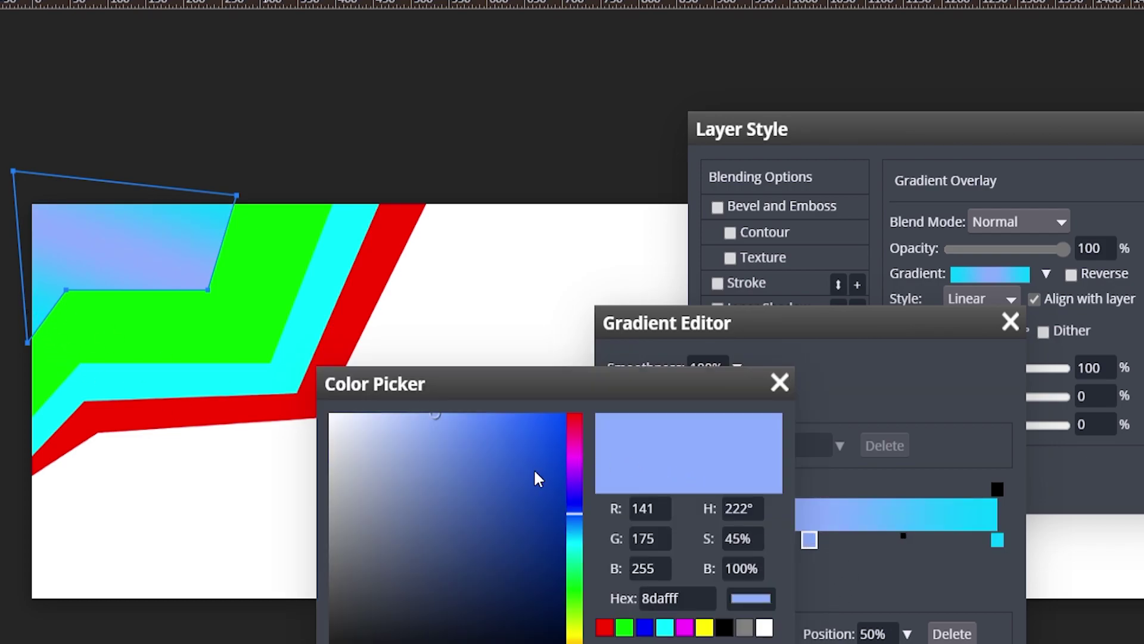
left_click(574, 502)
left_click(564, 415)
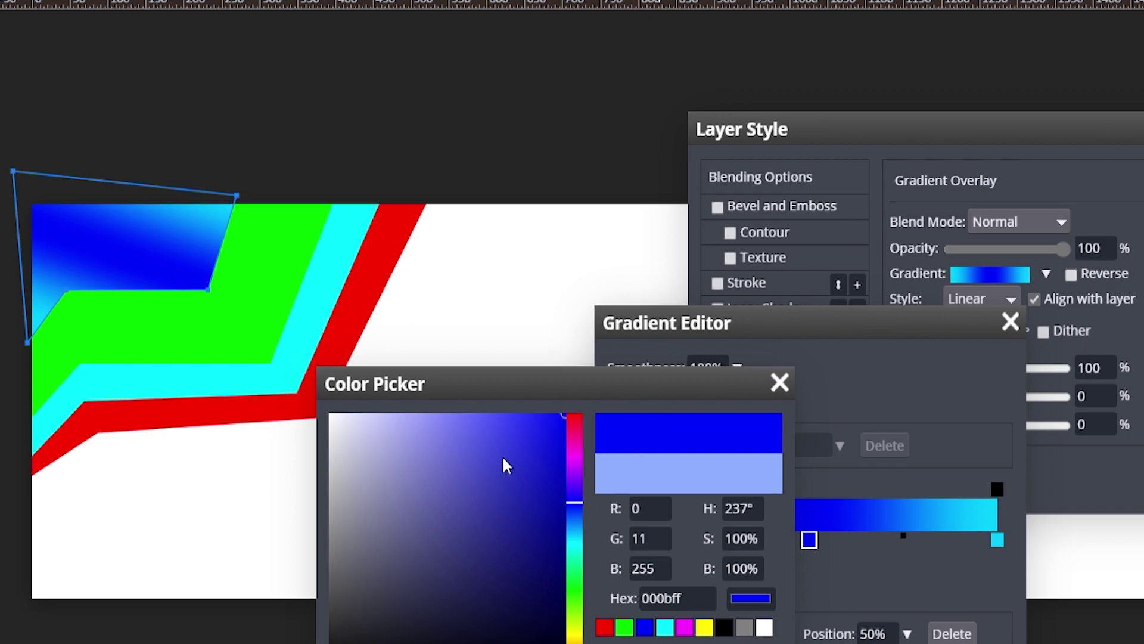
left_click(507, 438)
mouse_move(507, 437)
left_mouse_down()
mouse_move(588, 399)
mouse_move(572, 411)
left_mouse_up()
left_click_drag(575, 506, 575, 525)
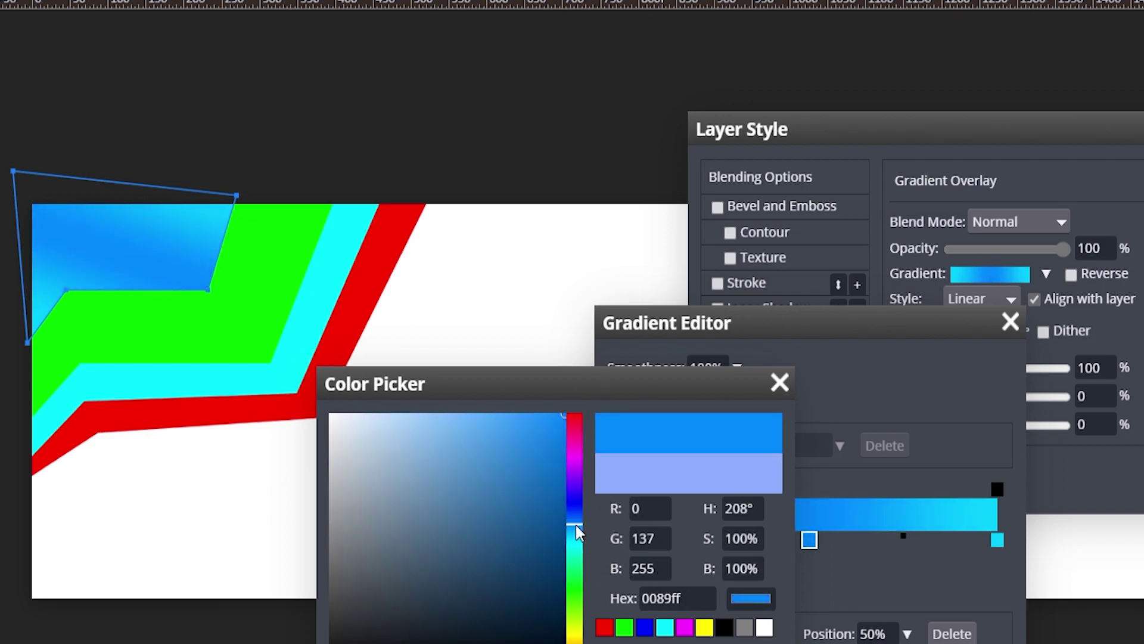
key("Escape")
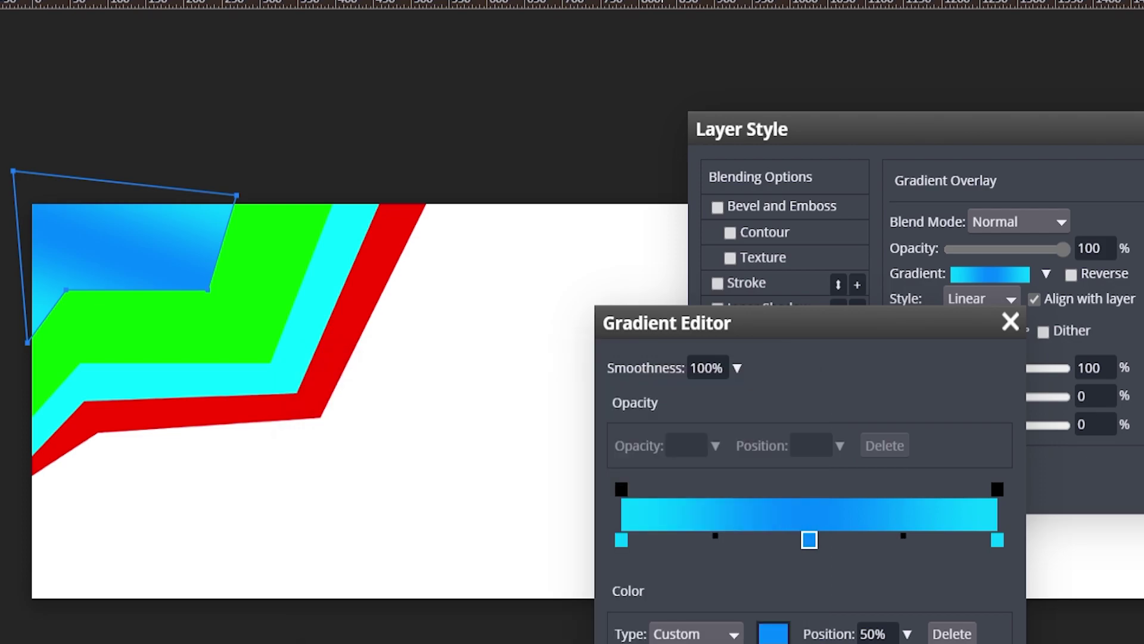
key("Escape")
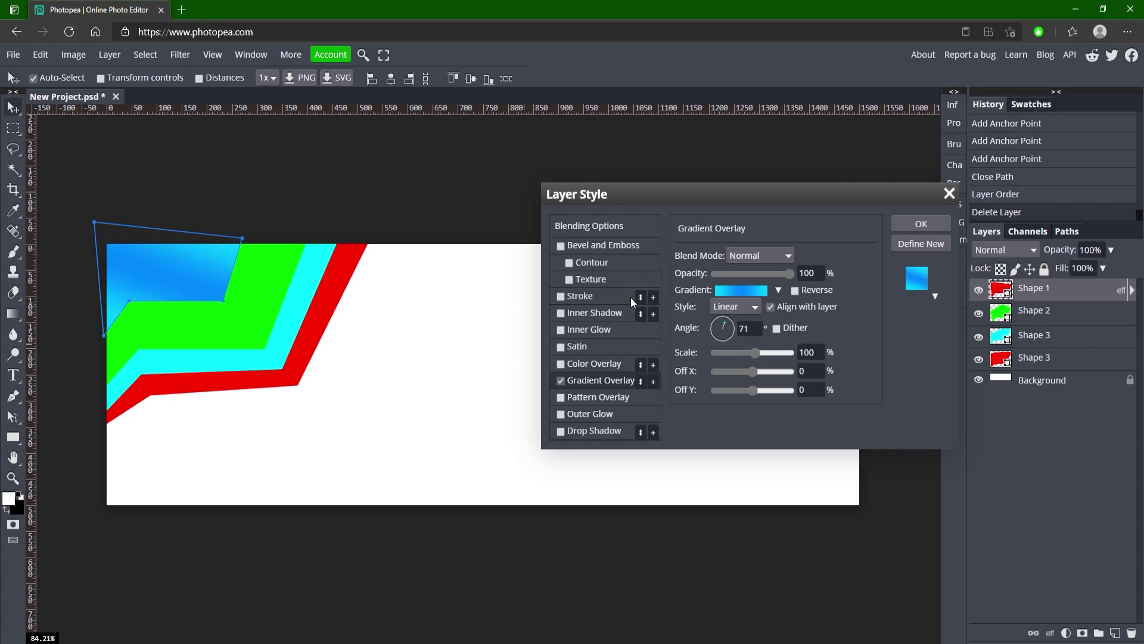
Step: Apply the gradient style, then draw a red four-corner shape top-left beneath Shape 1
left_click(906, 223)
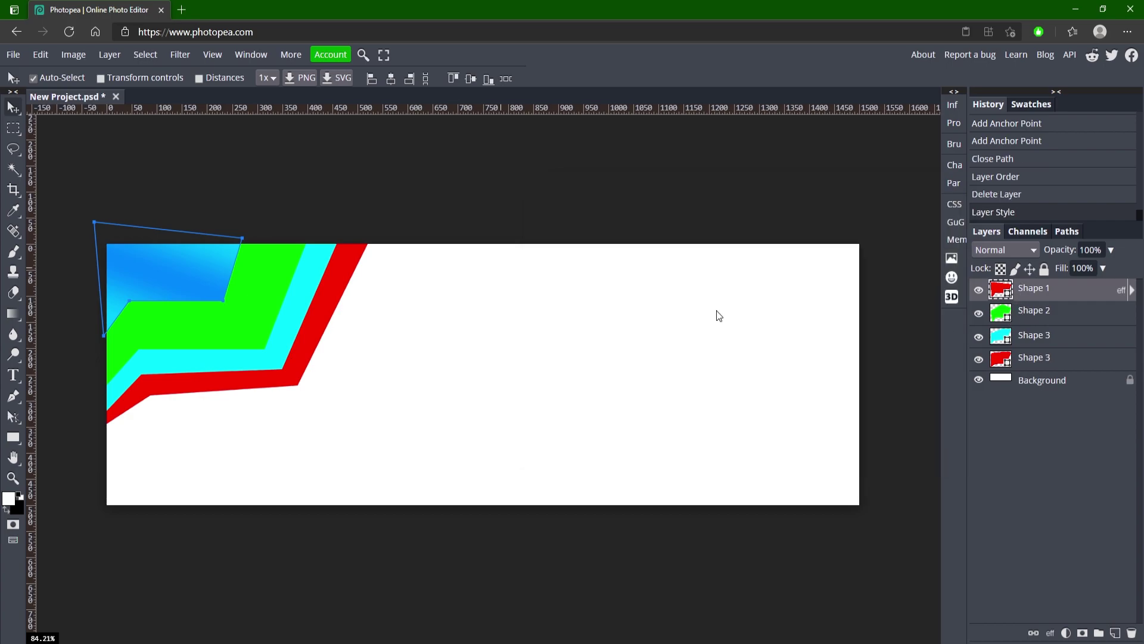
left_click(13, 395)
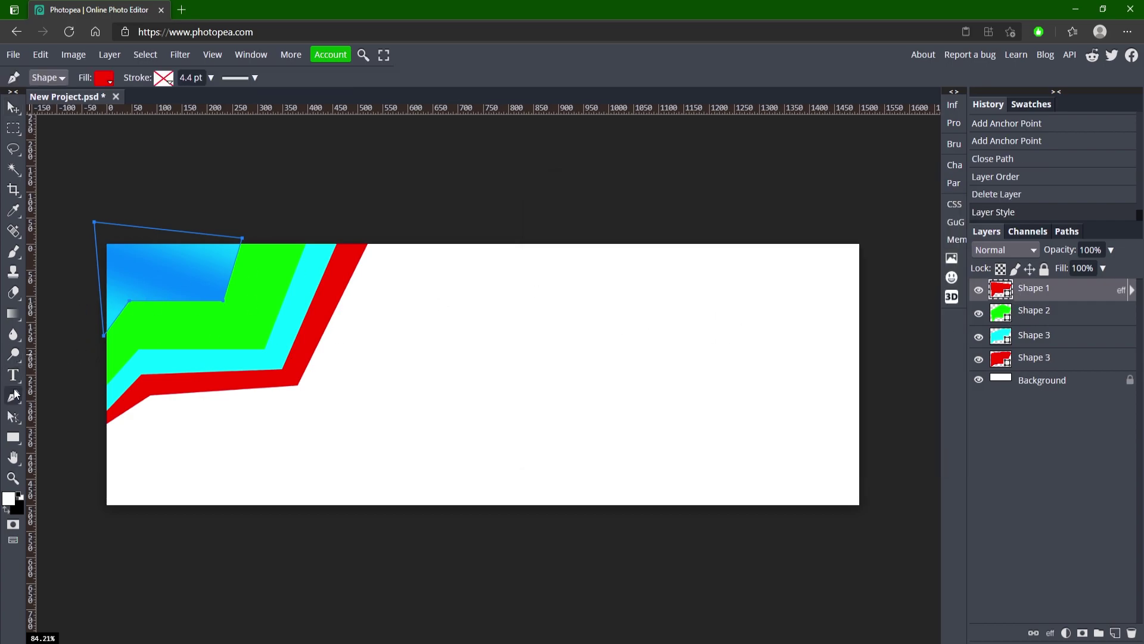
left_click(107, 80)
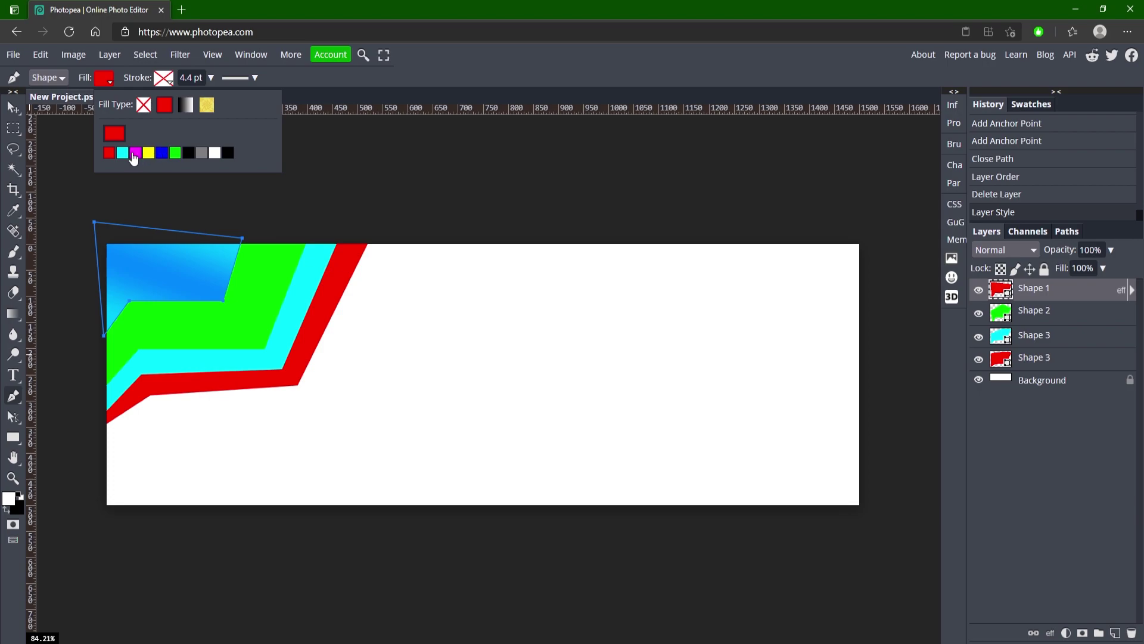
left_click(255, 240)
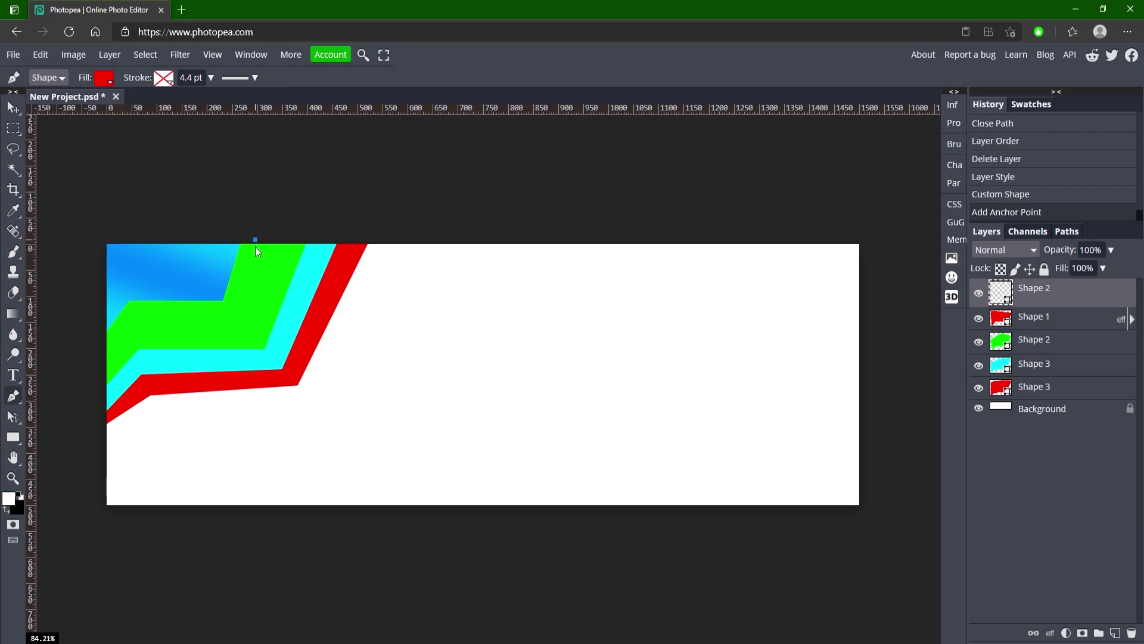
left_click(236, 312)
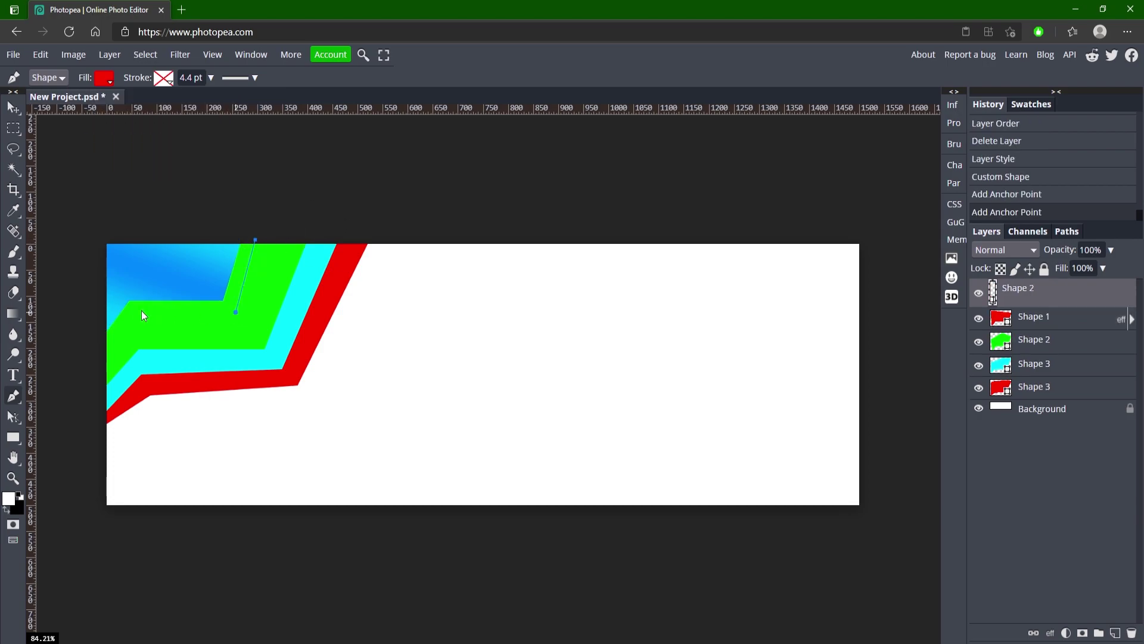
left_click(114, 312)
left_click(125, 238)
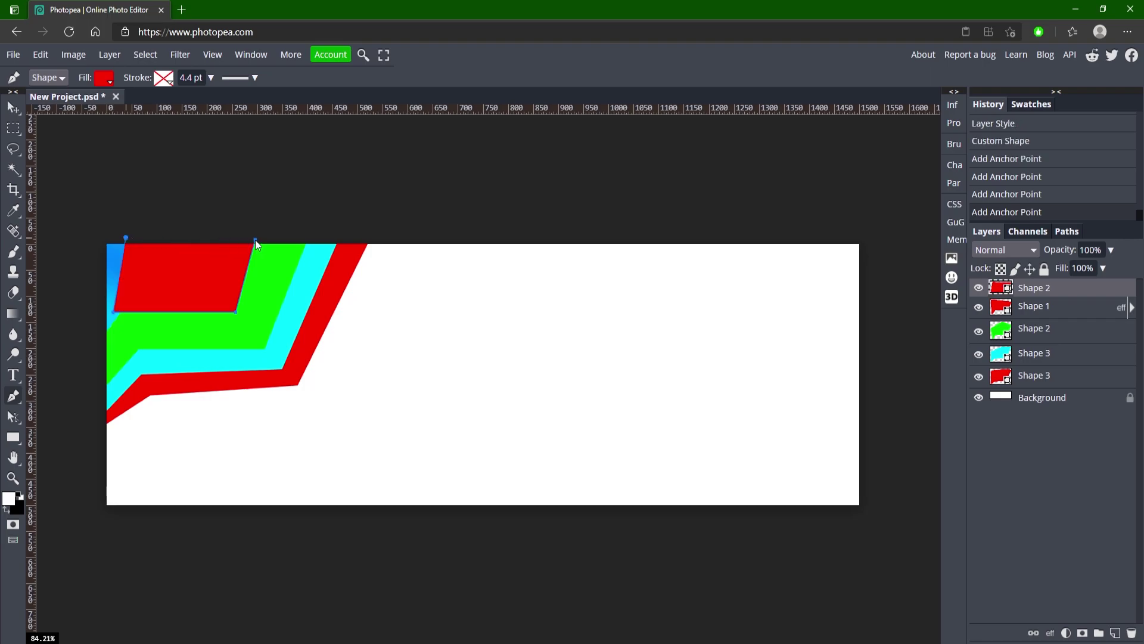
left_click(255, 240)
left_click_drag(1040, 291, 1053, 312)
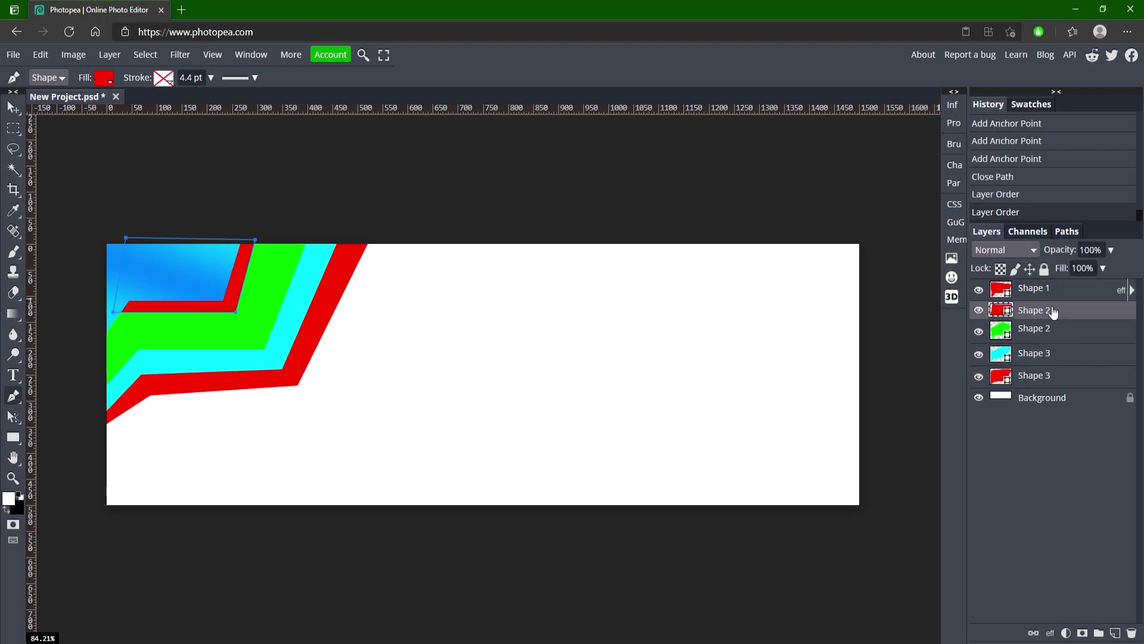
left_click(13, 107)
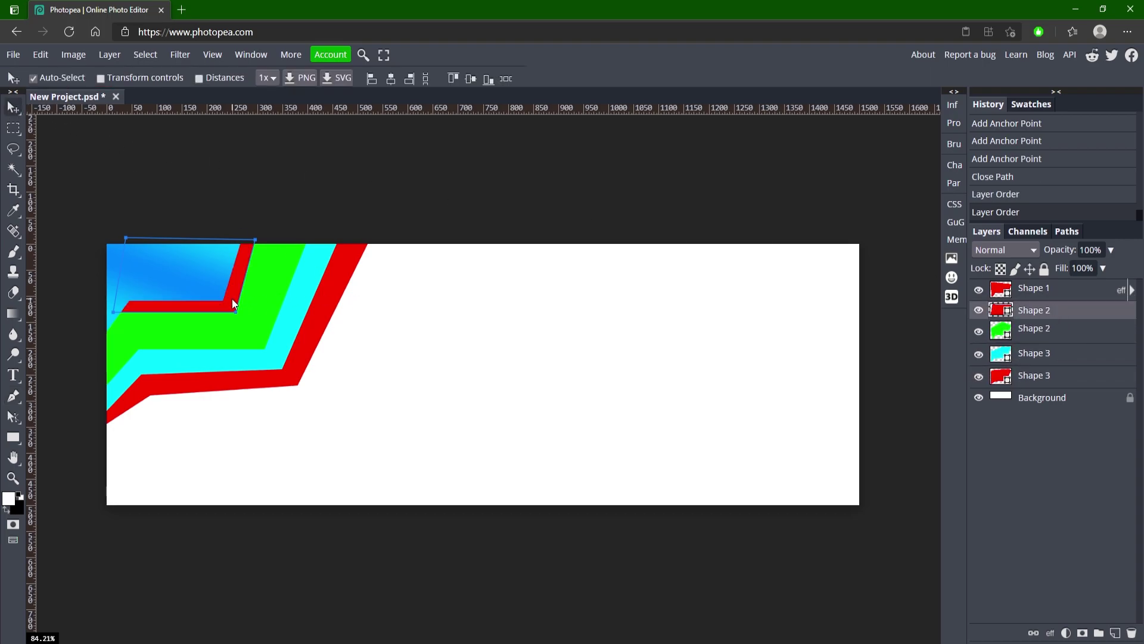
Step: Nudge the red shape slightly down and give it the blue Gradient Overlay
key("Down")
key("Down")
key("Down")
key("Down")
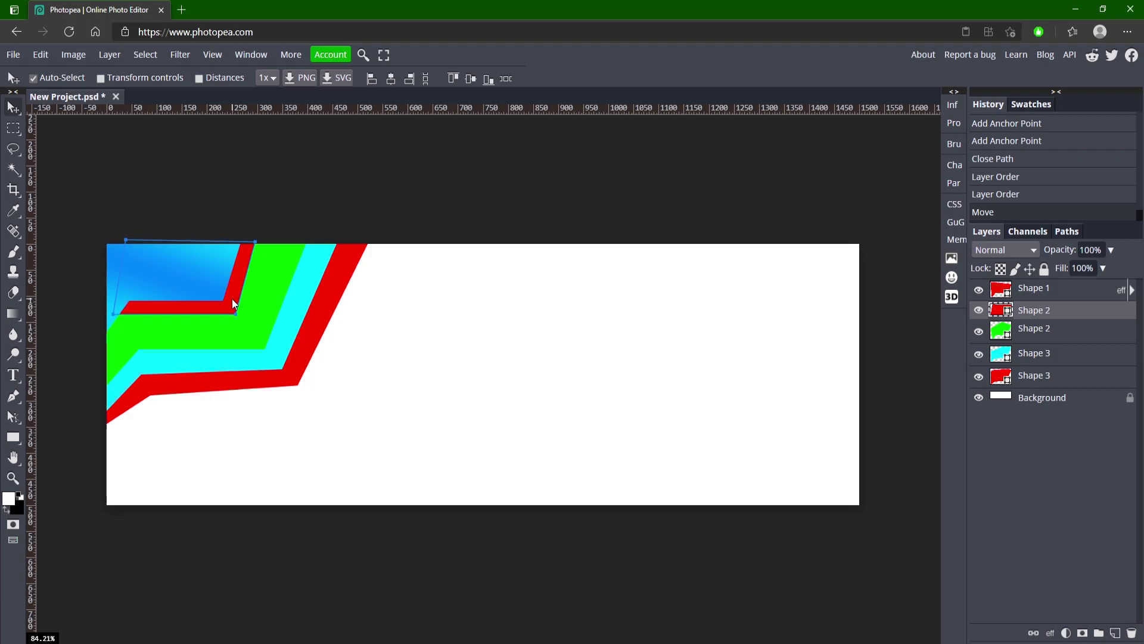
left_click(438, 375)
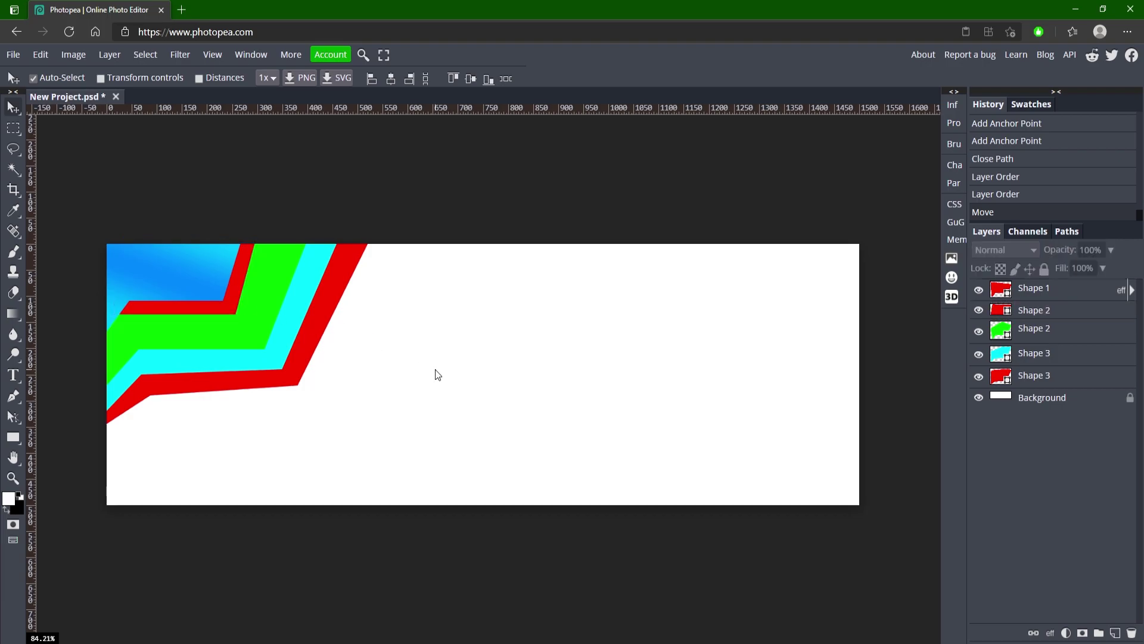
left_click(230, 305)
double_click(1096, 315)
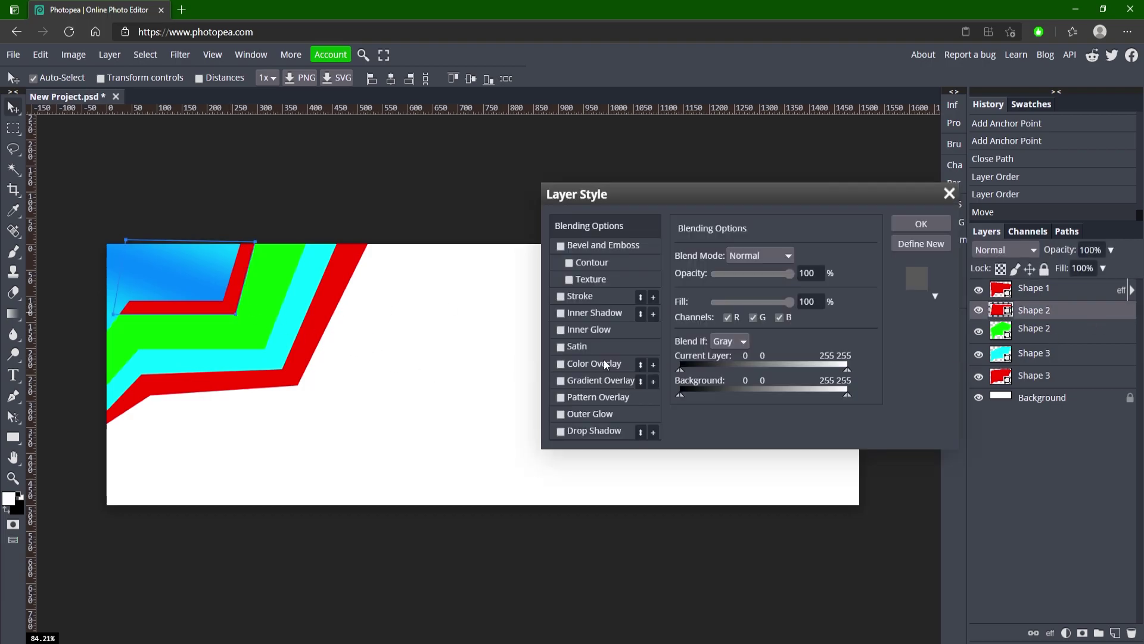
left_click(563, 382)
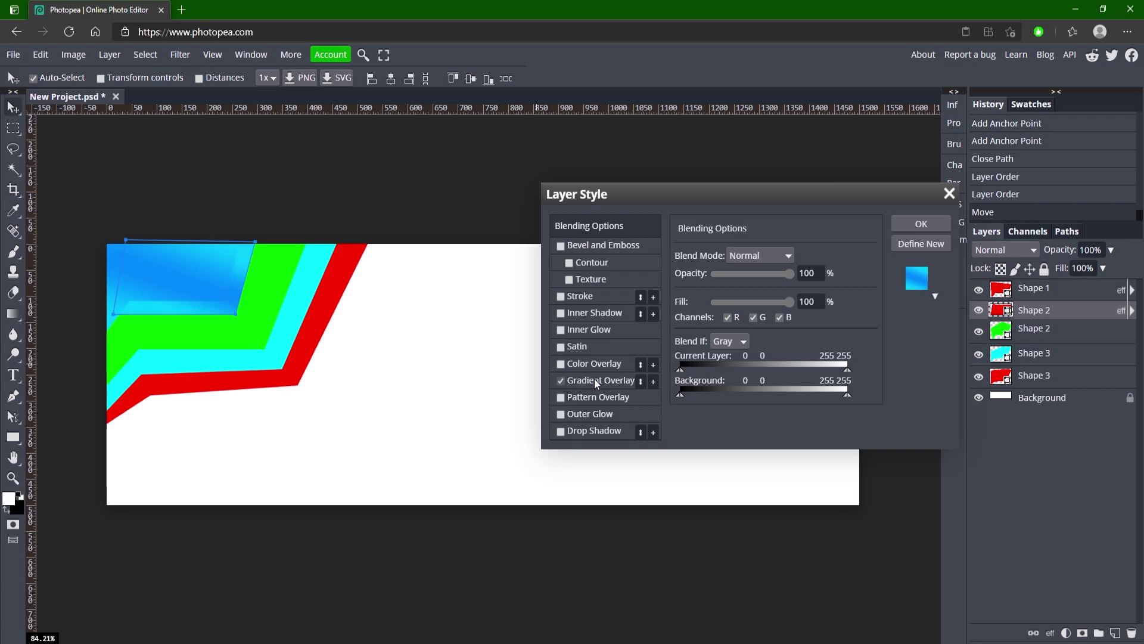
left_click(921, 224)
Step: Zoom in on the upper-left shapes, fit the header, and select the green stripe
left_click(12, 480)
left_click(177, 225)
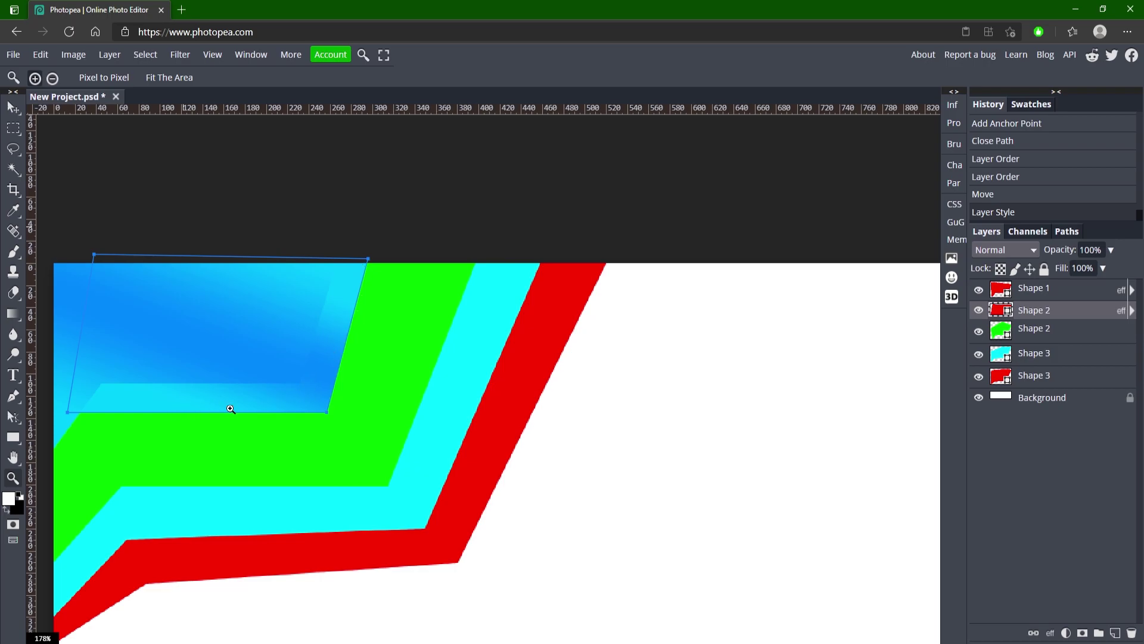
key("ctrl+0")
left_click(300, 307)
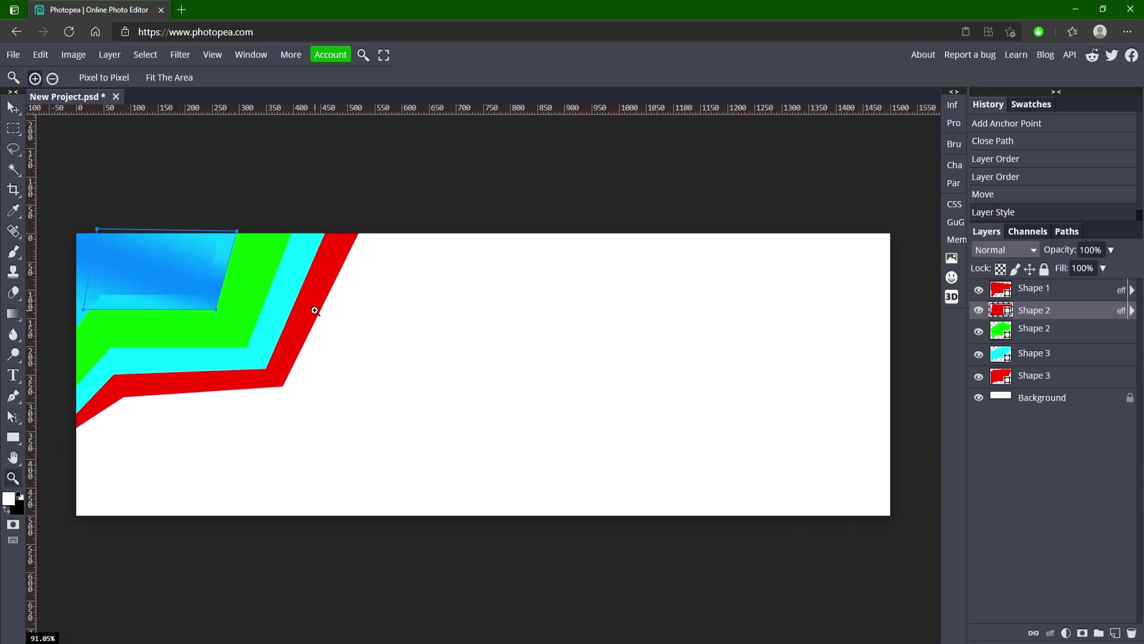
key("v")
left_click(334, 255)
left_click(379, 268)
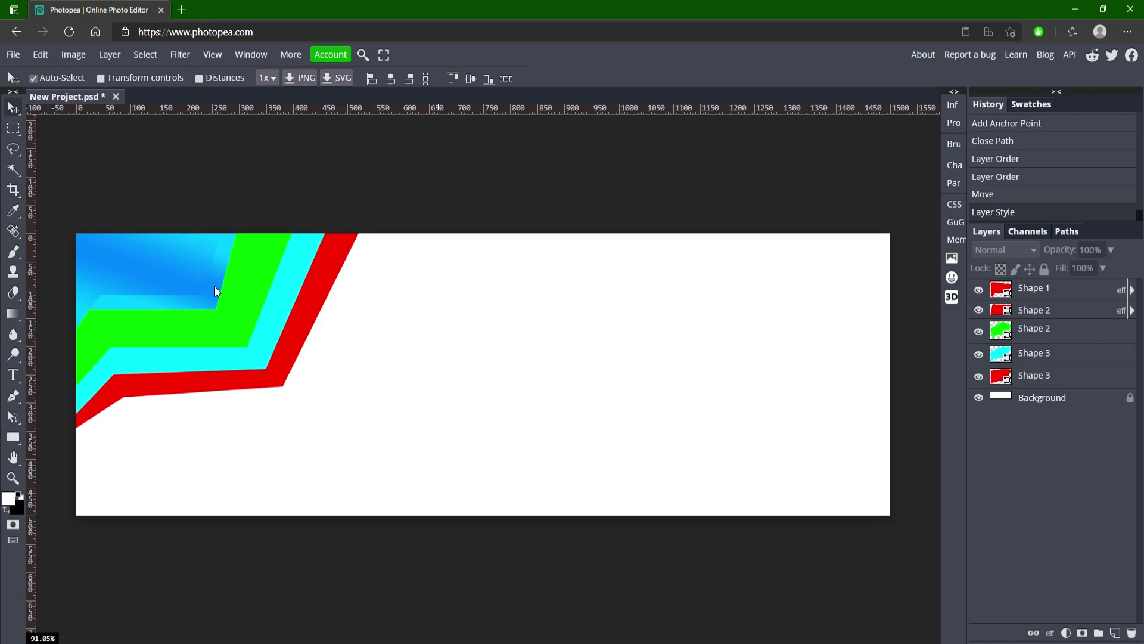
left_click(232, 298)
Step: Give the green stripe a navy Color Overlay with hex 00056b
double_click(1092, 335)
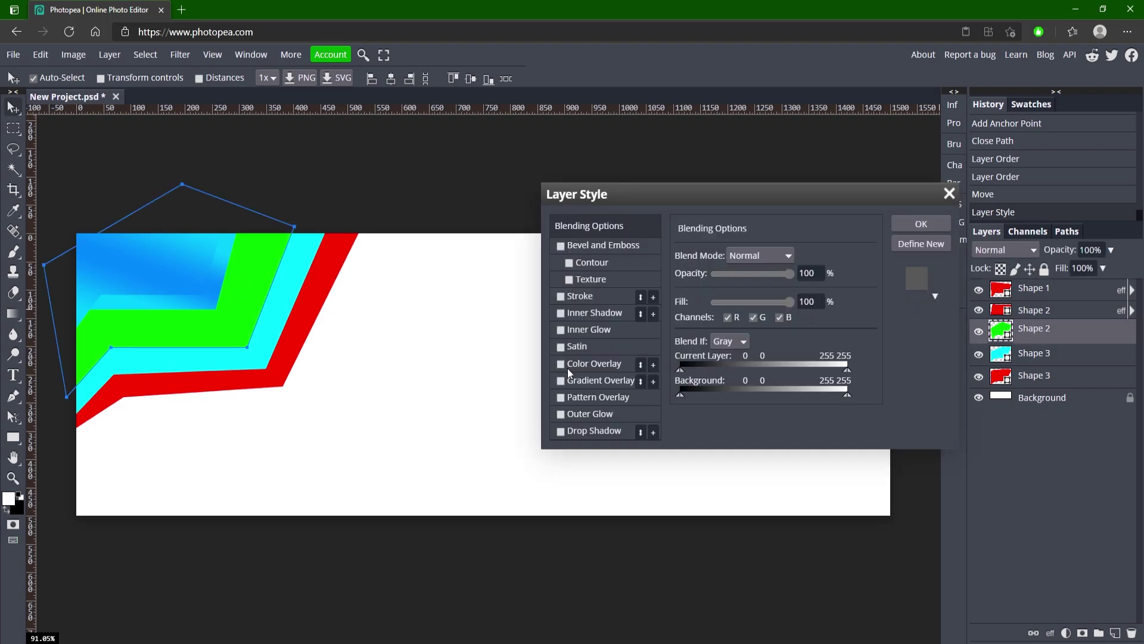
left_click(561, 364)
left_click(591, 361)
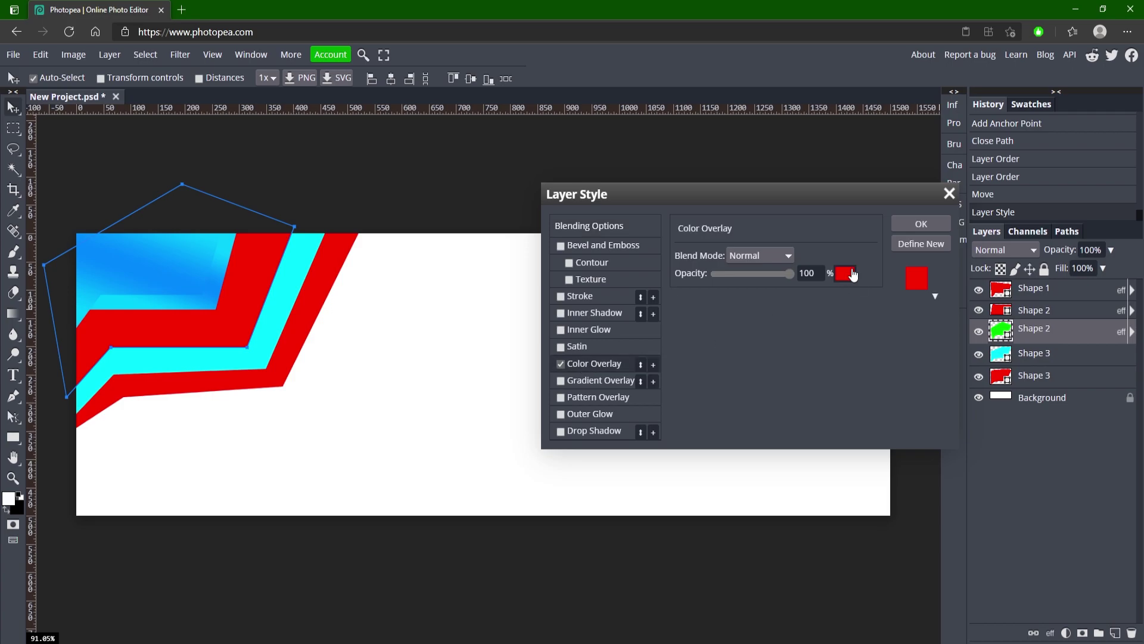
left_click(845, 273)
left_click(372, 344)
left_click(361, 383)
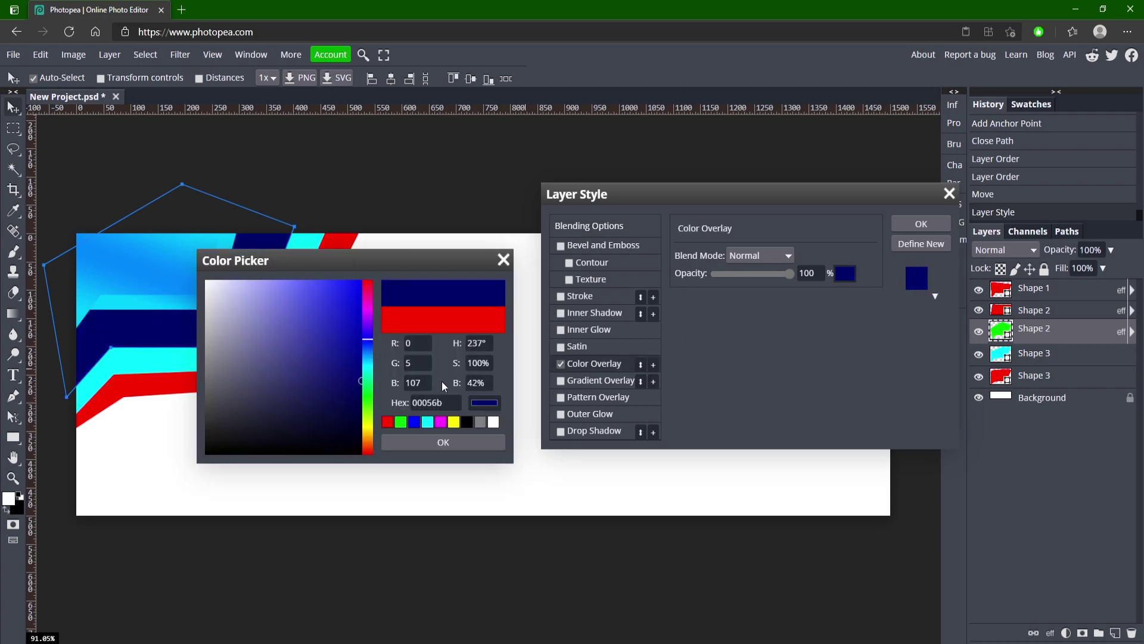
left_click(458, 442)
left_click(850, 274)
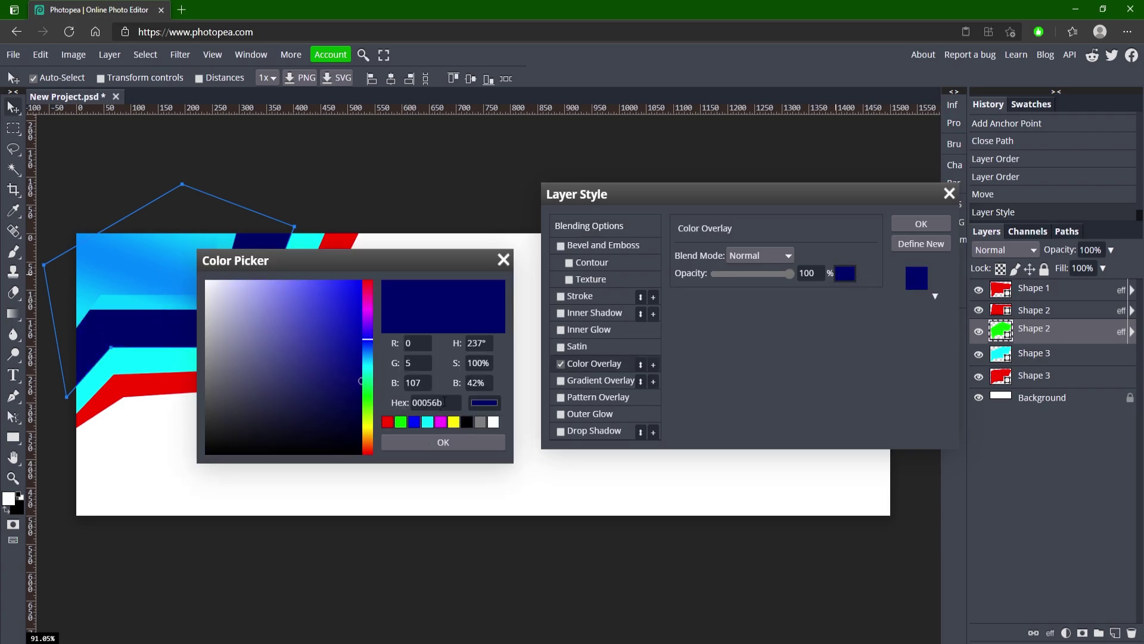
left_click(412, 402)
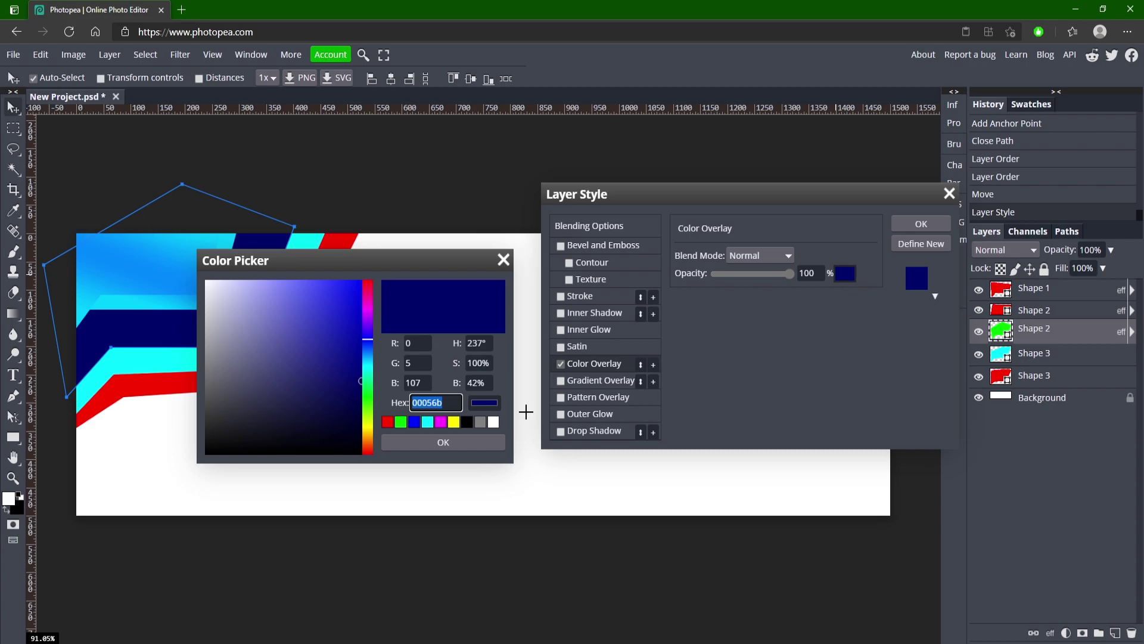
left_click(479, 451)
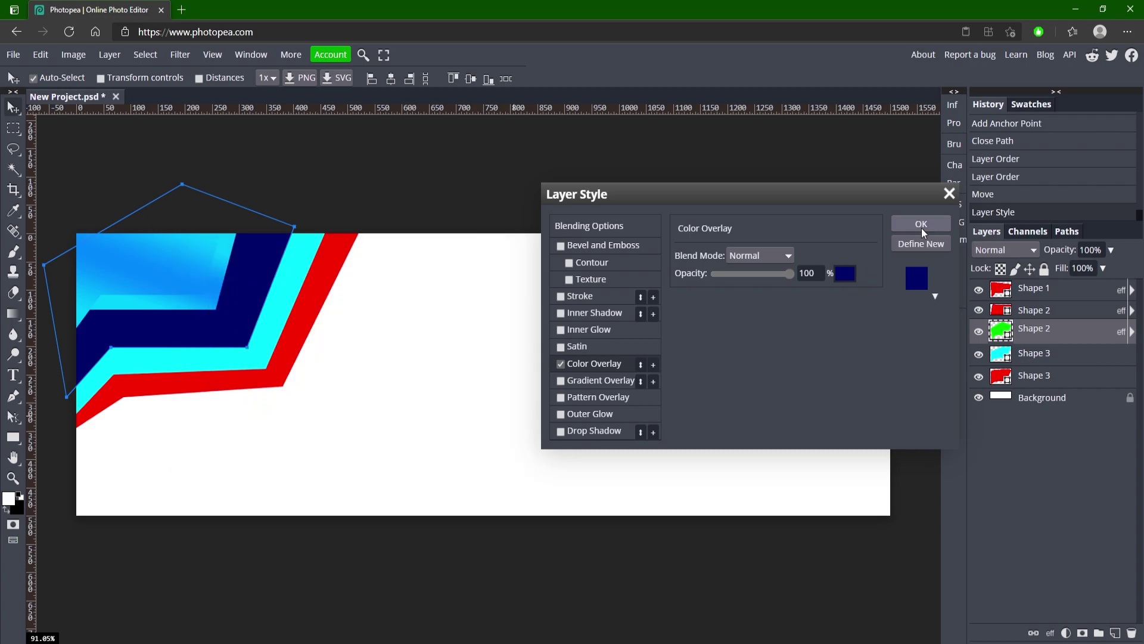
left_click(921, 225)
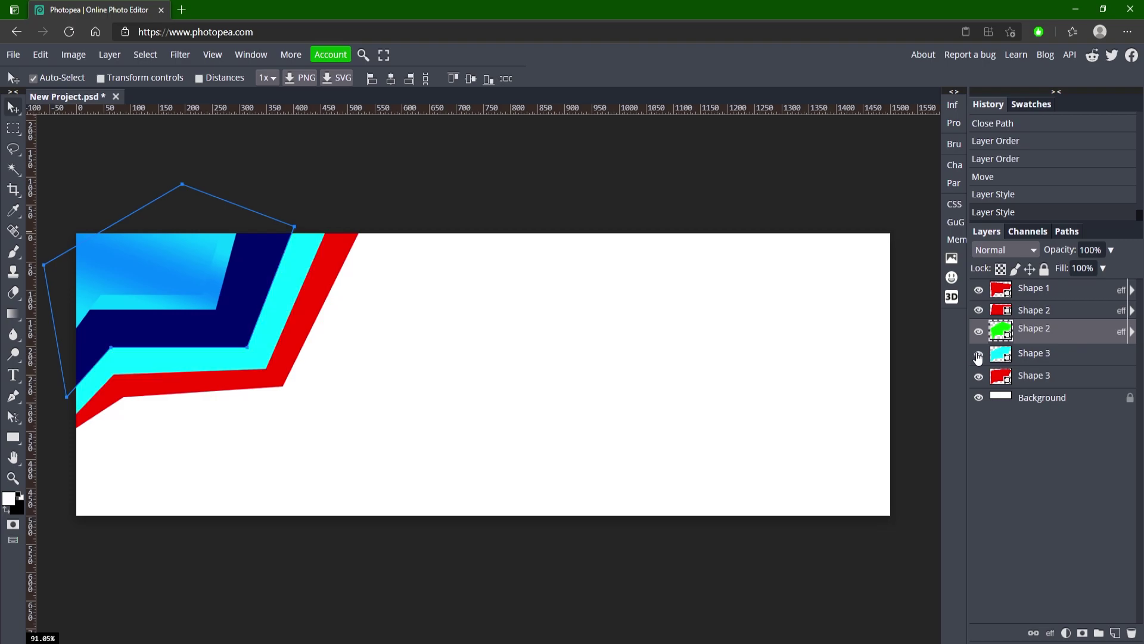
Step: Give the cyan stripe a white Color Overlay, then bring up the red stripe's Layer Style
left_click(1081, 362)
double_click(1082, 362)
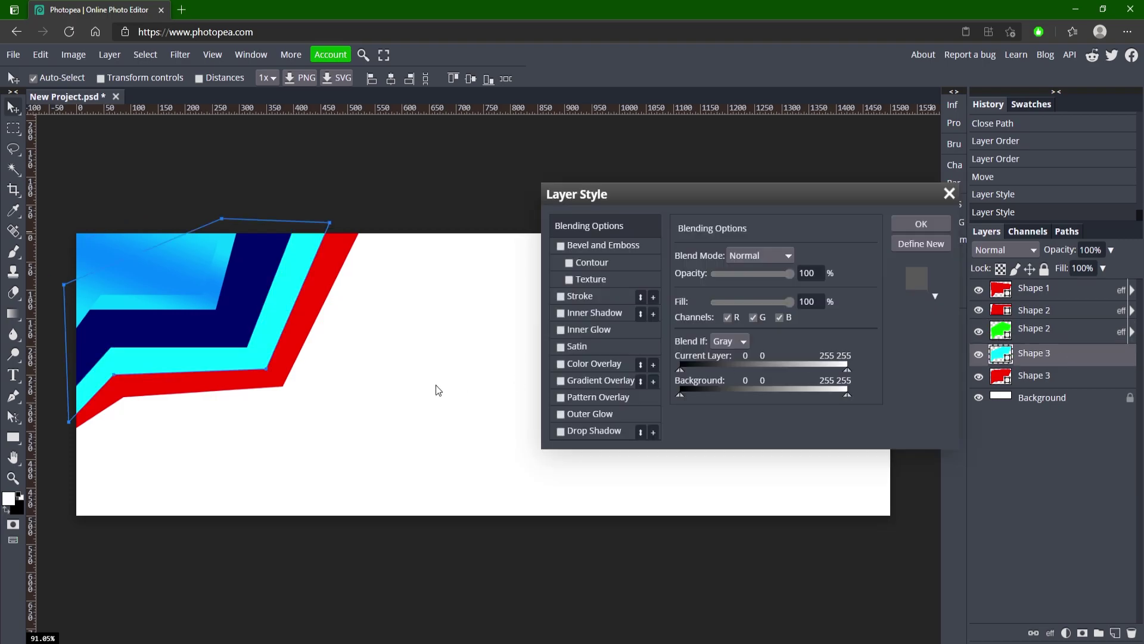
left_click(561, 364)
left_click(843, 275)
left_click(493, 422)
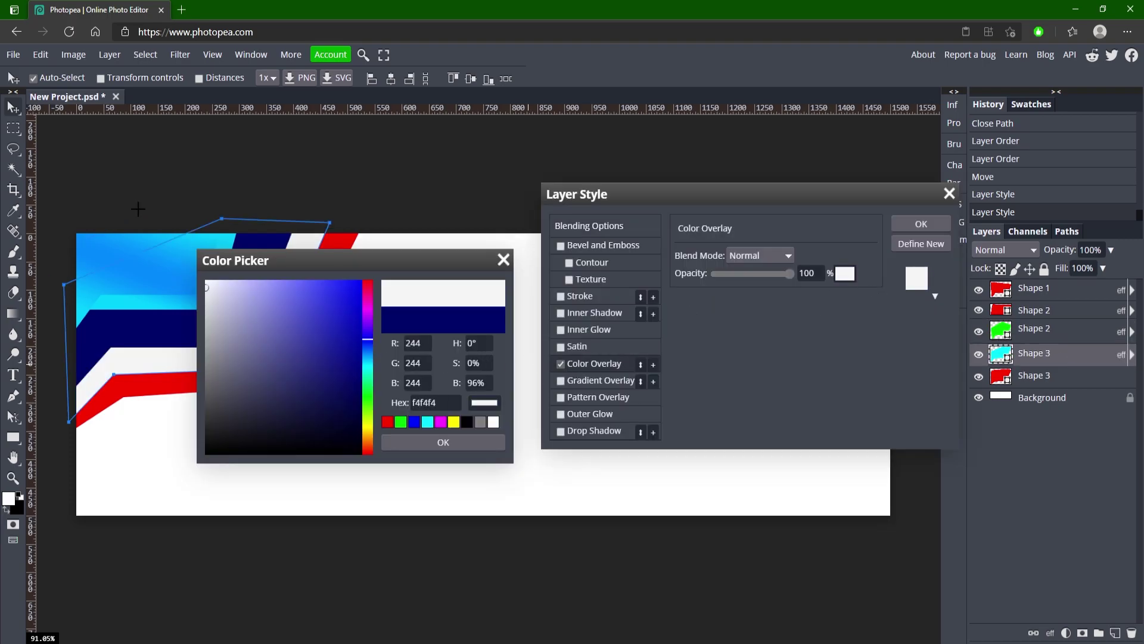
left_click(464, 442)
left_click(903, 223)
double_click(1079, 376)
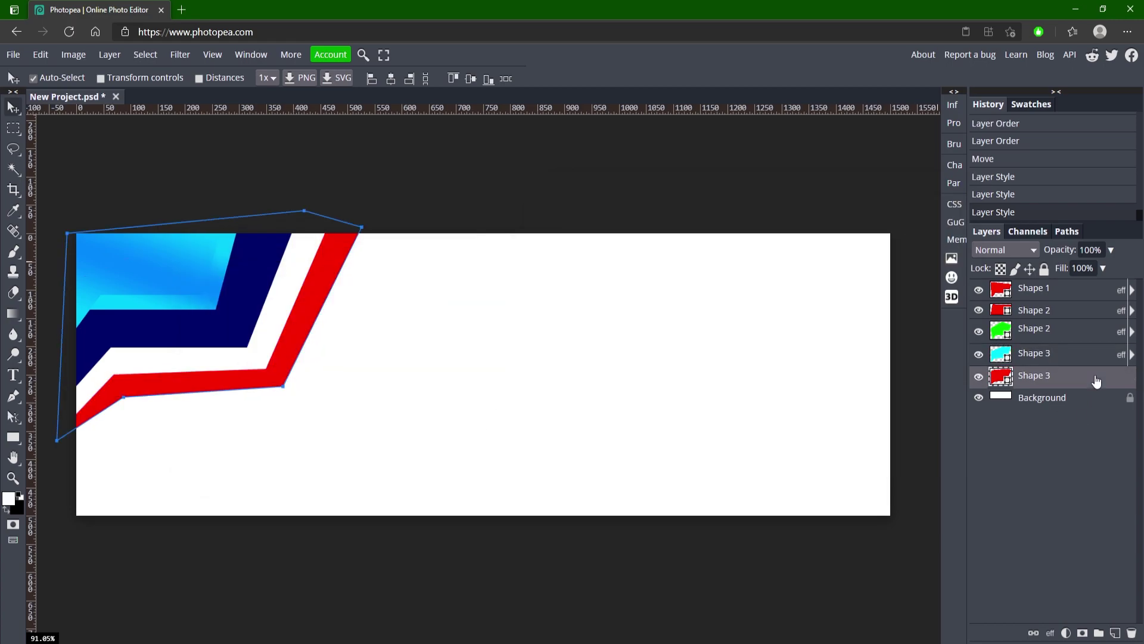
Step: Overlay the red stripe with navy sampled from the canvas
left_click(563, 364)
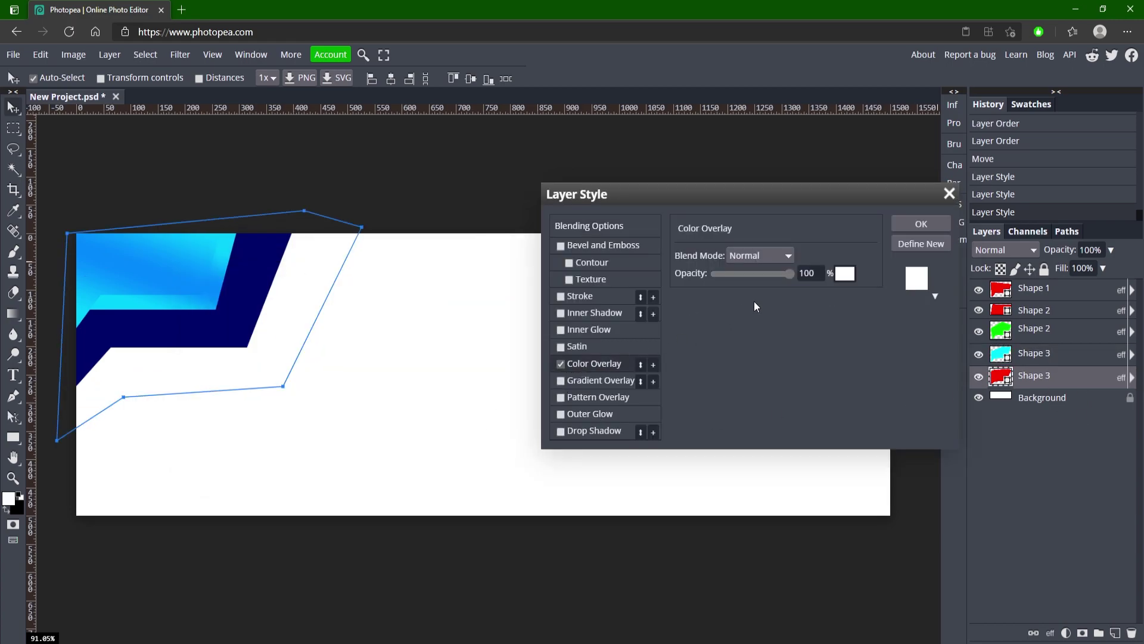
left_click(845, 273)
left_click(118, 352)
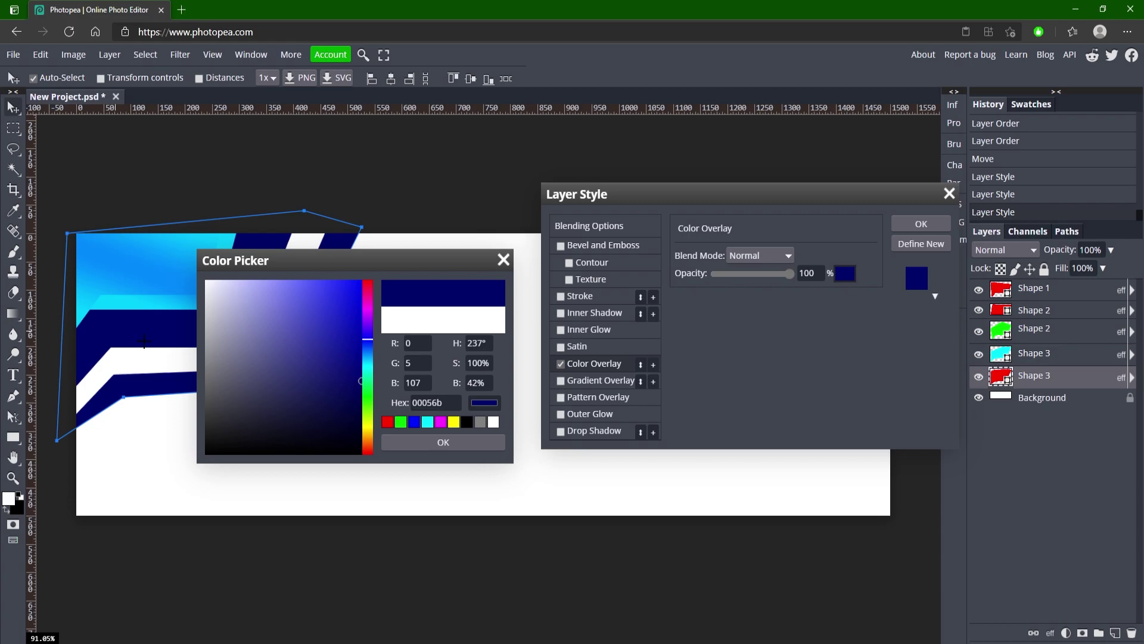
left_click(443, 442)
Step: Add a 13 px cyan stroke, sampled from the canvas, around the stripe
left_click(560, 296)
left_click(580, 296)
left_click(685, 343)
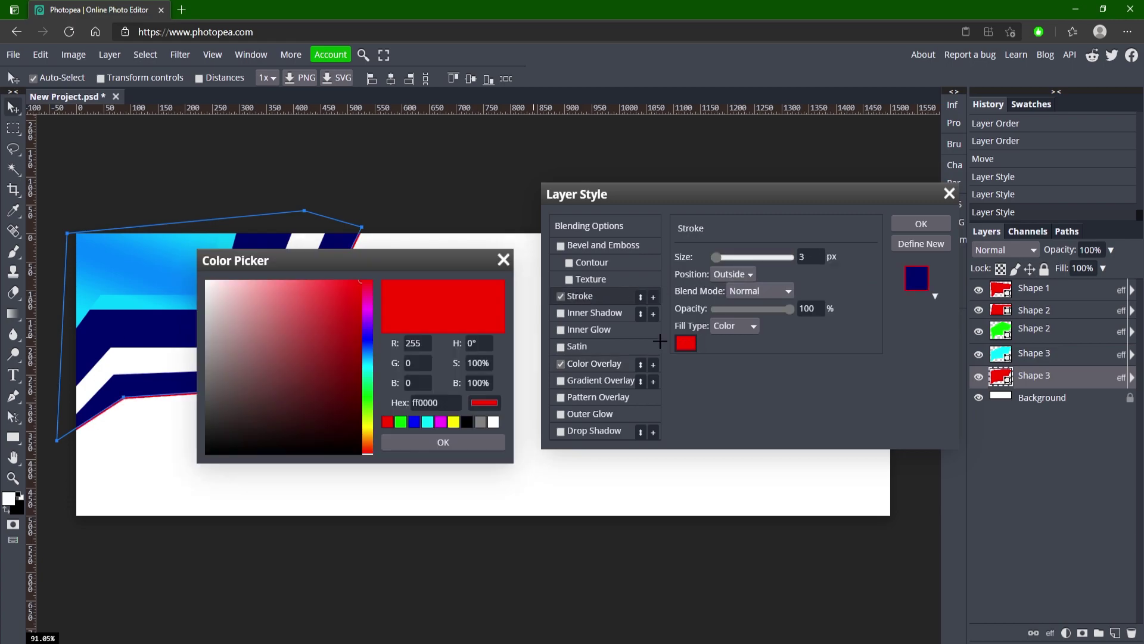
left_click(79, 314)
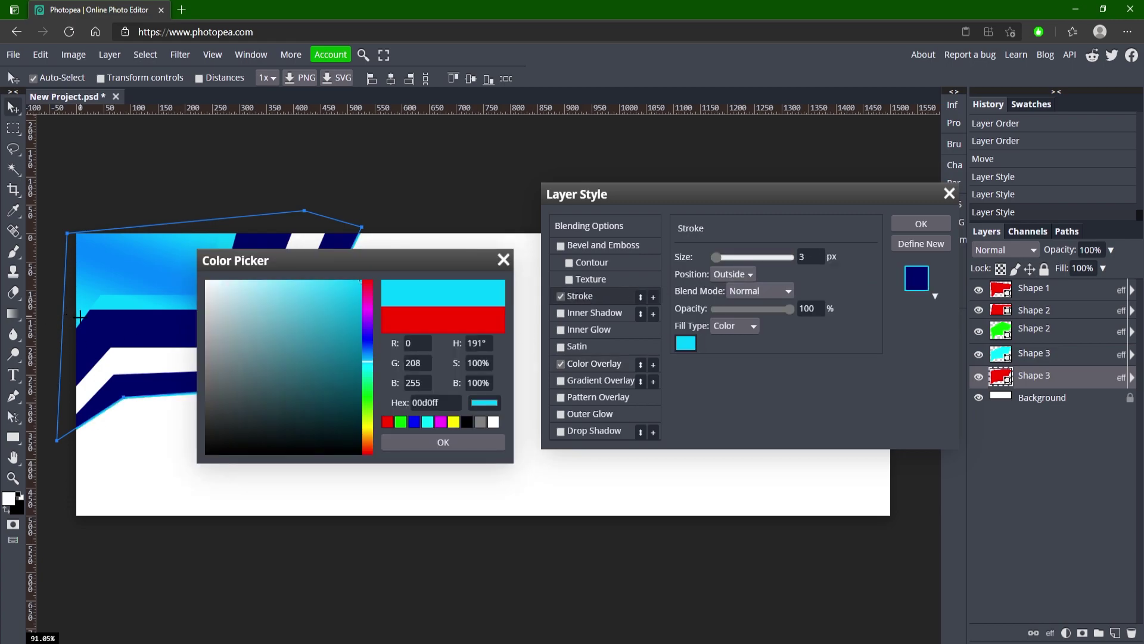
left_click(443, 442)
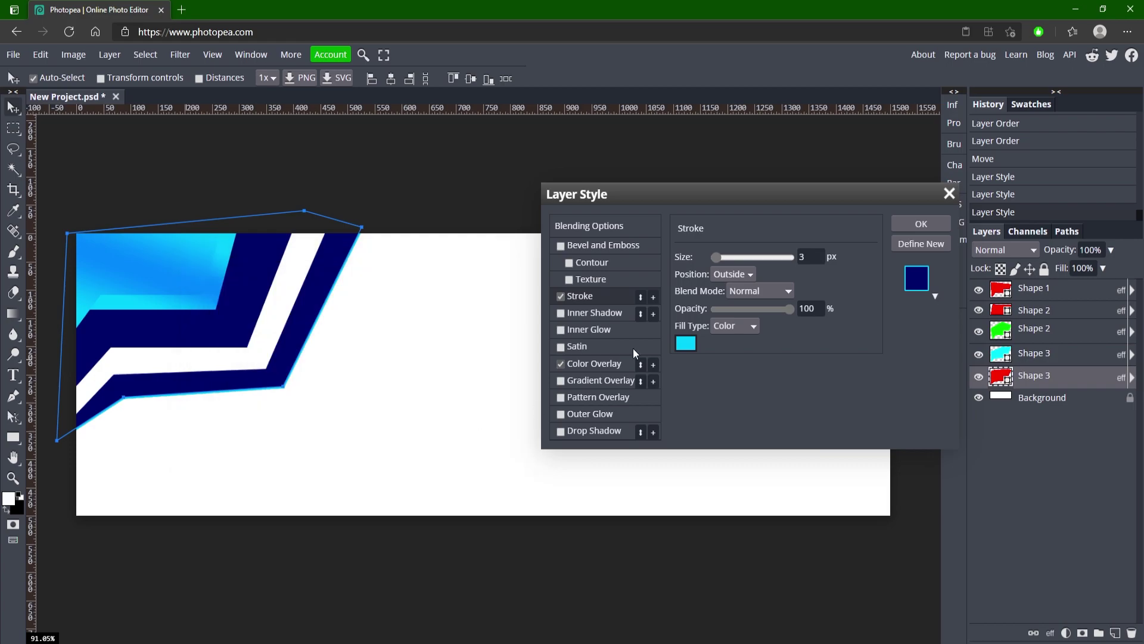
left_click_drag(714, 258, 721, 258)
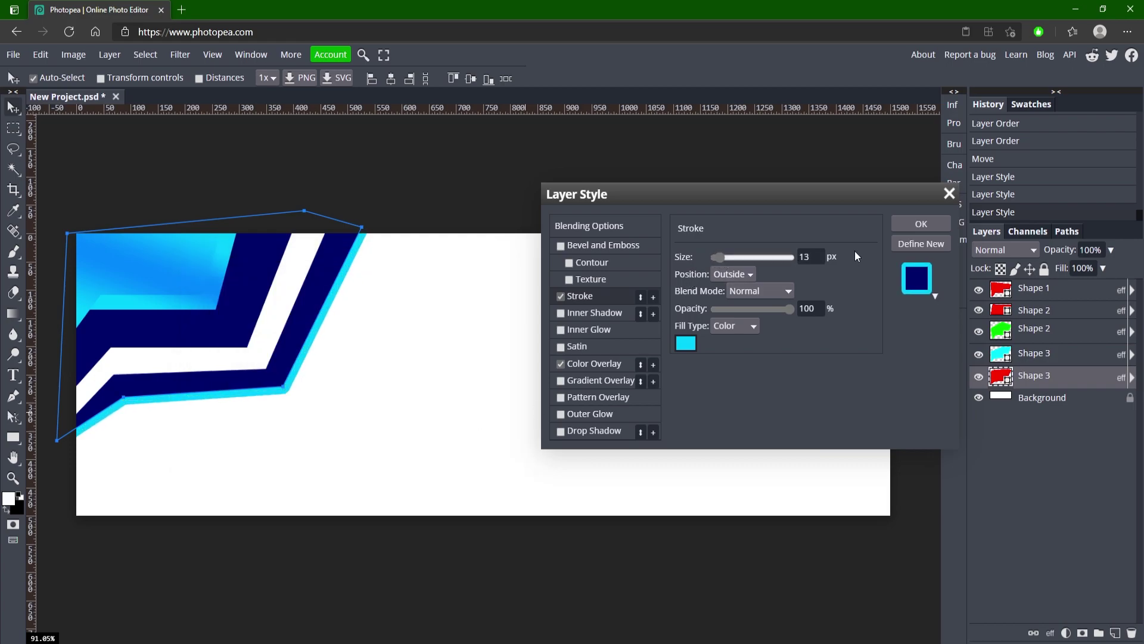
left_click(923, 224)
left_click(1036, 399)
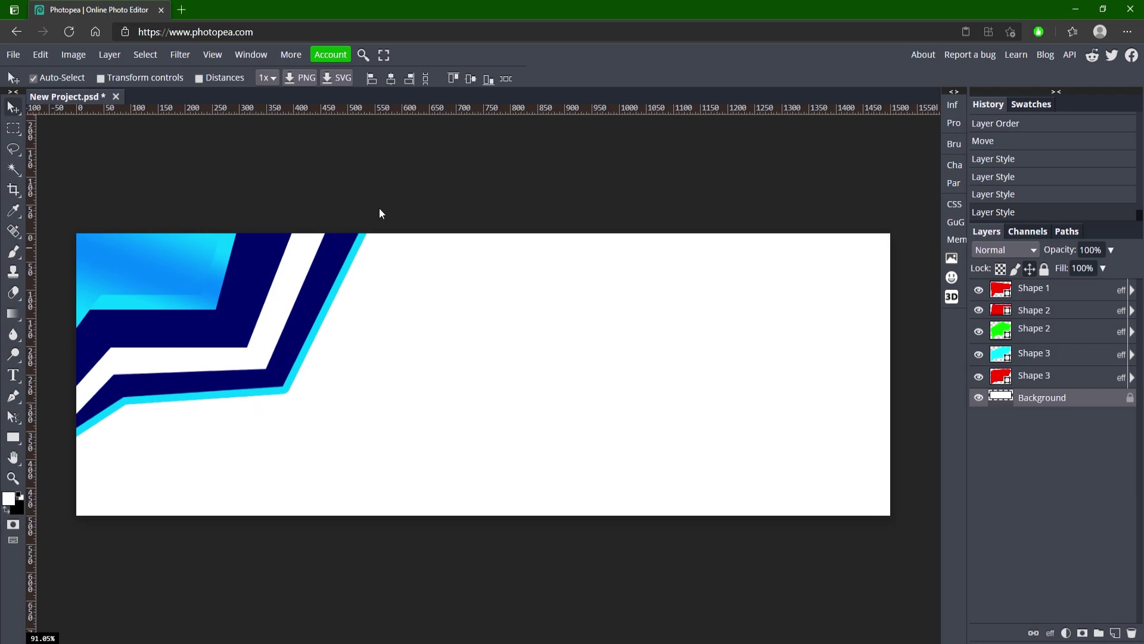
Step: Add a Gradient Overlay effect to the Background layer
left_click(979, 397)
left_click(979, 398)
double_click(1075, 401)
left_click(562, 380)
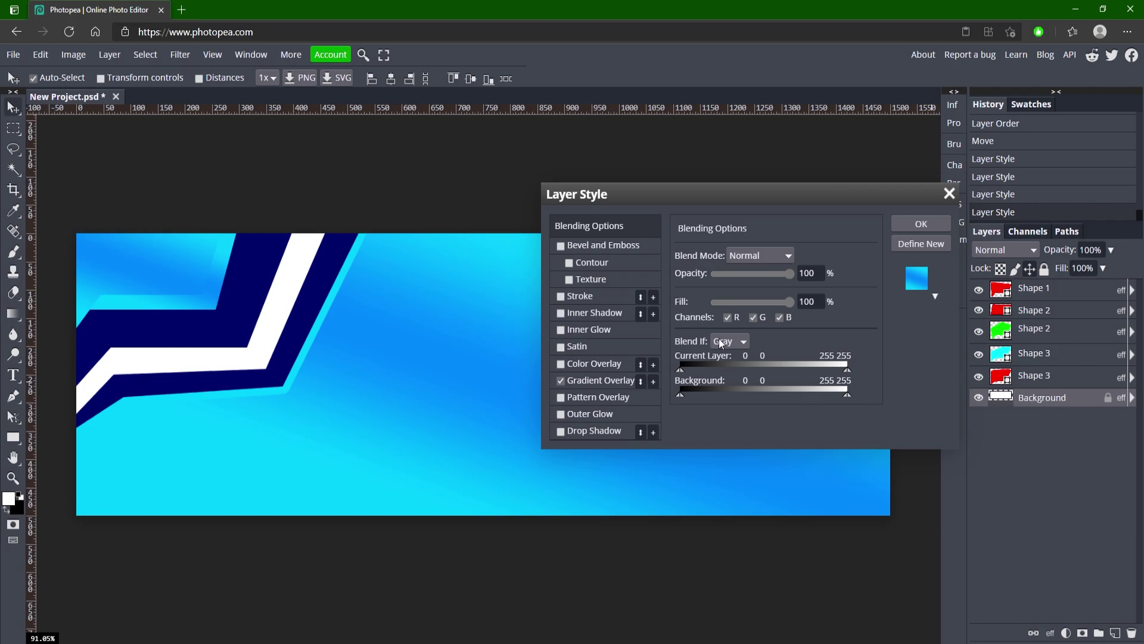
left_click_drag(745, 196, 809, 229)
left_click(733, 411)
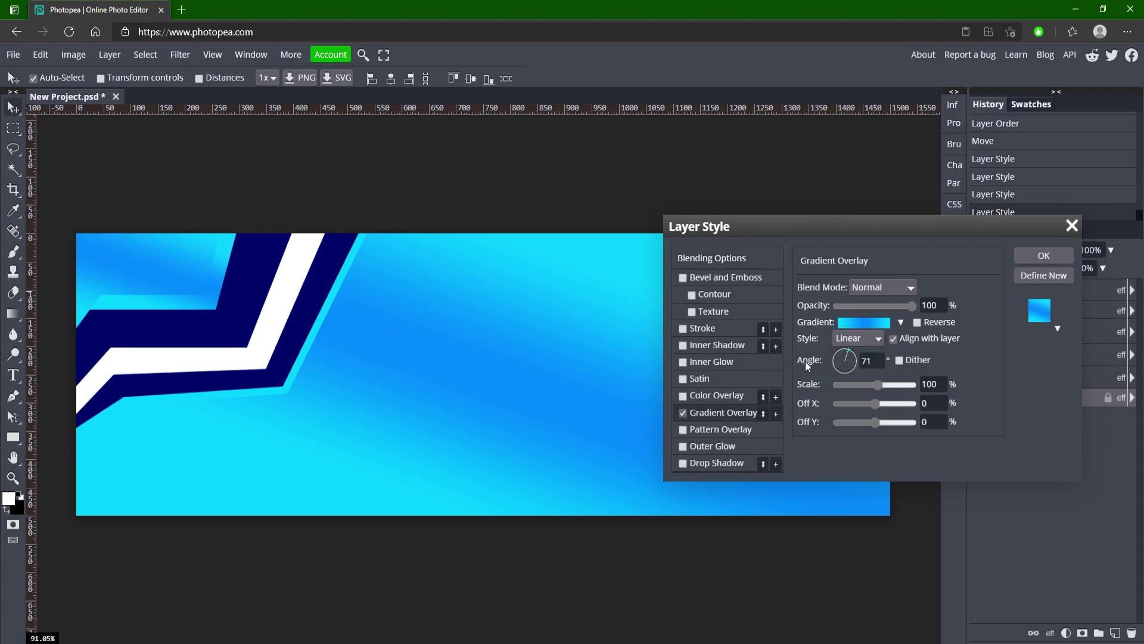
left_click(857, 331)
left_click(695, 553)
left_click(863, 325)
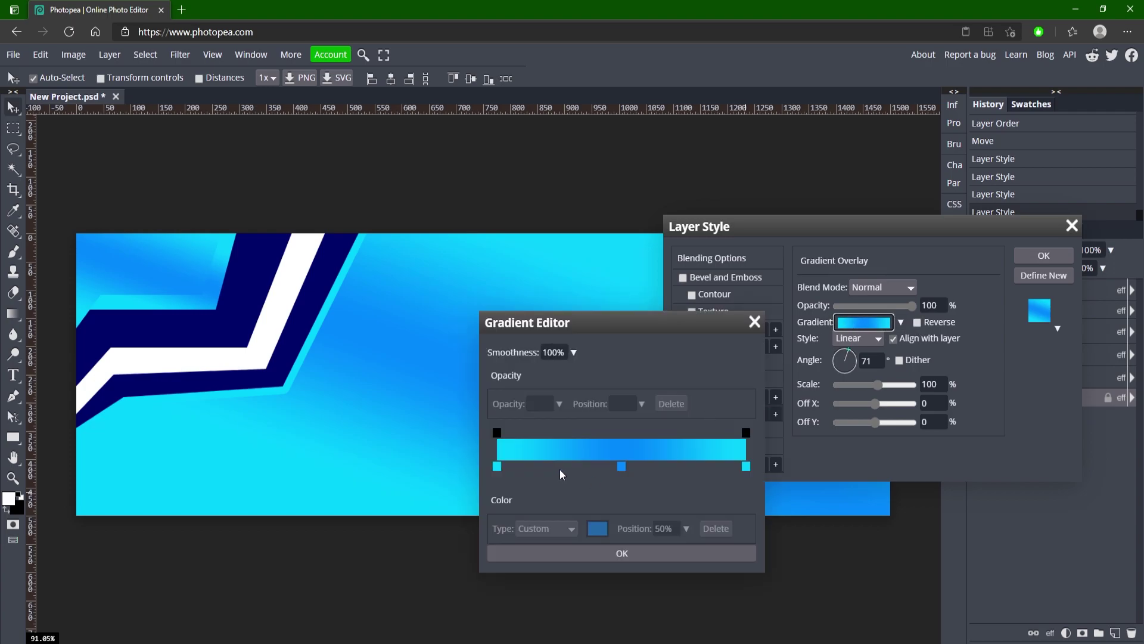
Step: Set the gradient stops to blue, cyan, blue from the canvas and apply at 84% scale
double_click(620, 468)
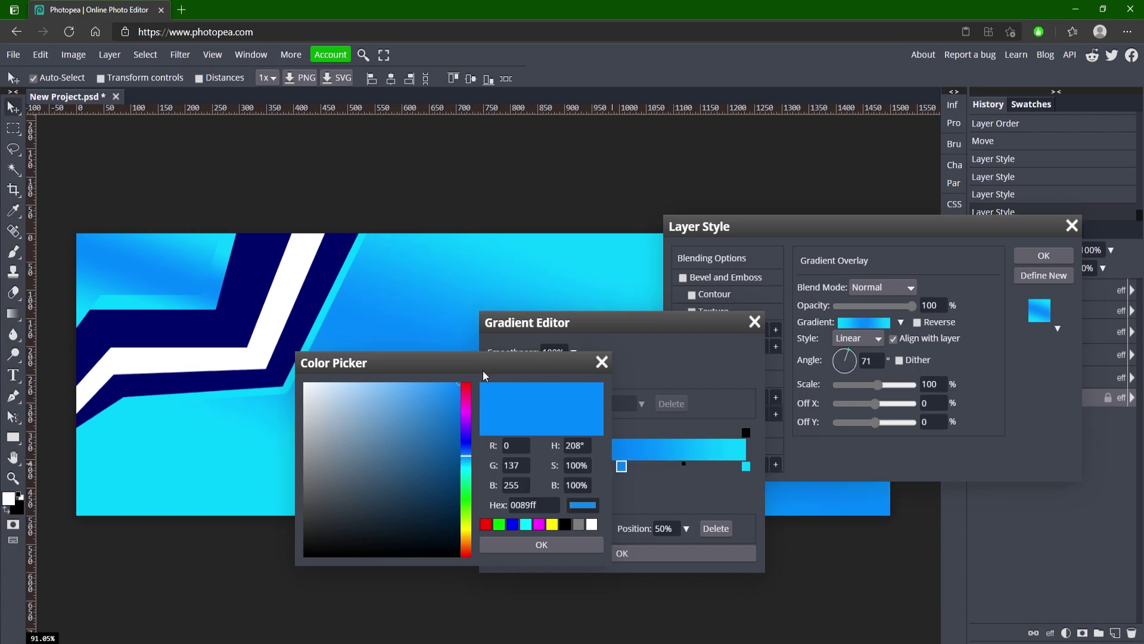
left_click(78, 314)
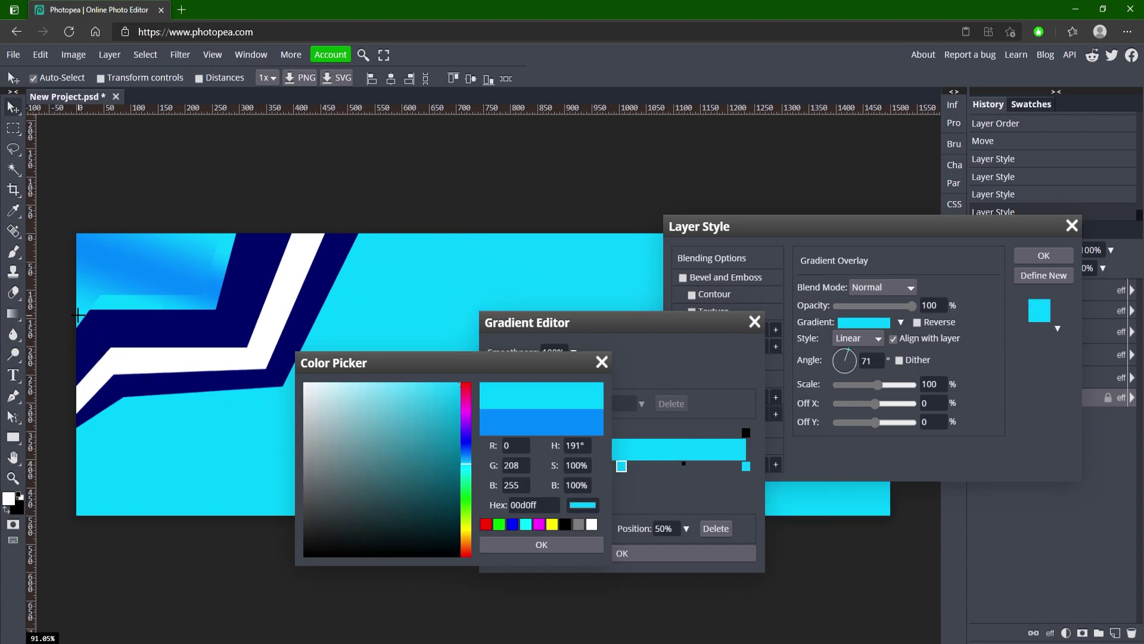
left_click(595, 541)
double_click(496, 466)
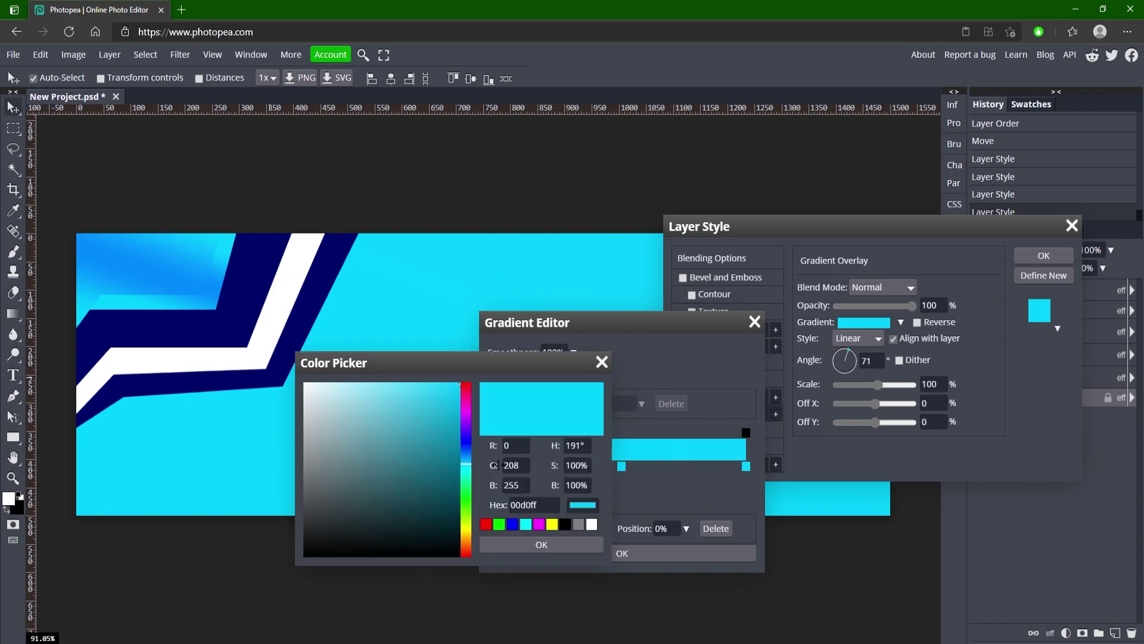
left_click(171, 279)
left_click(541, 544)
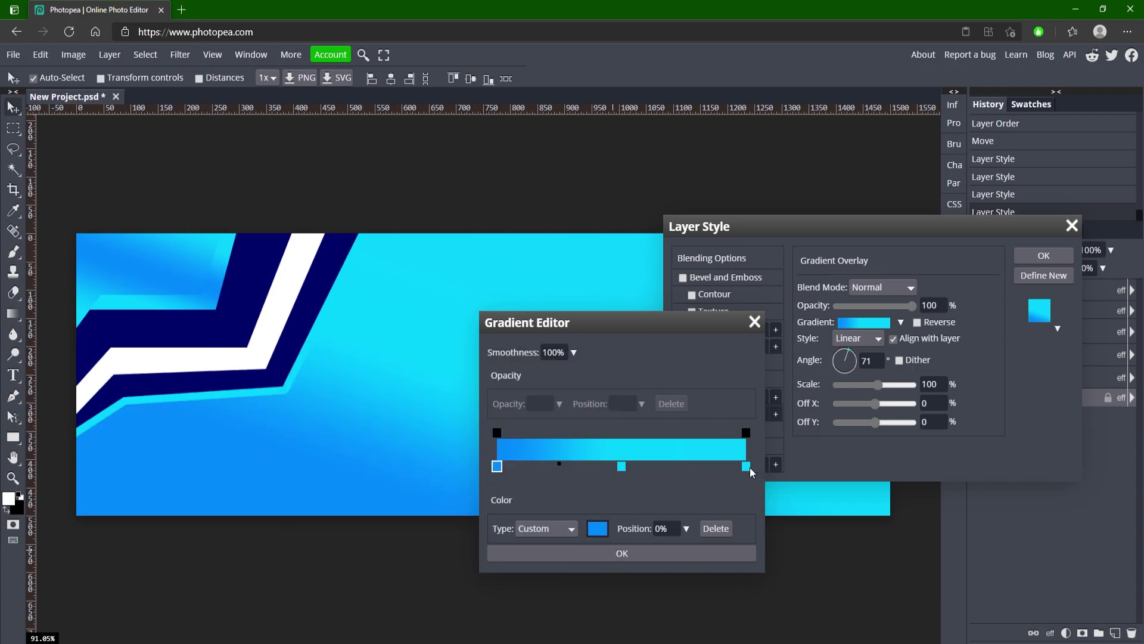
double_click(745, 466)
left_click(162, 277)
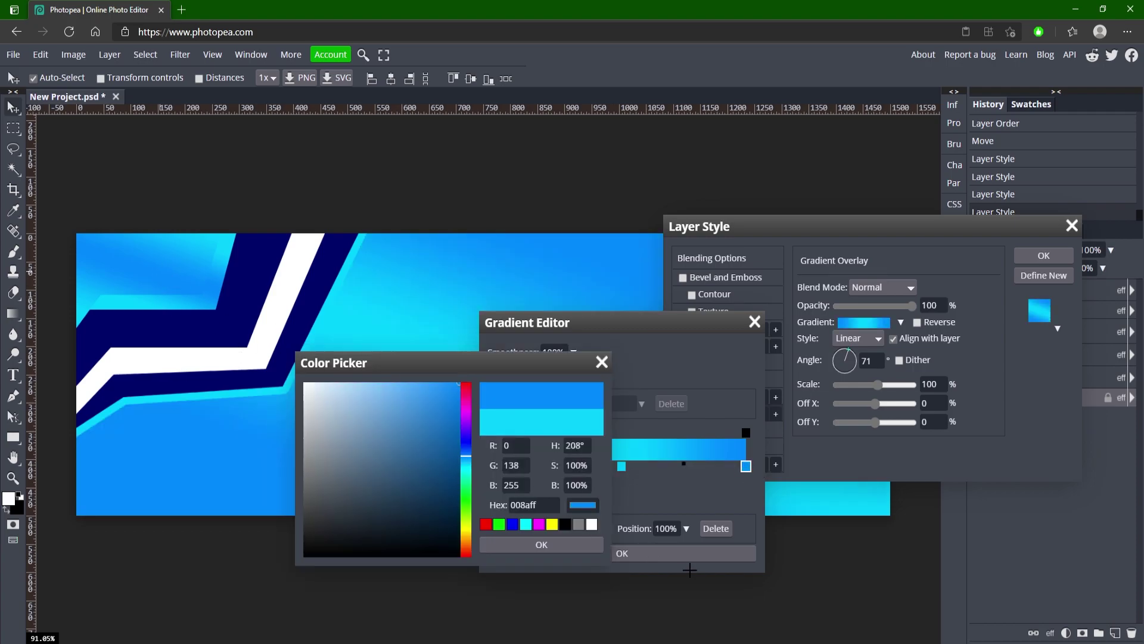
left_click(582, 545)
left_click(696, 547)
scroll(889, 381, "down", 4)
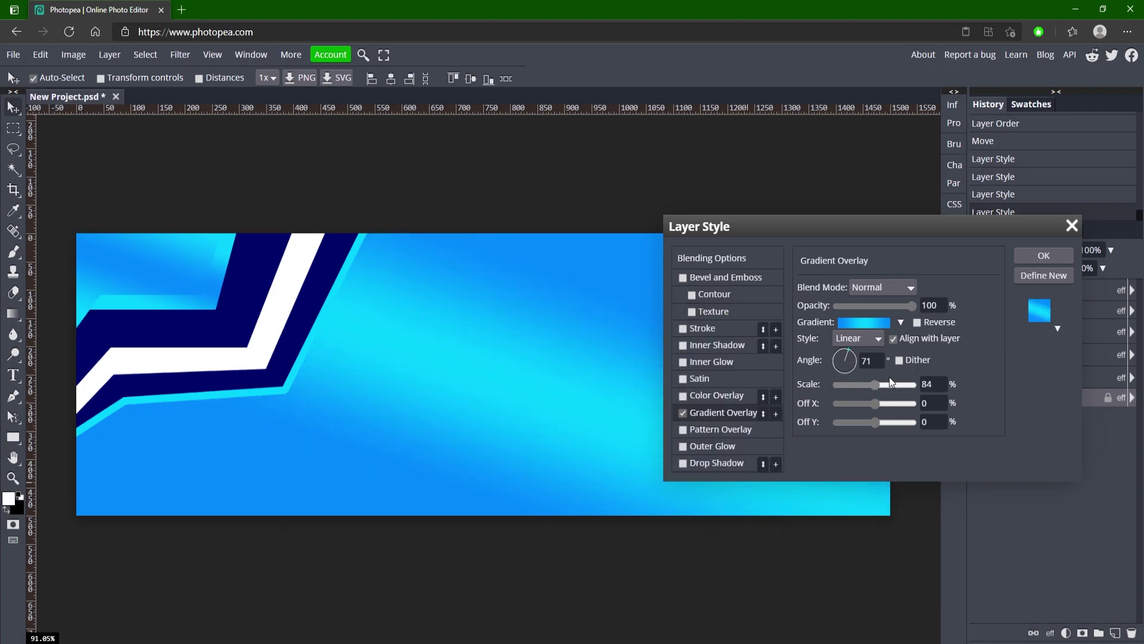
left_click(1021, 258)
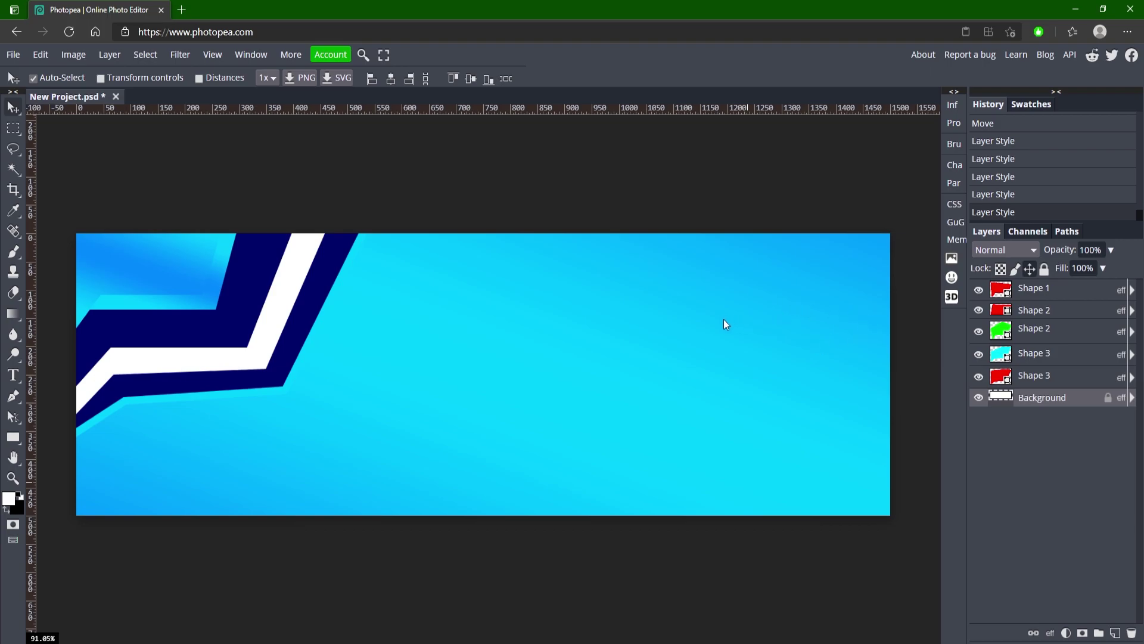
Step: Zoom in and nudge the white-and-navy Shape 3 stripe about 13 px right with Shift+Right
left_click(12, 478)
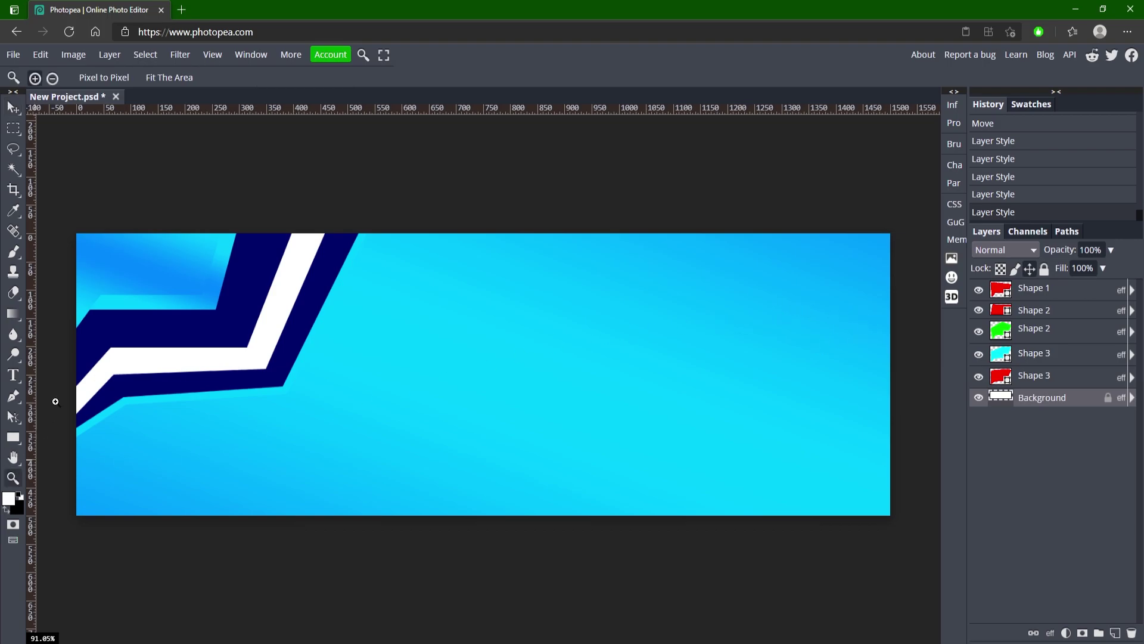
left_click(116, 289)
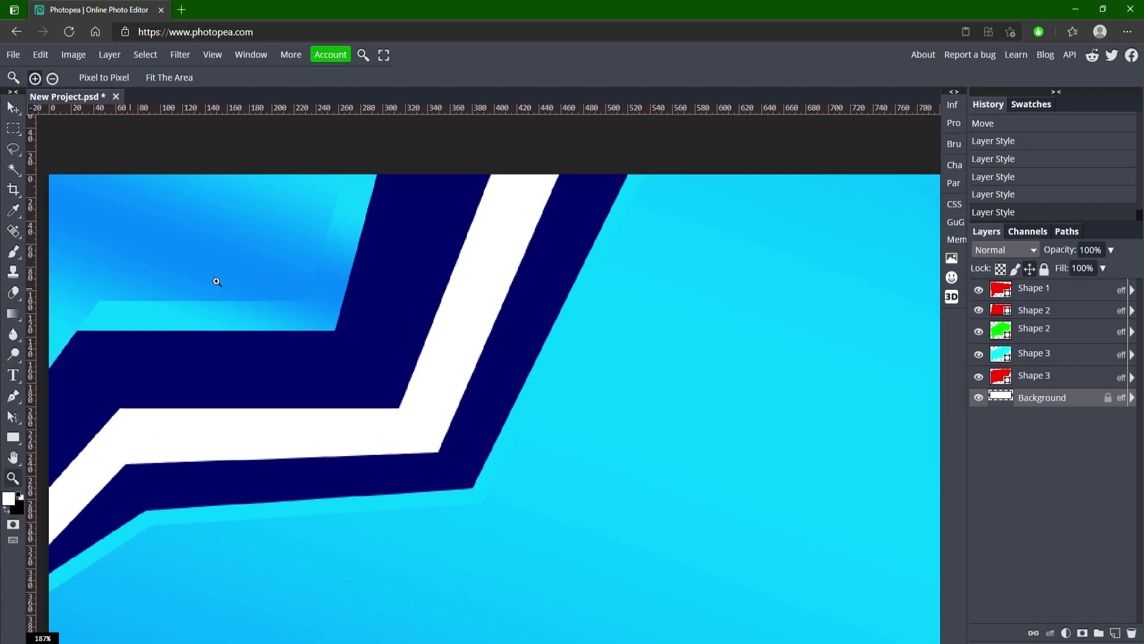
left_click(12, 107)
left_click(414, 365)
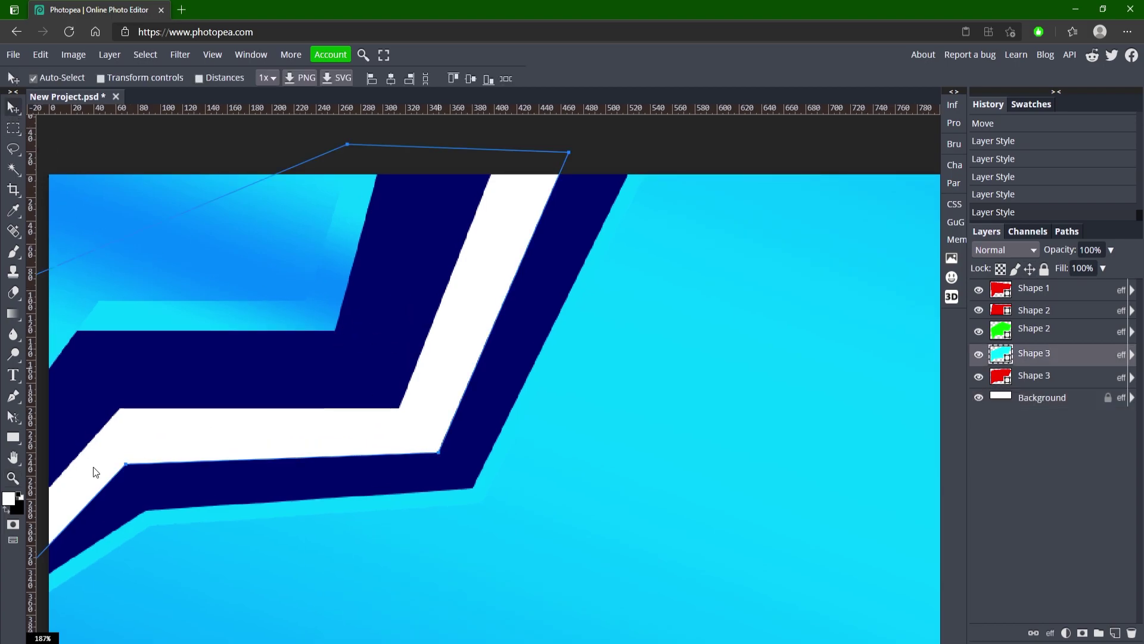
left_click(13, 478)
scroll(262, 450, "down", 3)
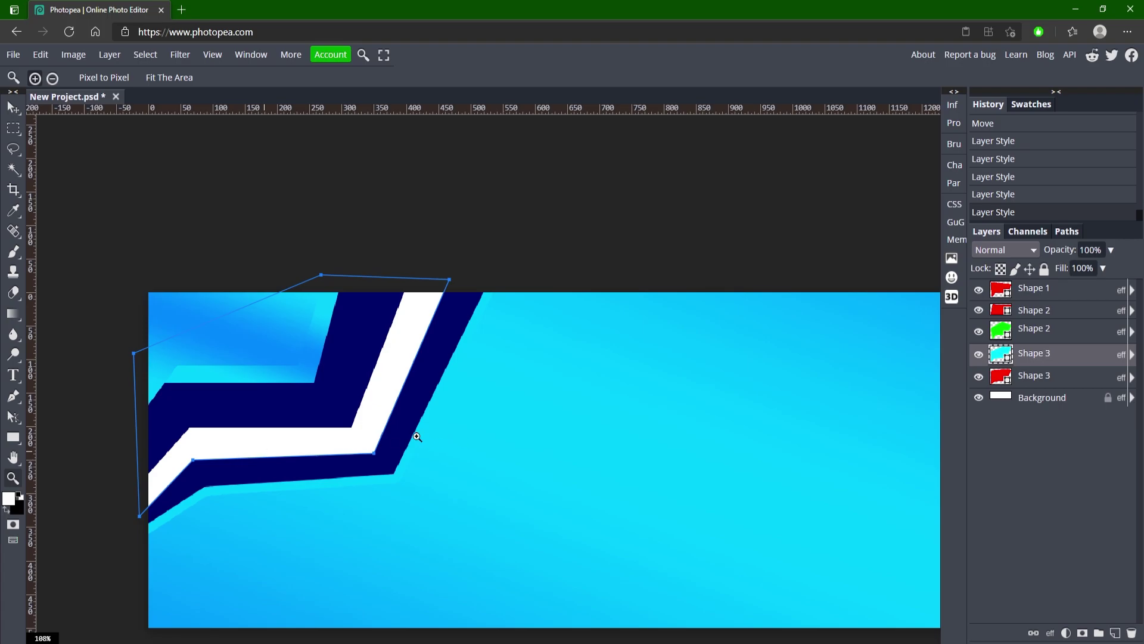
left_click(13, 107)
left_click(421, 394)
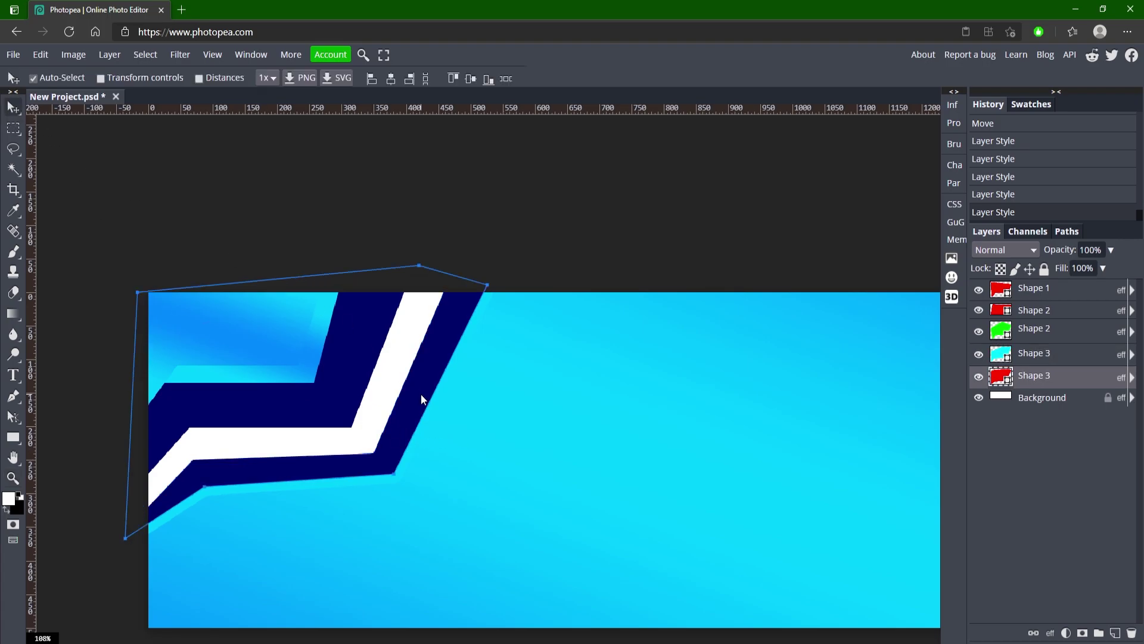
key("shift+Right")
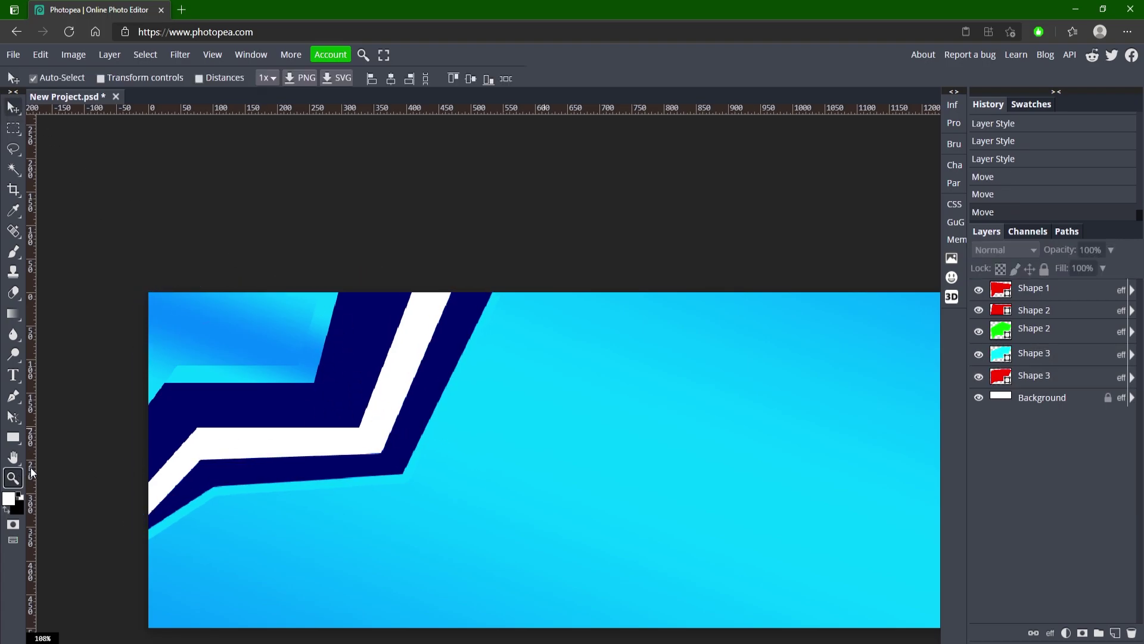
scroll(335, 416, "up", 3)
scroll(208, 405, "up", 1)
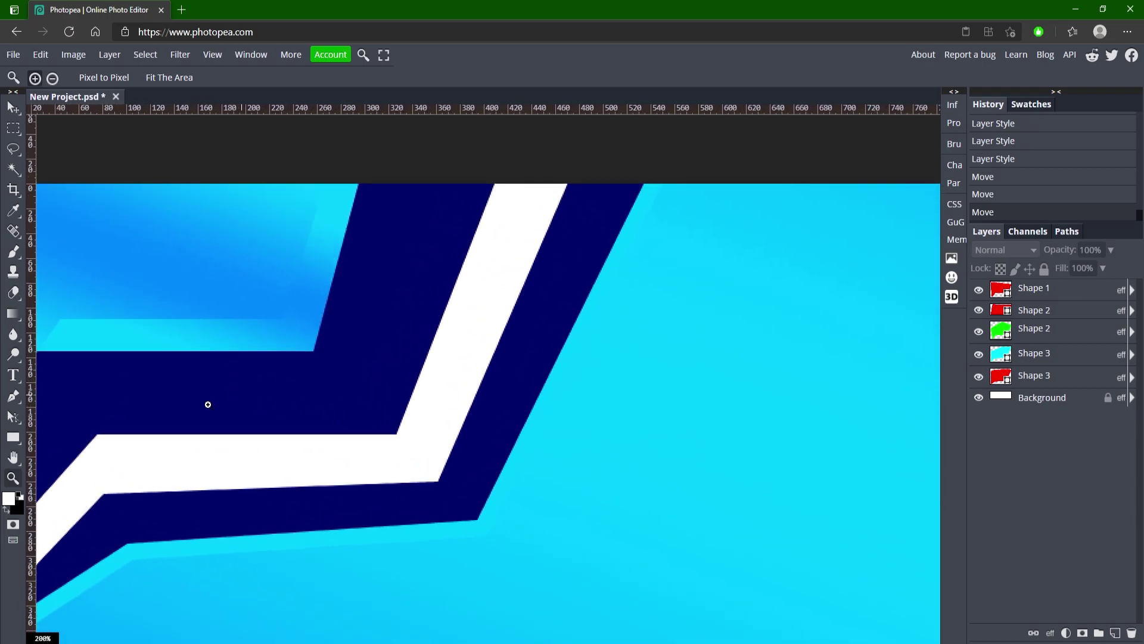
Step: Draw a four-point red parallelogram with the Pen tool inside the navy band
left_click(12, 395)
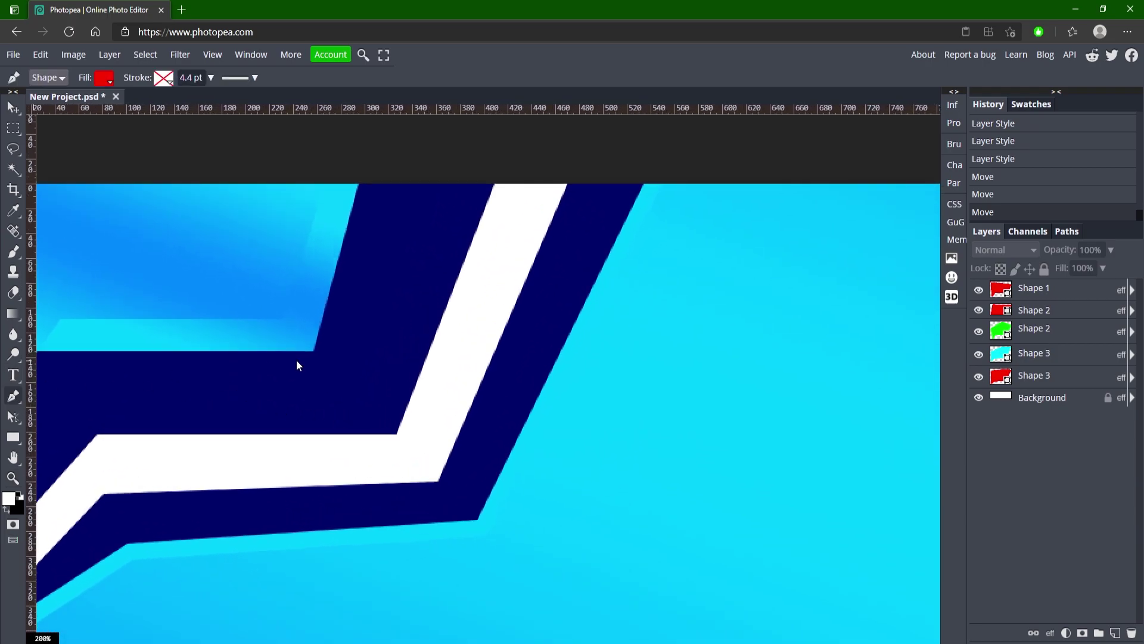
left_click(350, 310)
left_click(426, 310)
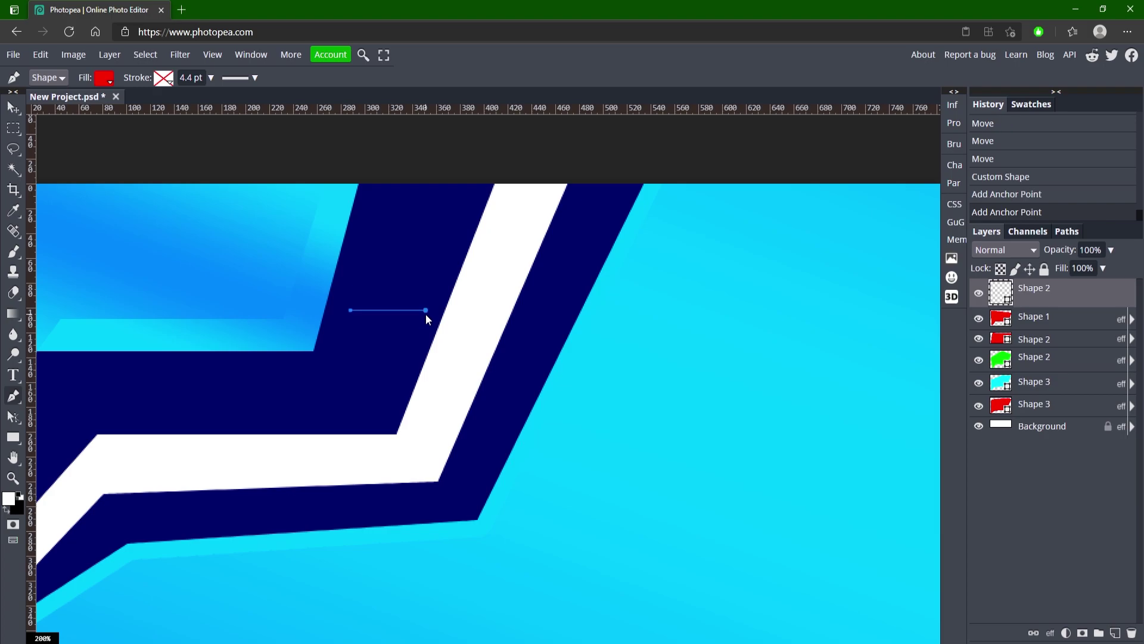
left_click(390, 397)
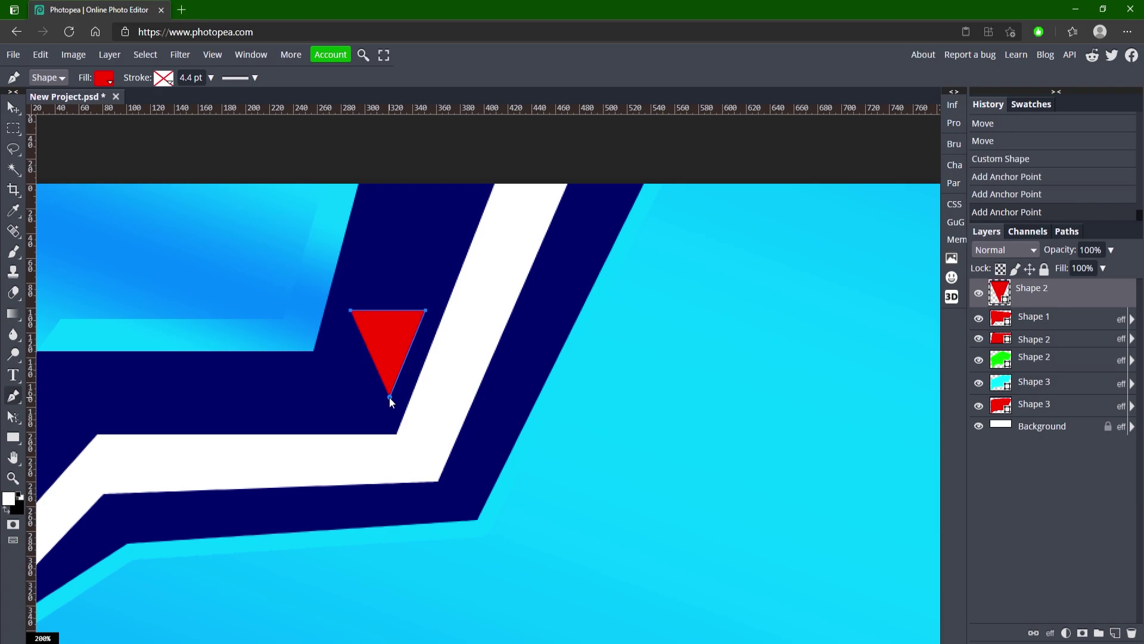
left_click(311, 397)
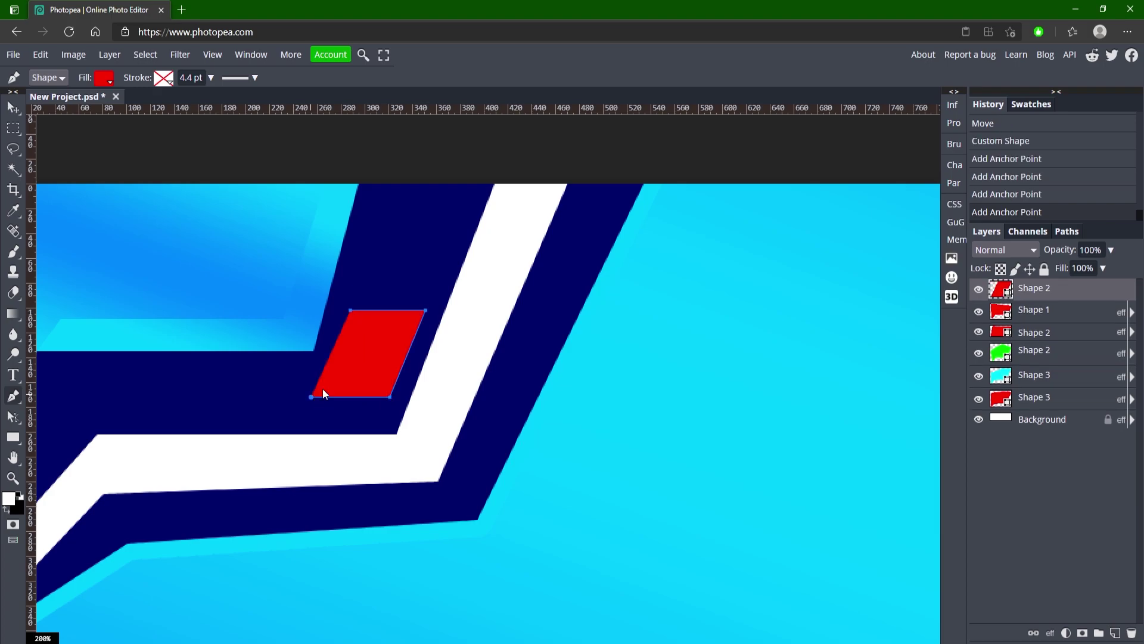
Step: Nudge the red parallelogram down and left with the arrow keys, then zoom out
left_click(13, 108)
key("Down")
key("Down")
key("Down")
key("Down")
key("Down")
key("Down")
key("Down")
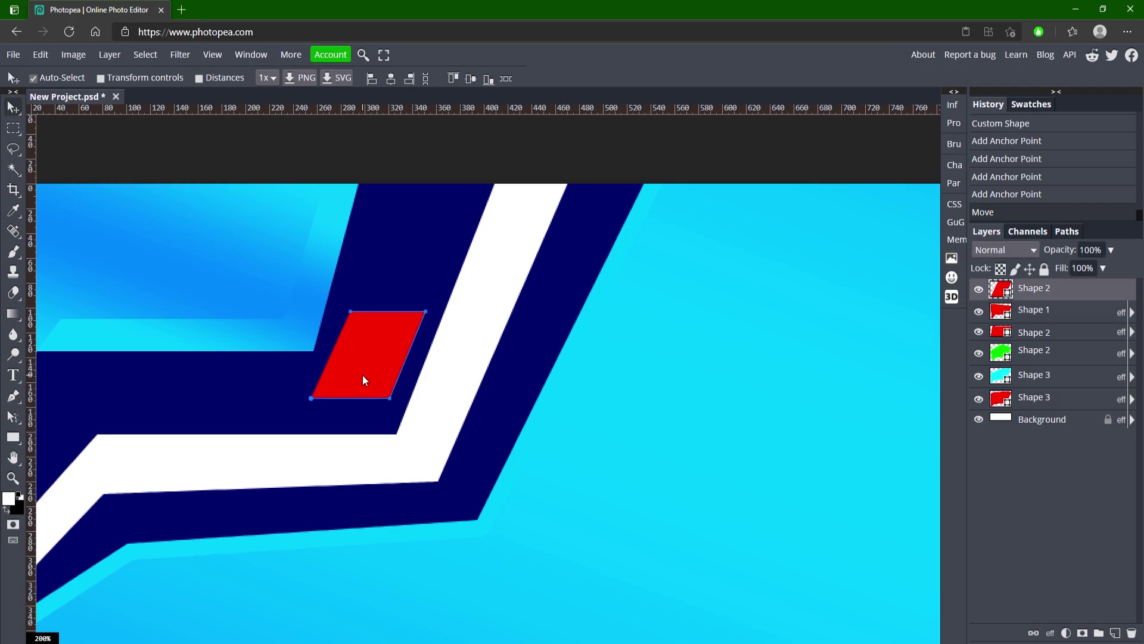
key("Left")
key("Left")
key("Left")
key("Down")
key("Down")
key("Down")
key("Down")
key("Down")
key("Down")
key("Down")
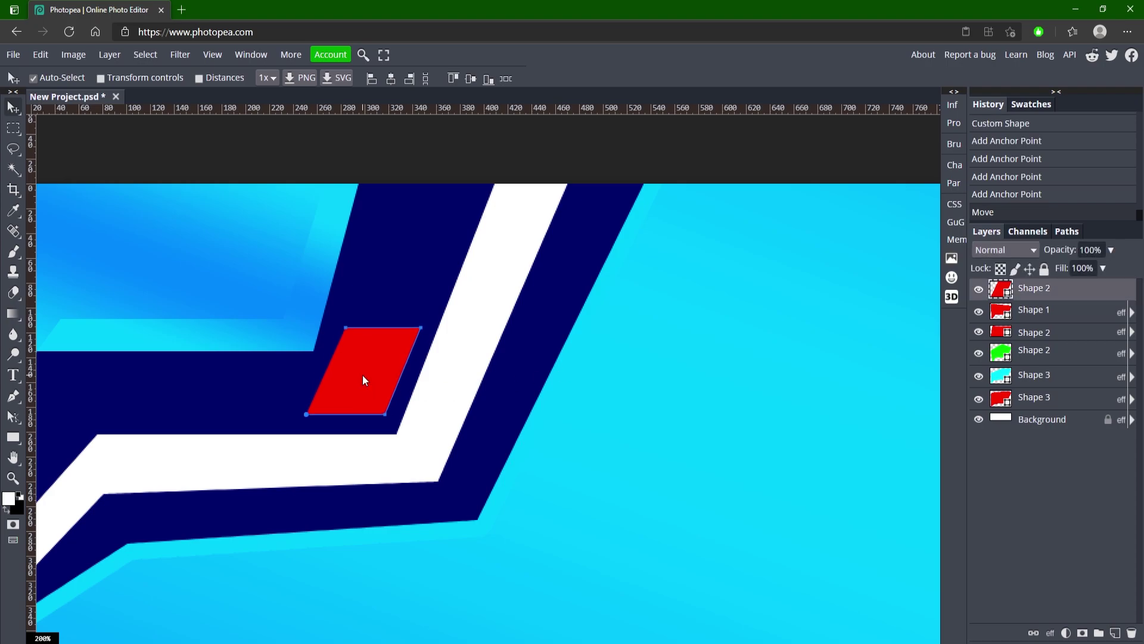
key("Left")
key("Left")
key("Left")
key("Down")
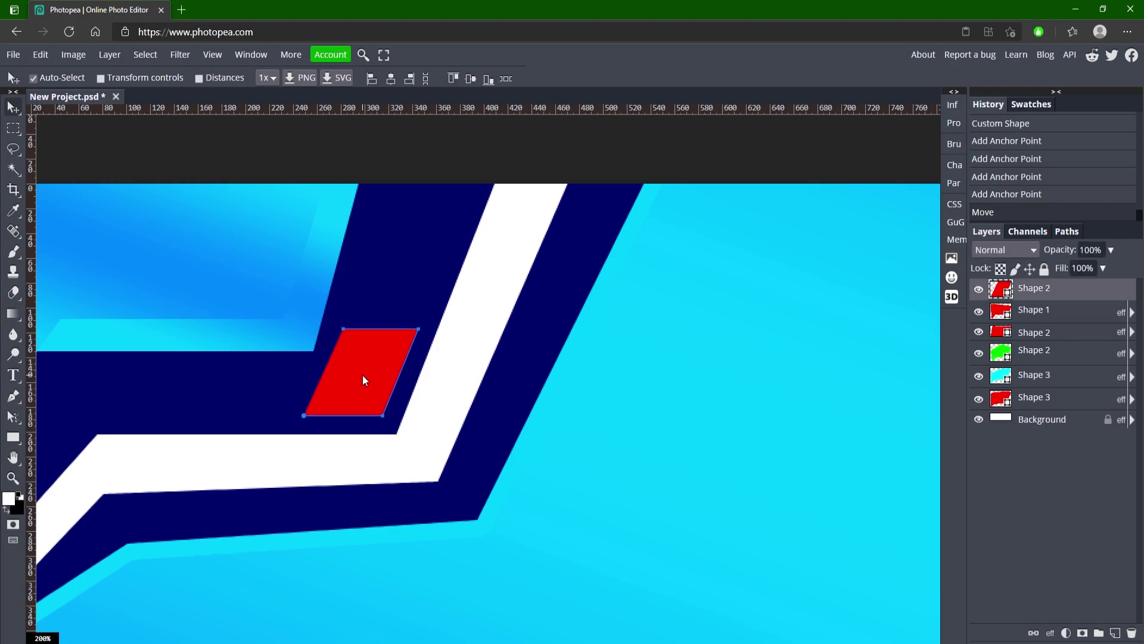
left_click(611, 423)
left_click(13, 477)
scroll(228, 437, "down", 1)
scroll(228, 437, "down", 4)
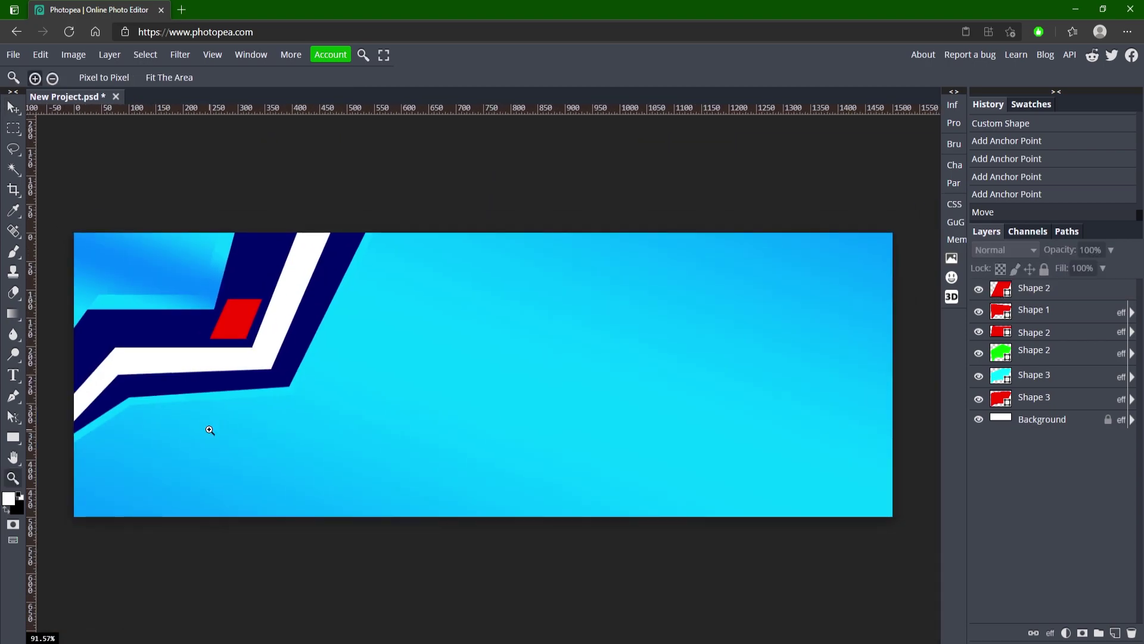
scroll(621, 359, "up", 2)
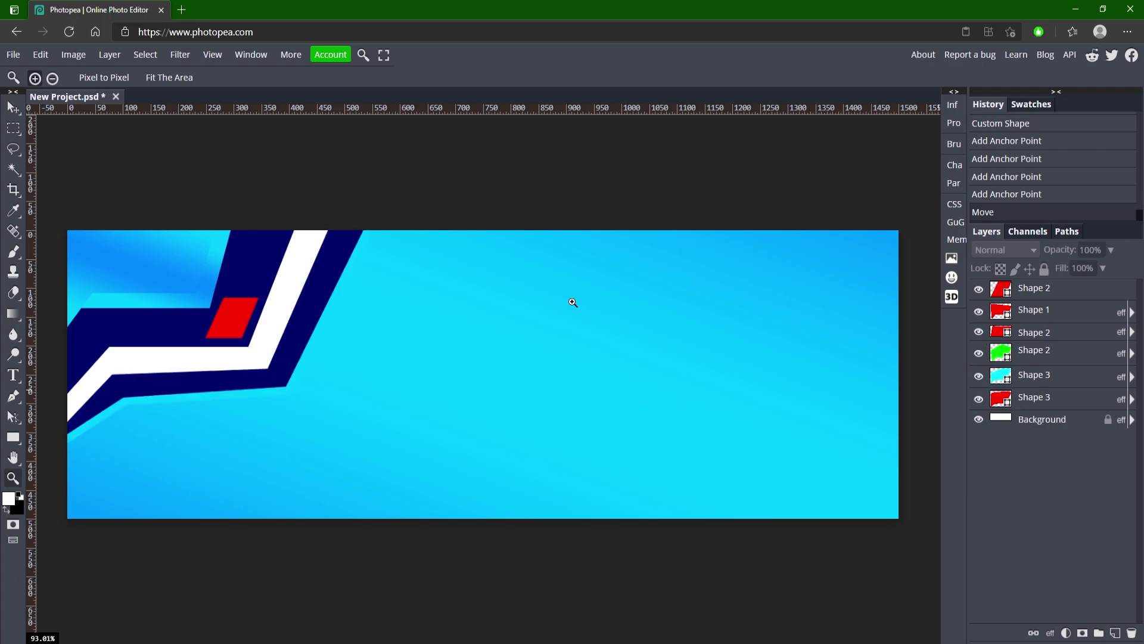
Step: Add a Gradient Overlay effect to the red parallelogram's layer
left_click(11, 108)
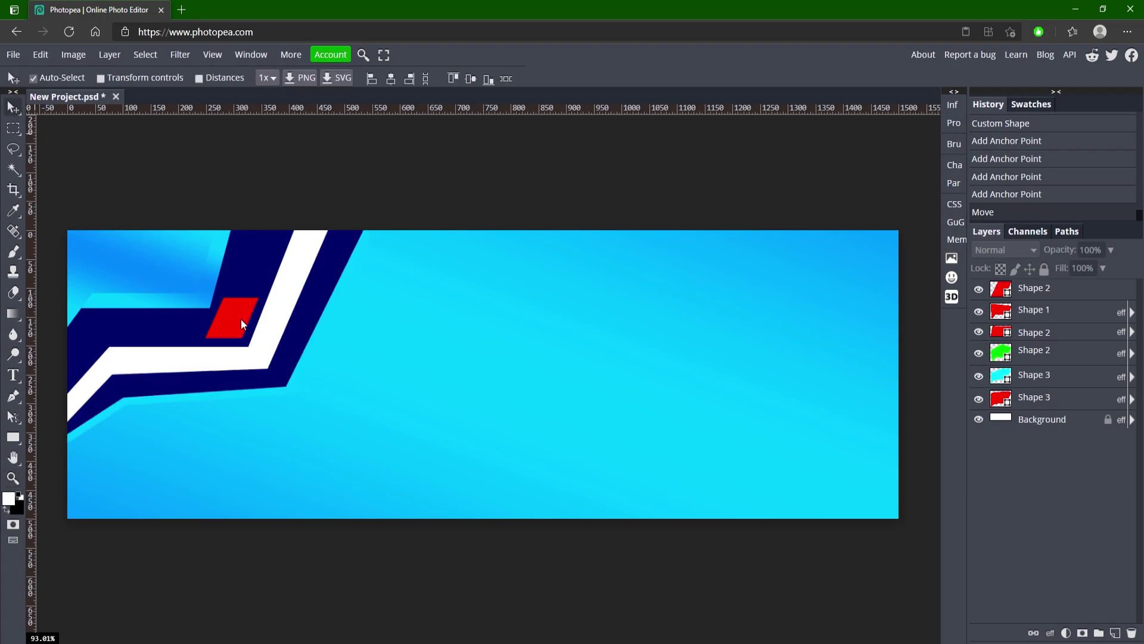
left_click(241, 319)
double_click(1071, 289)
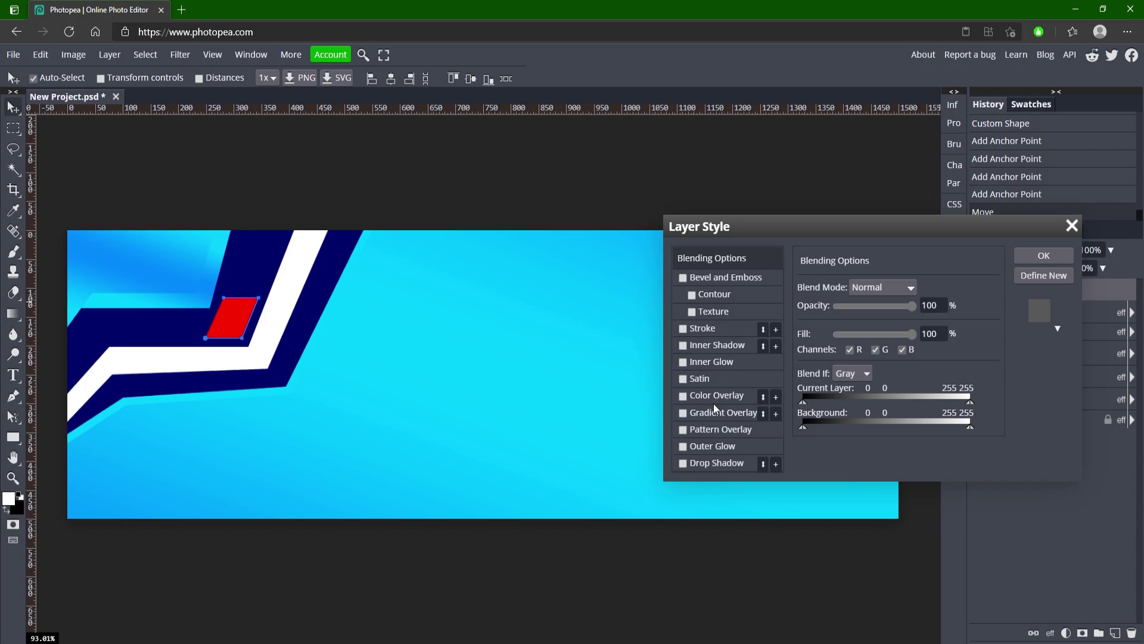
left_click(693, 413)
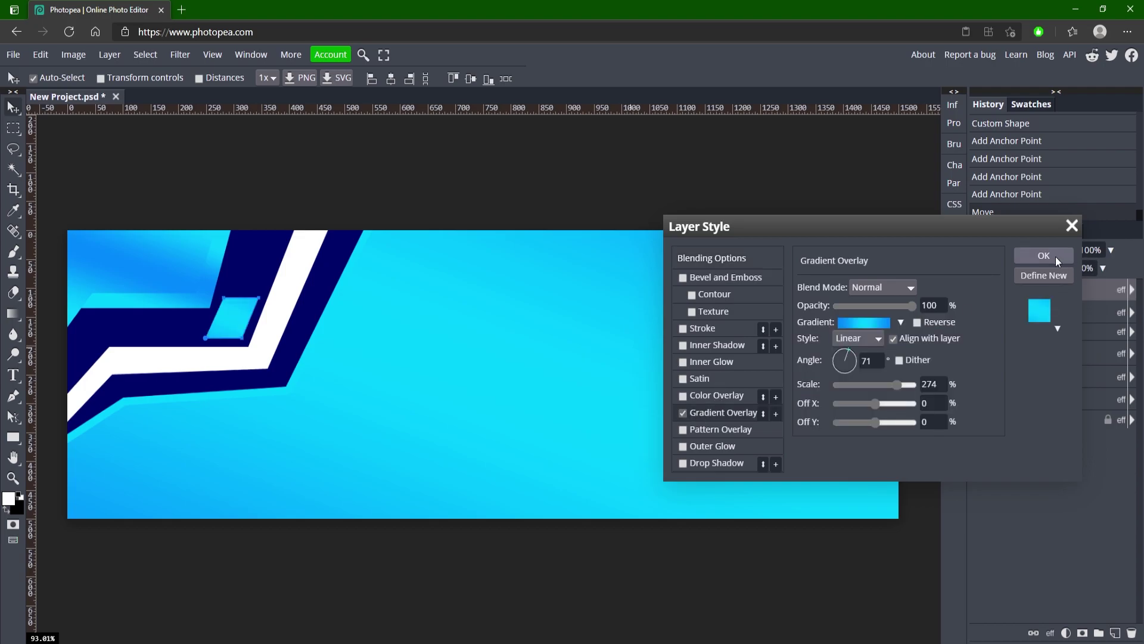
Step: Set the overlay's gradient stops to cyan, blue and cyan sampled from the canvas
left_click(857, 327)
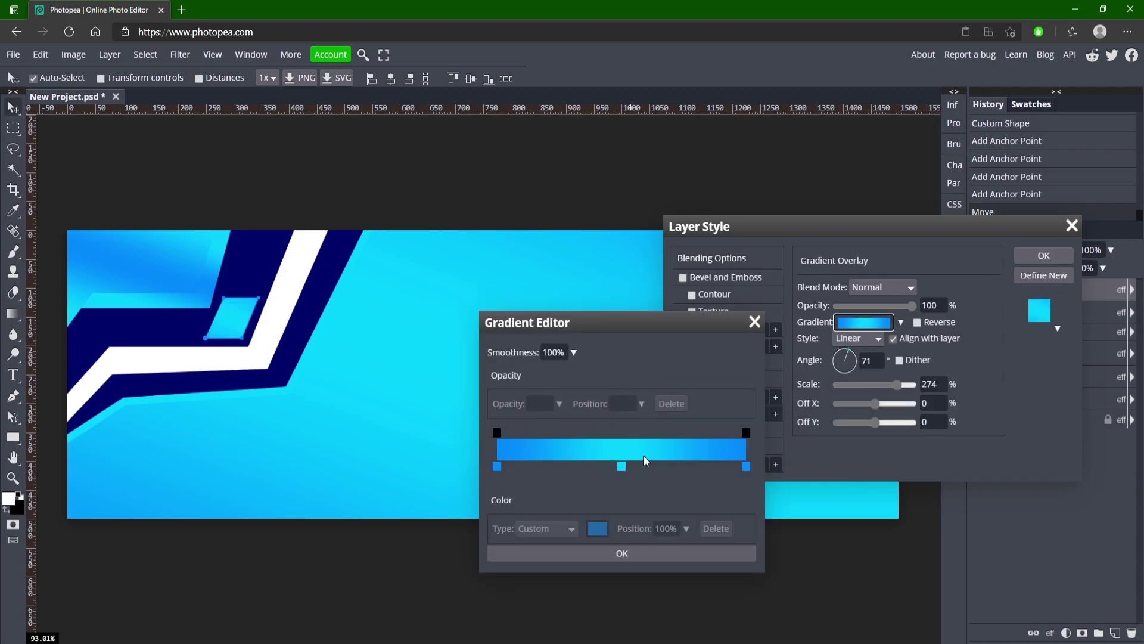
left_click(622, 465)
left_click(595, 529)
left_click(110, 257)
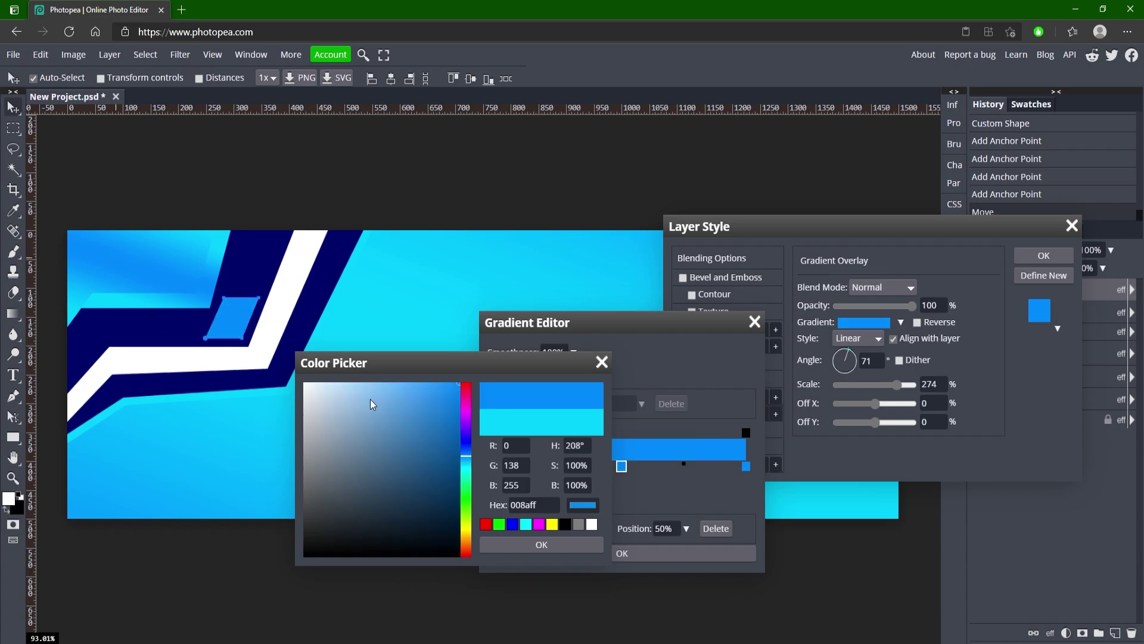
left_click(589, 545)
left_click(497, 466)
left_click(597, 528)
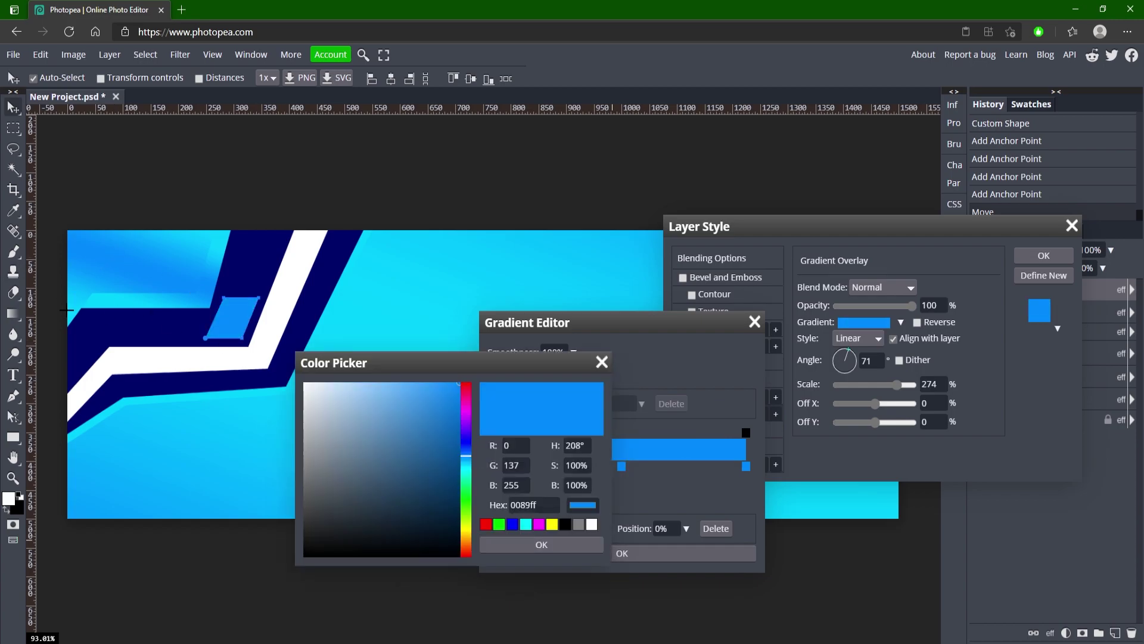
left_click(268, 417)
left_click(384, 546)
double_click(745, 467)
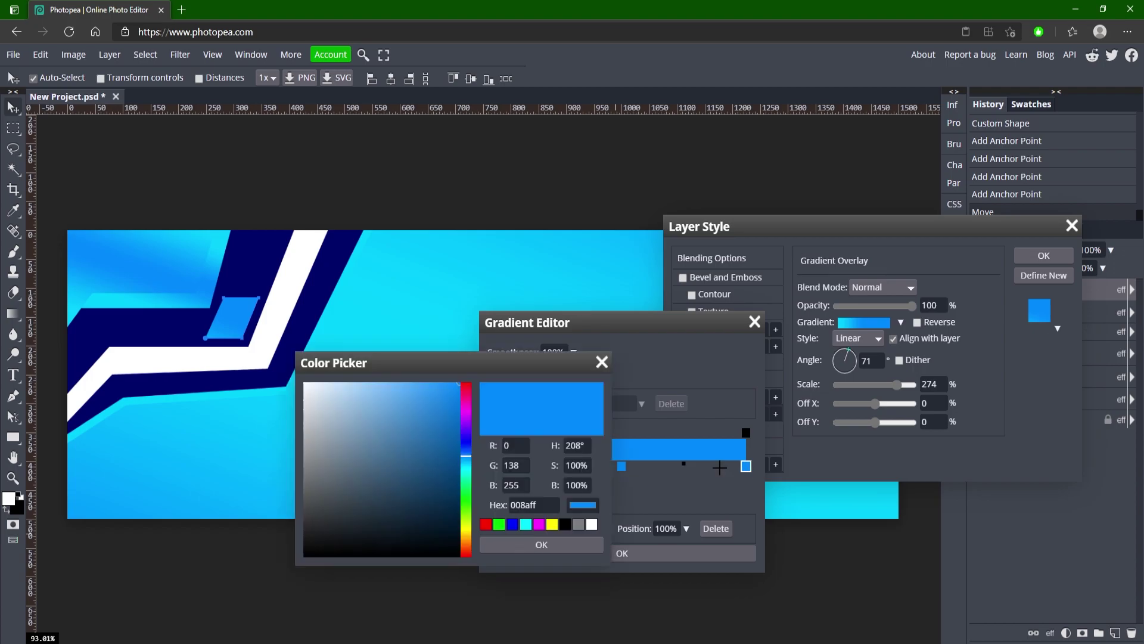
left_click(73, 310)
left_click(559, 546)
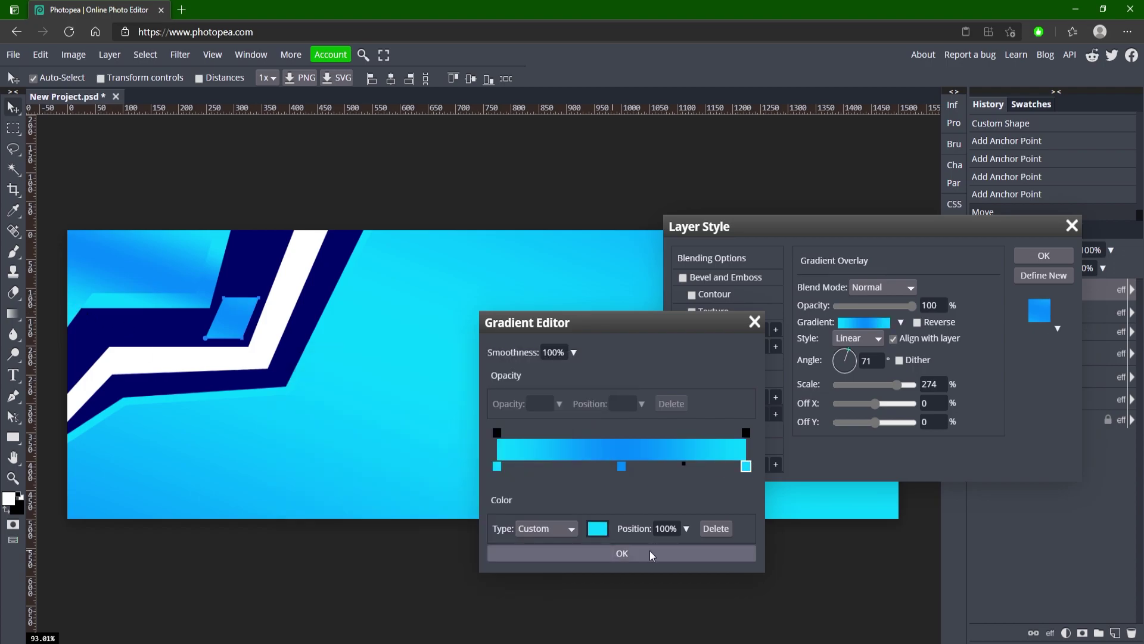
left_click(650, 552)
Step: Reduce the gradient scale to about 102% and lighten the middle stop to 38a3ff
mouse_move(888, 386)
left_mouse_down()
mouse_move(860, 388)
mouse_move(877, 384)
left_mouse_up()
left_click(874, 324)
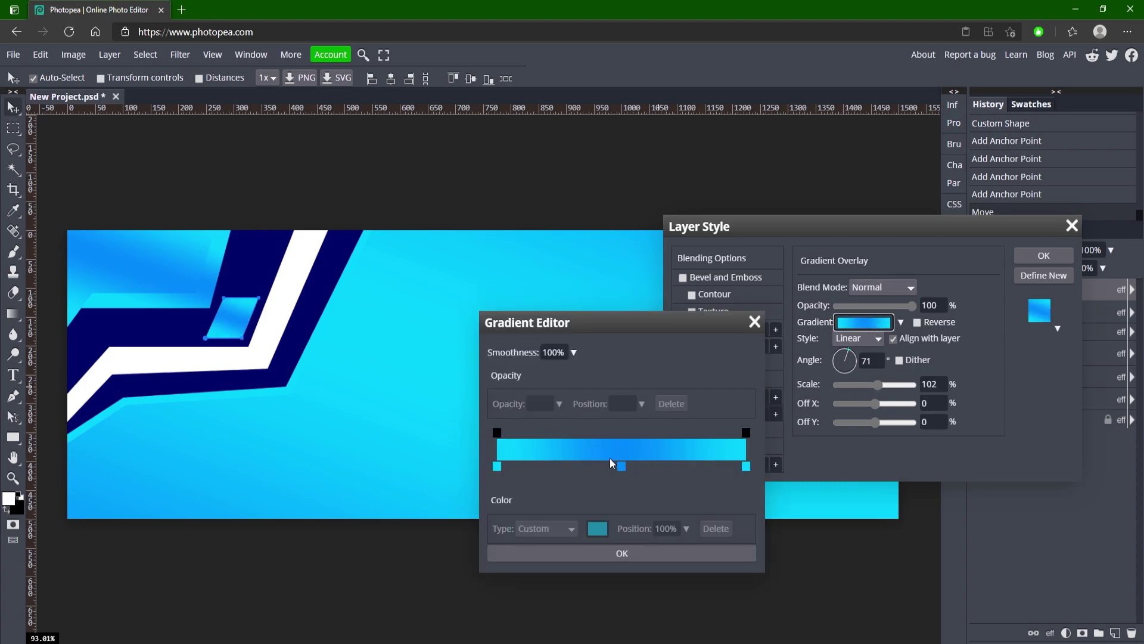
left_click(620, 466)
left_click(596, 528)
left_click_drag(431, 384, 427, 374)
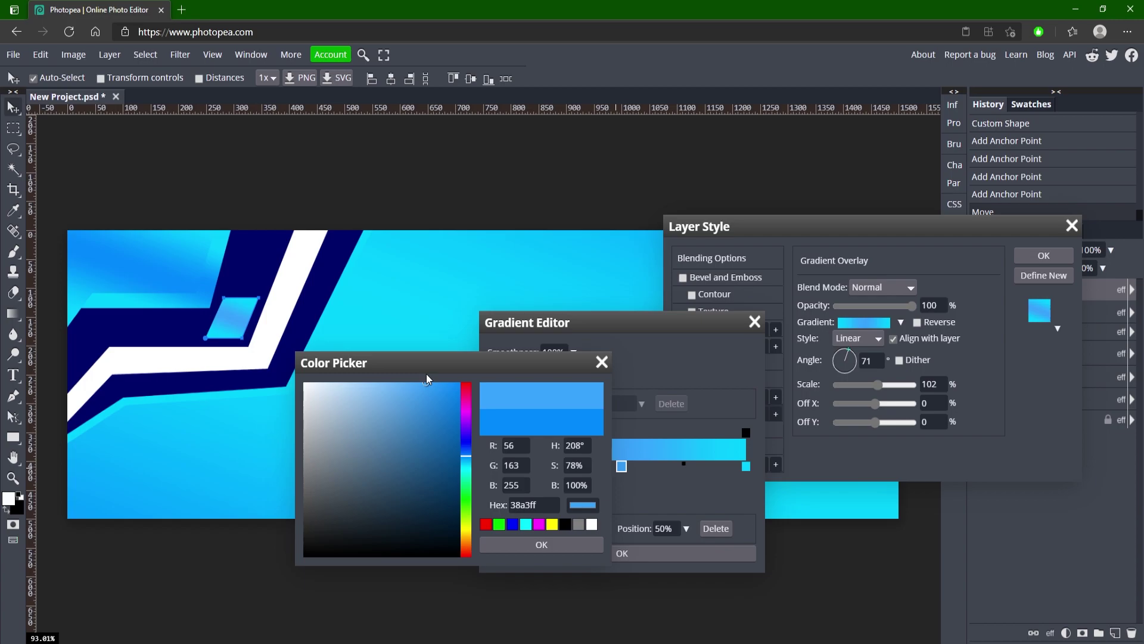
left_click(598, 545)
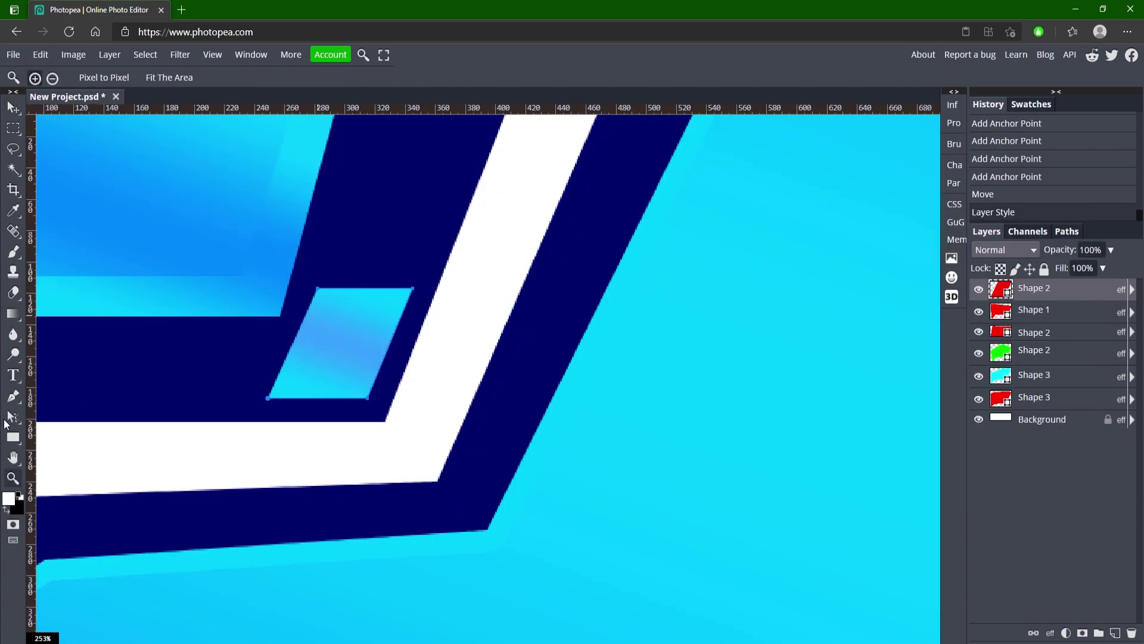
Step: Pick the green shape's layer so the new Pen shape uses green fill
left_click(13, 395)
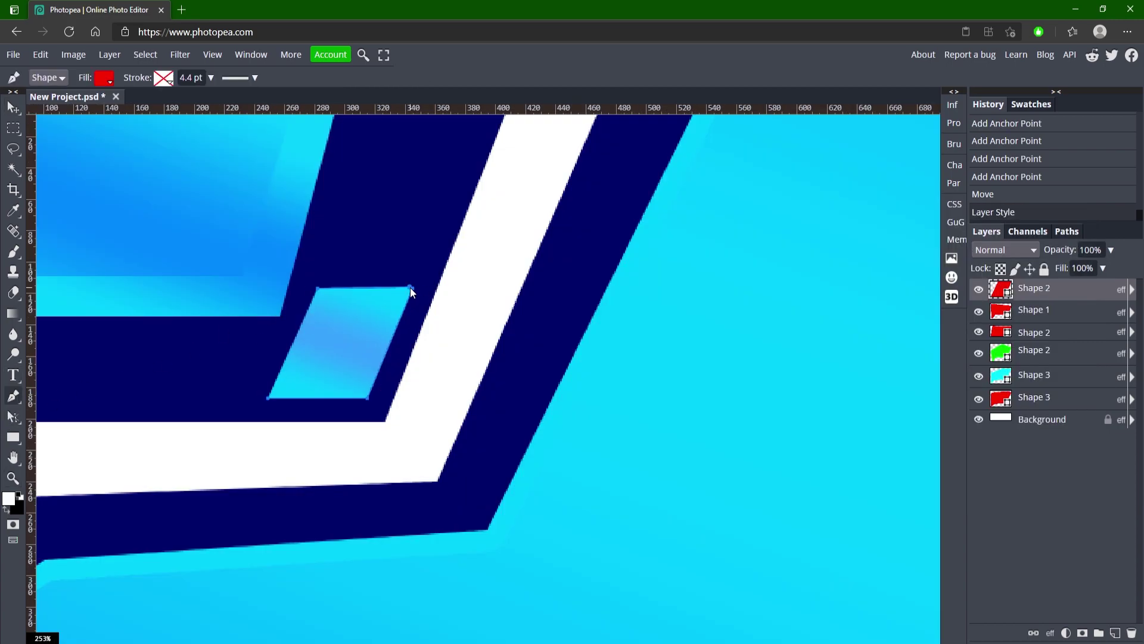
left_click(410, 287)
key("ctrl+z")
left_click(10, 112)
left_click(319, 227)
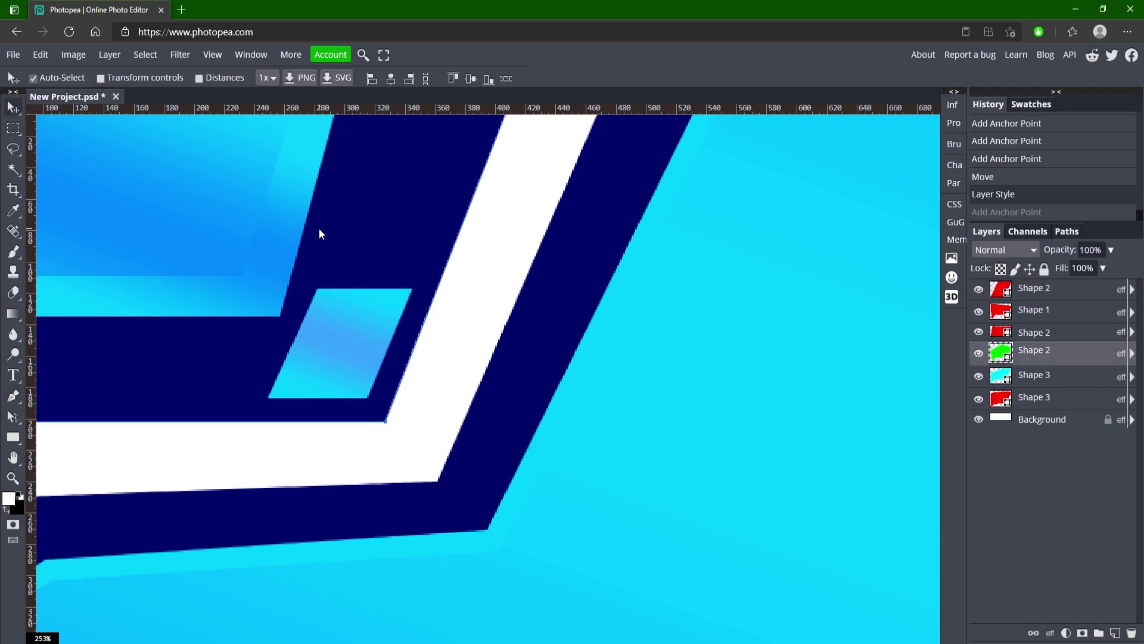
left_click(13, 396)
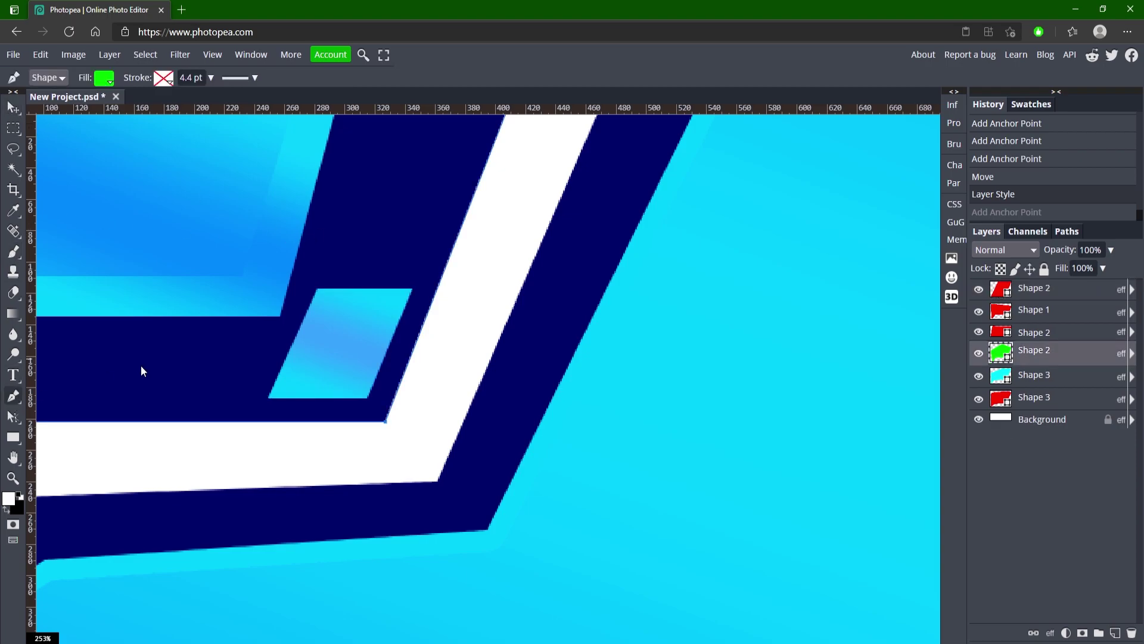
Step: Start the green strip at the parallelogram's top-right corner and run it down the right edge
left_click(413, 287)
key("ctrl+z")
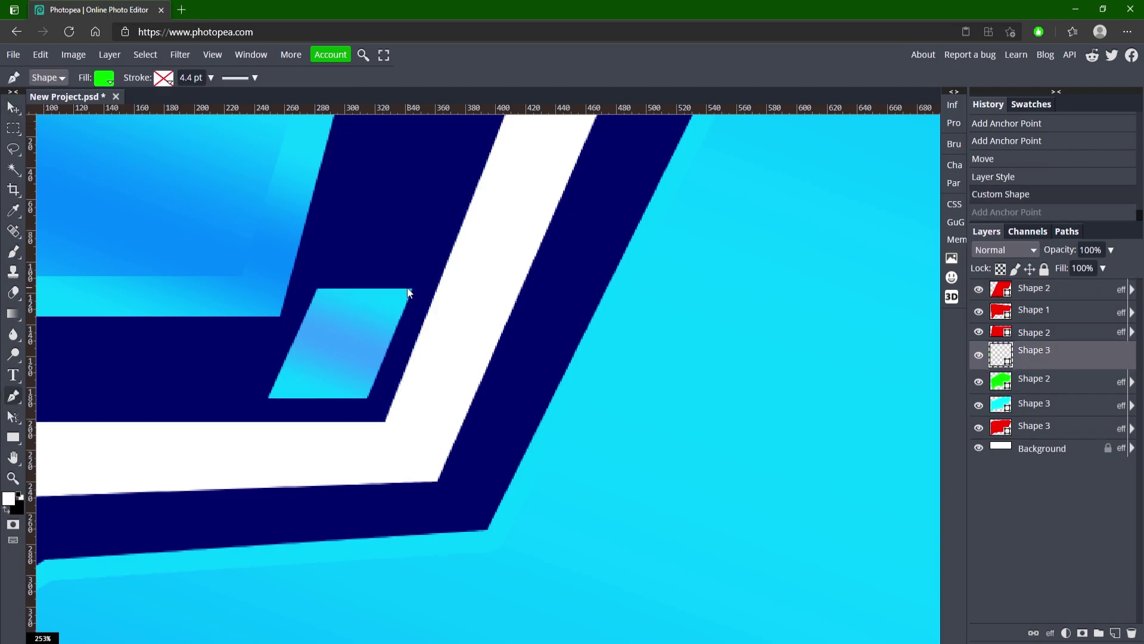
left_click(407, 288)
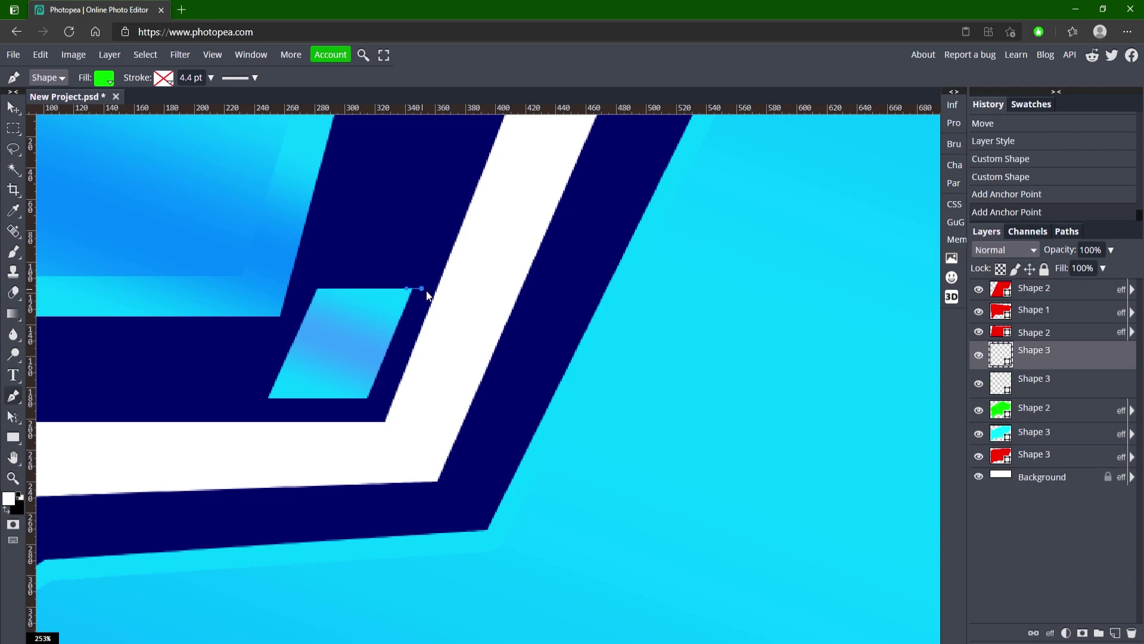
left_click(425, 288)
left_click(376, 412, "shift")
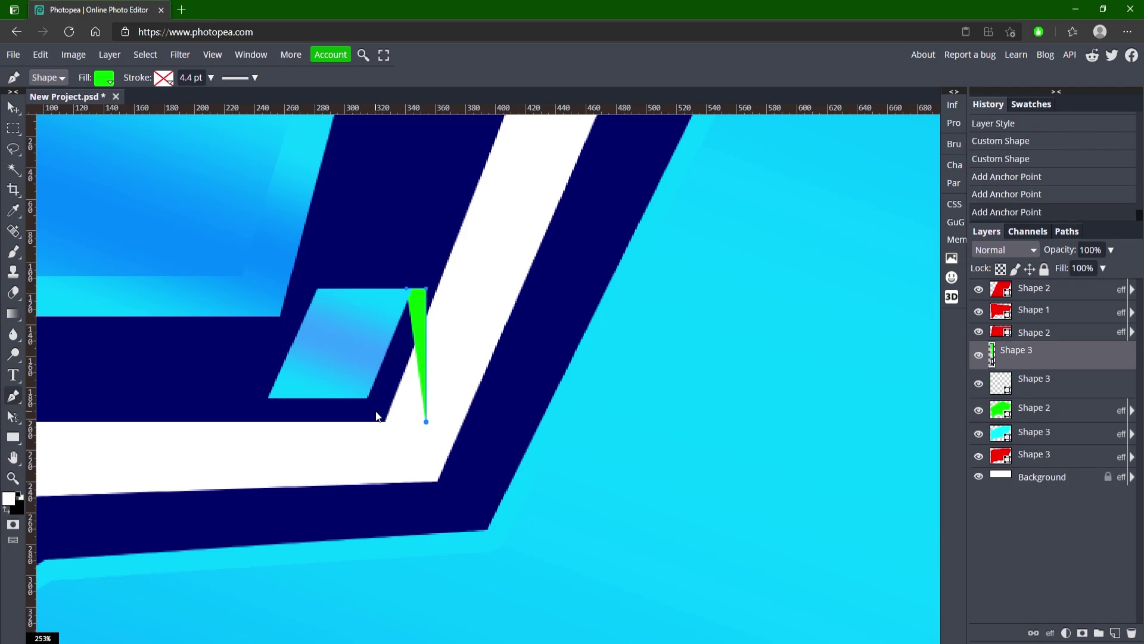
key("ctrl+z")
left_click(375, 408)
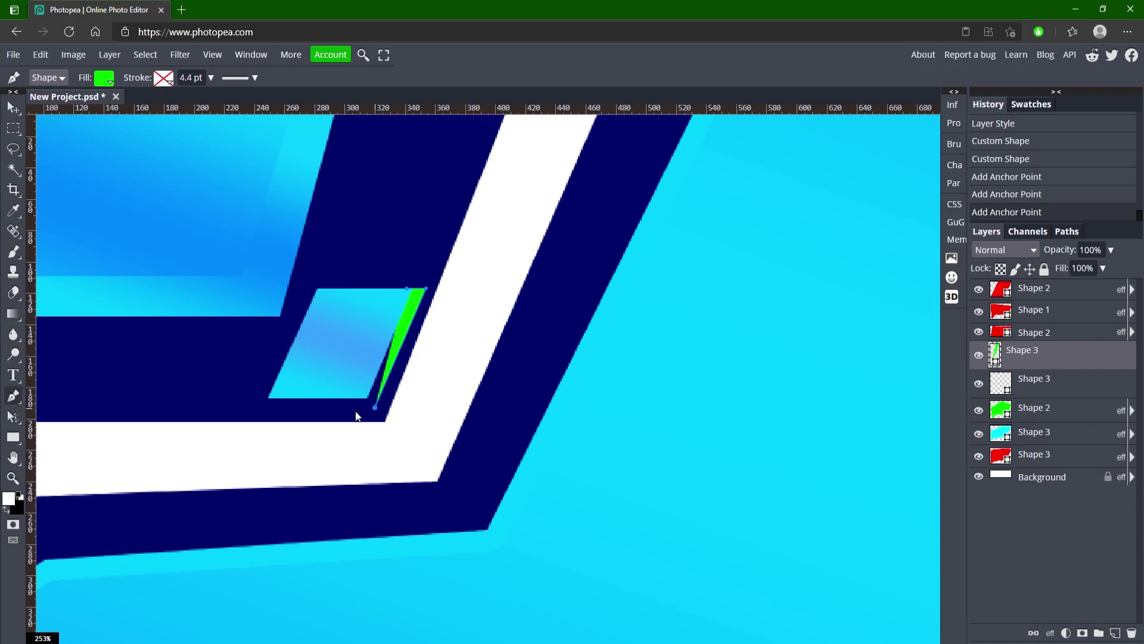
Step: Extend the strip along the bottom edge and close it at the inner corner
left_click(265, 408)
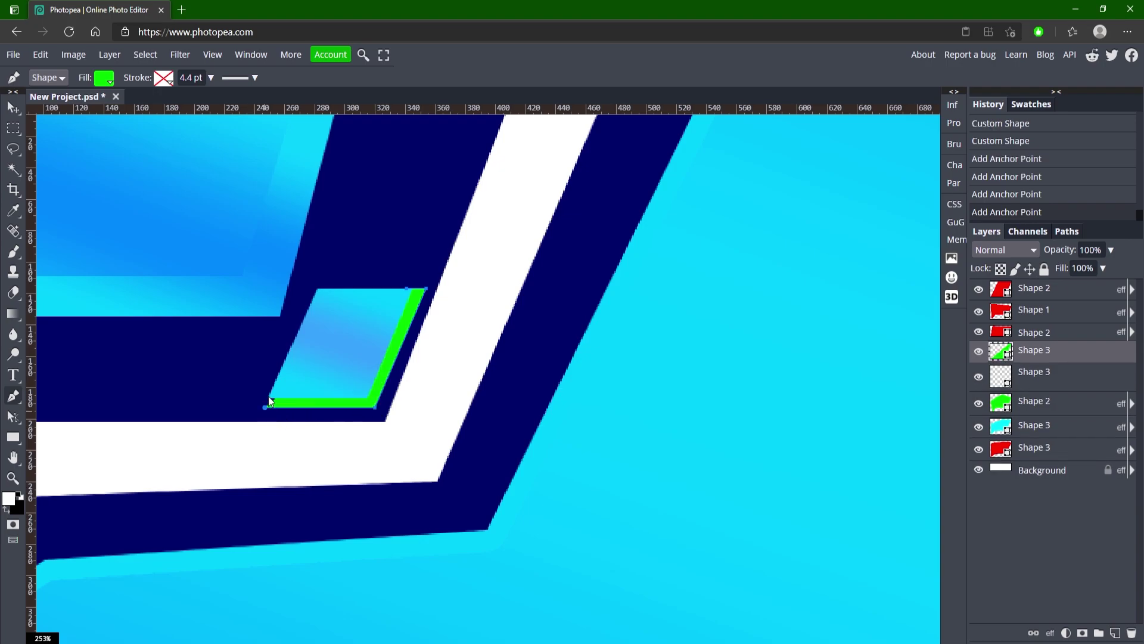
key("ctrl+z")
left_click(263, 407)
left_click(269, 396)
left_click(12, 107)
left_click(606, 332)
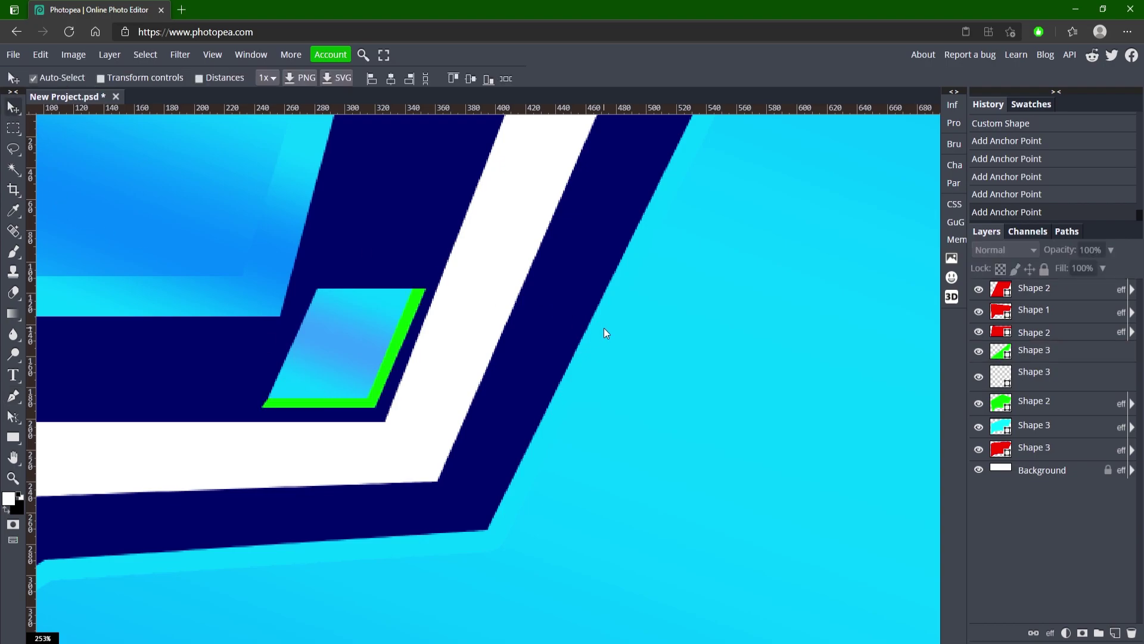
Step: Recolour the strip's Gradient Overlay stops with sampled cyan and blue and apply it
left_click(388, 373)
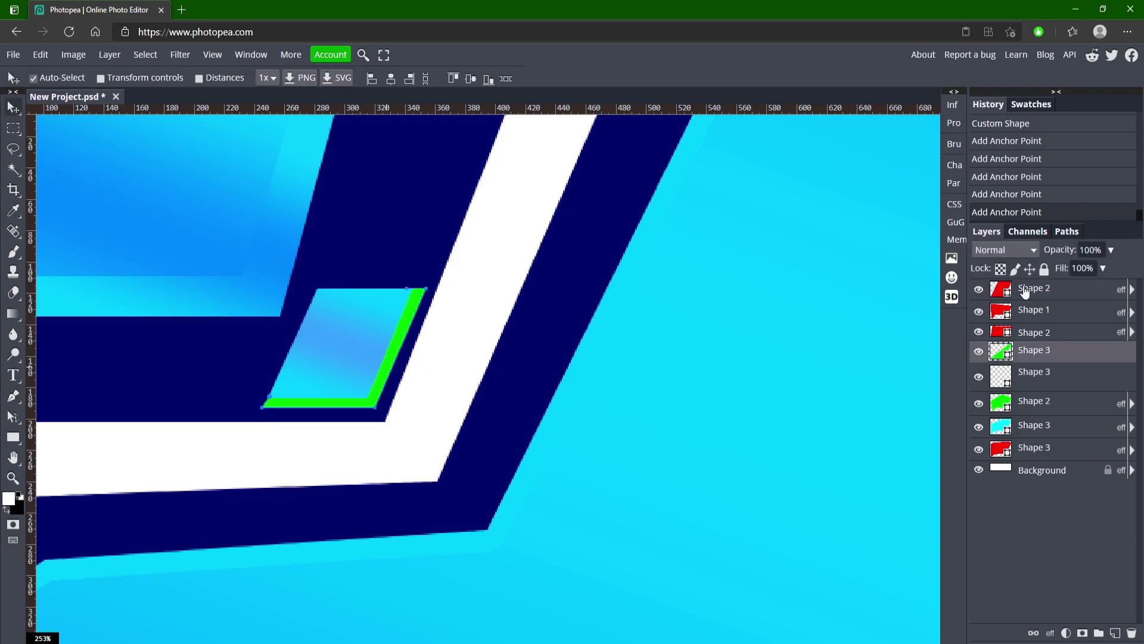
double_click(1078, 352)
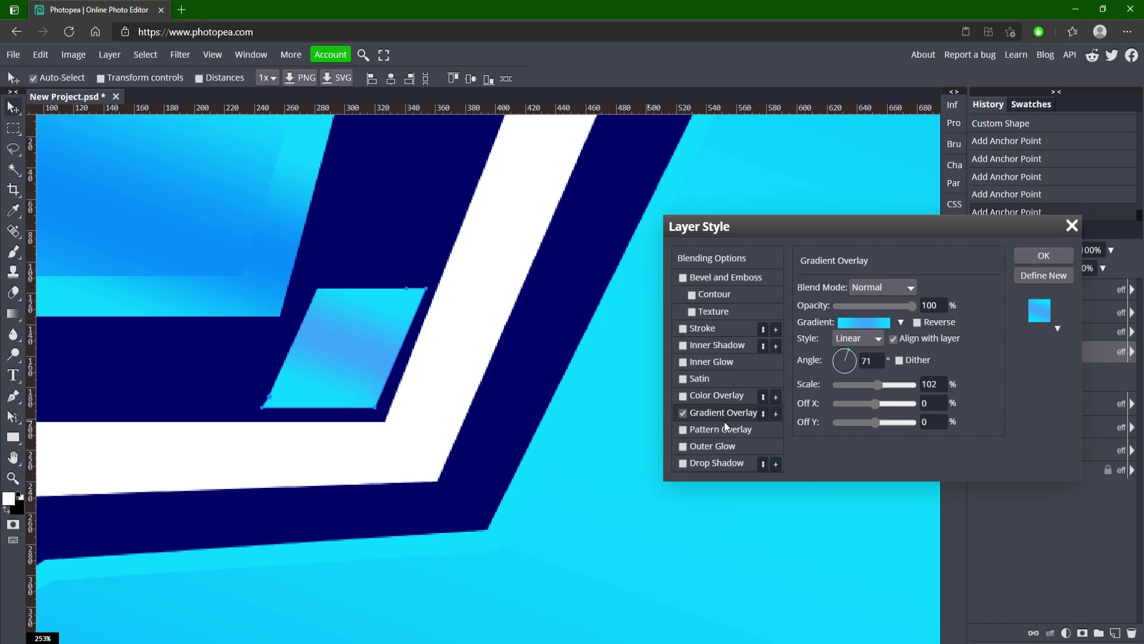
left_click(862, 324)
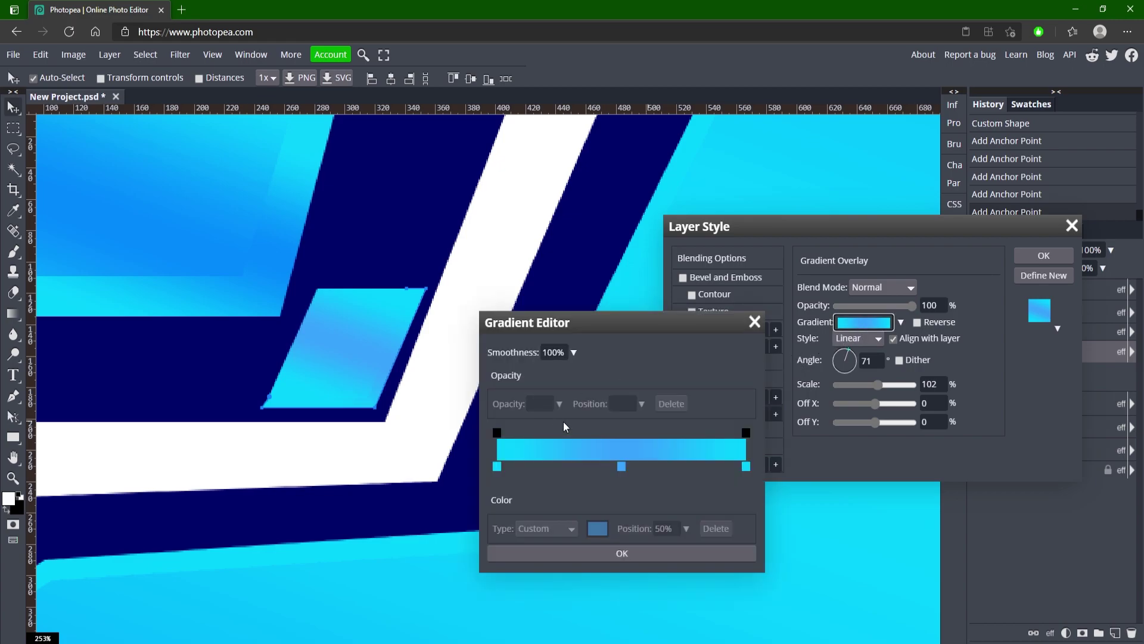
double_click(621, 466)
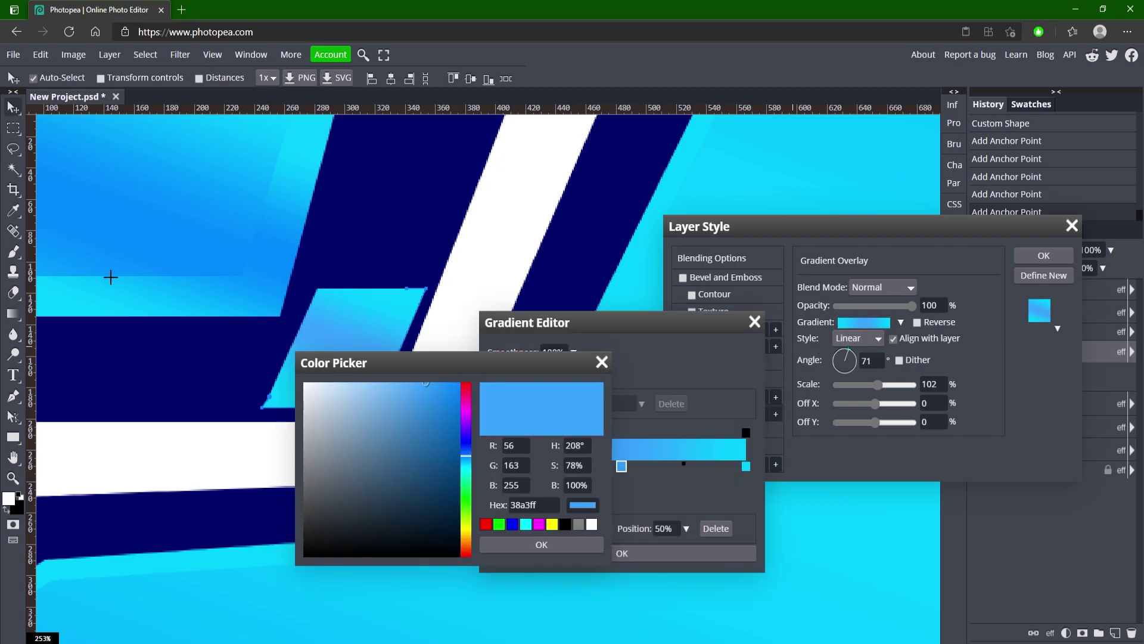
left_click(110, 302)
left_click(561, 547)
double_click(495, 463)
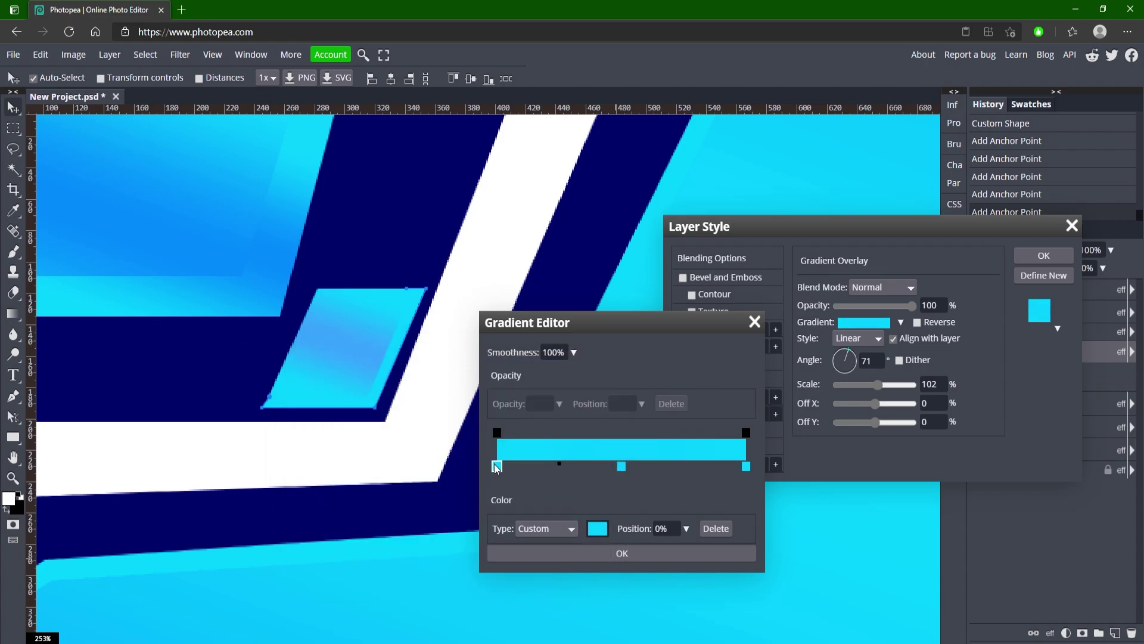
left_click(541, 545)
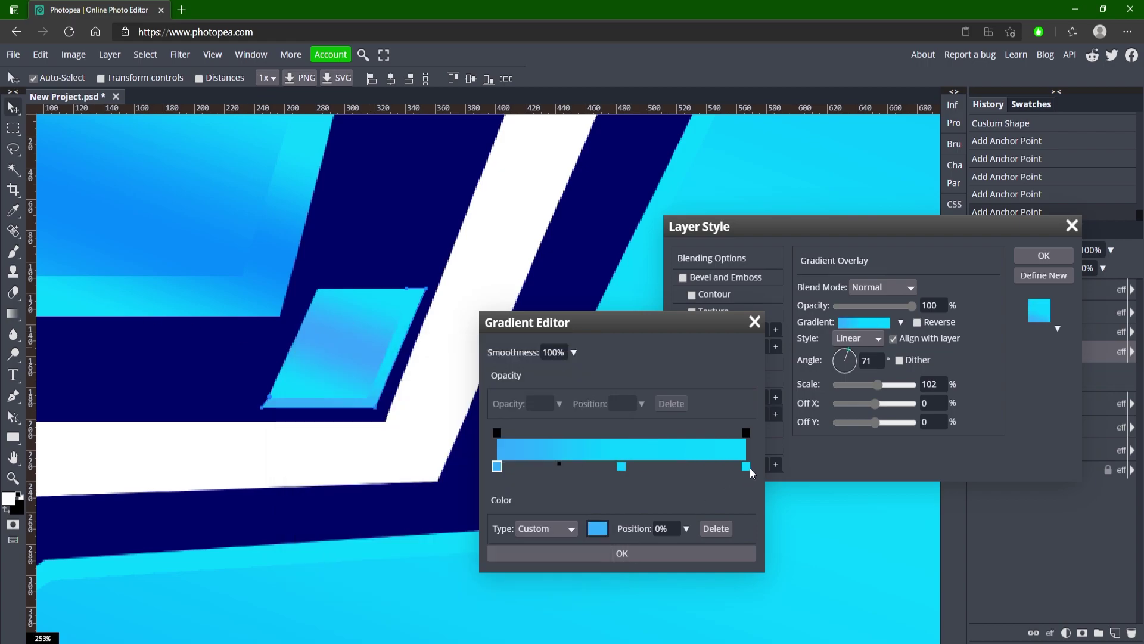
double_click(745, 466)
left_click(350, 335)
left_click(542, 544)
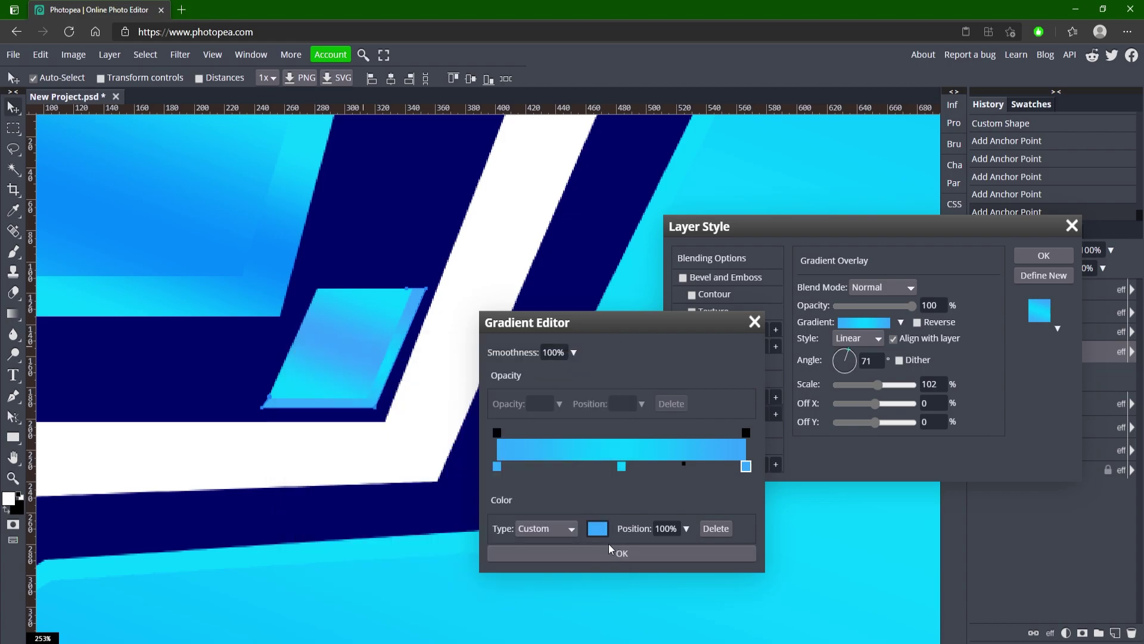
left_click(622, 553)
left_click(1037, 255)
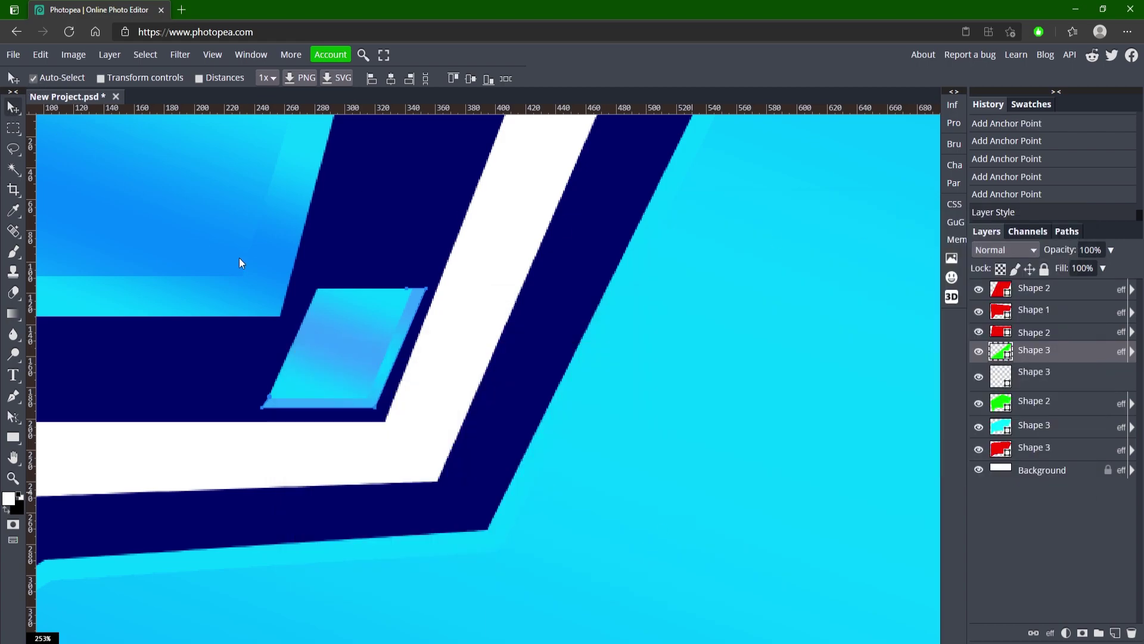
Step: Open the Gradient Overlay's gradient and give its middle stop a cyan sampled from the canvas
left_click(13, 478)
scroll(91, 435, "down", 5)
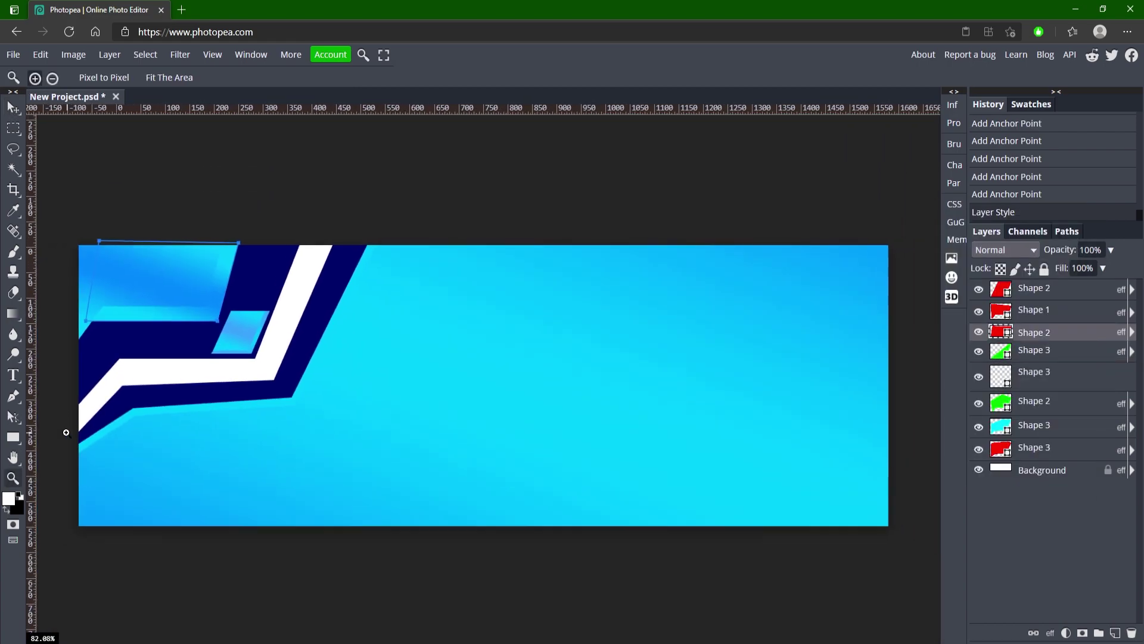
scroll(71, 432, "up", 1)
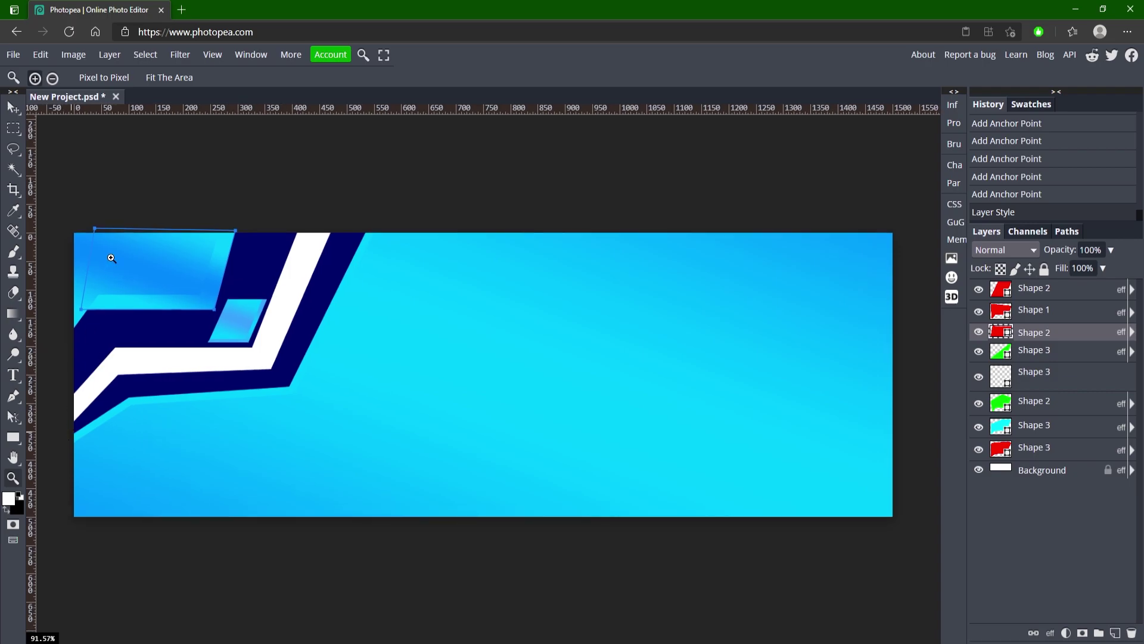
double_click(1037, 332)
left_click(721, 410)
left_click(868, 322)
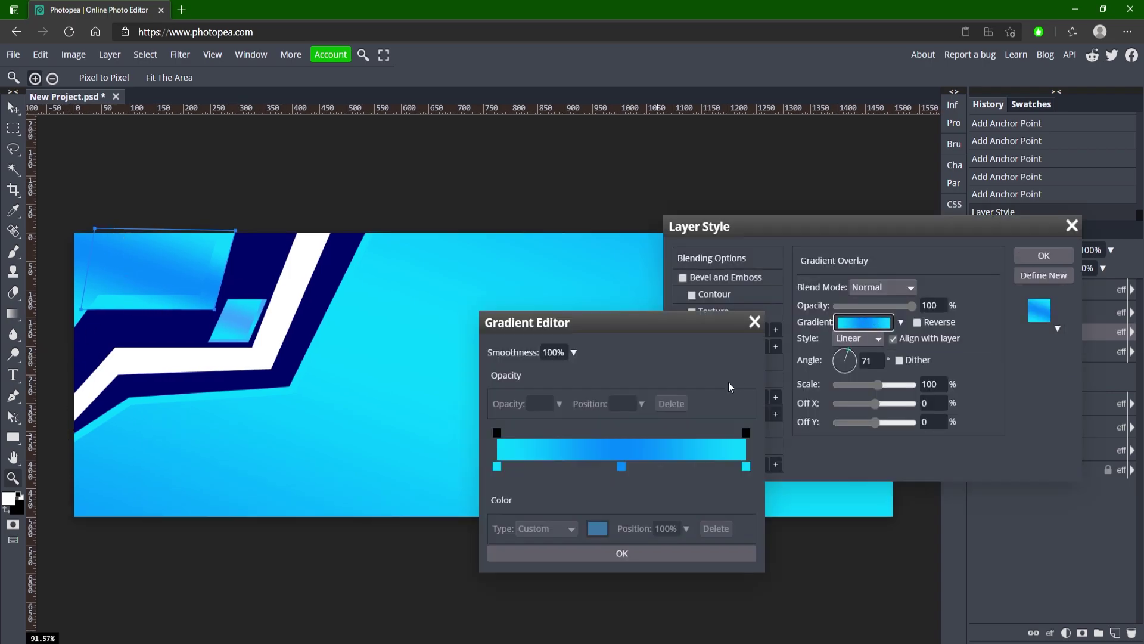
double_click(620, 466)
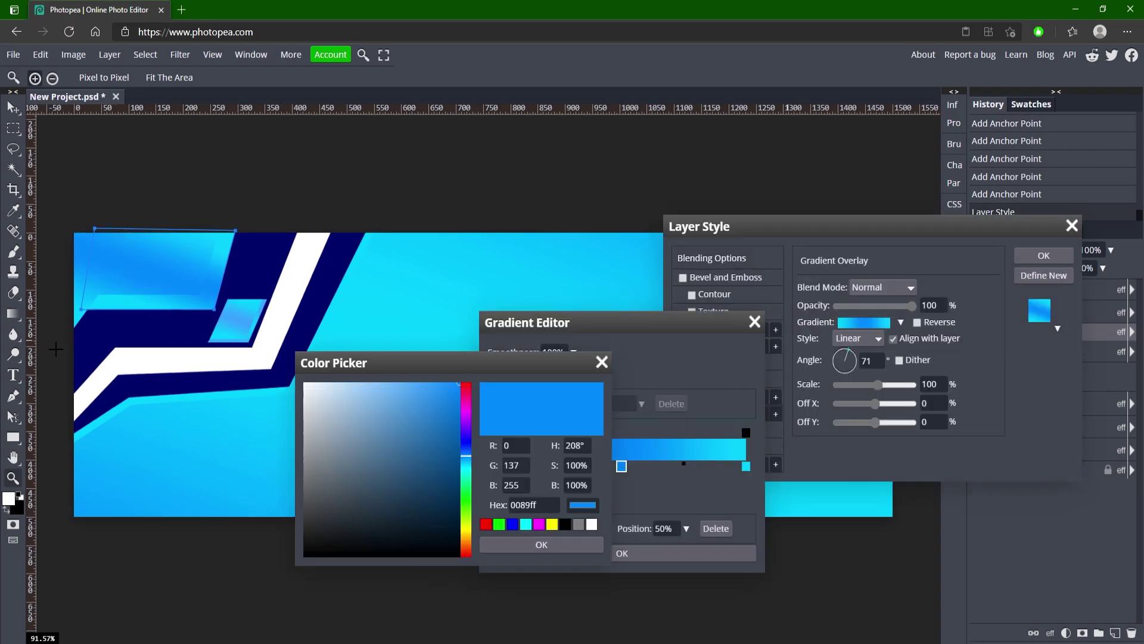
left_click(81, 312)
Step: Give the left stop a sampled blue, confirm the gradient, and set the overlay scale to 195
left_click(527, 545)
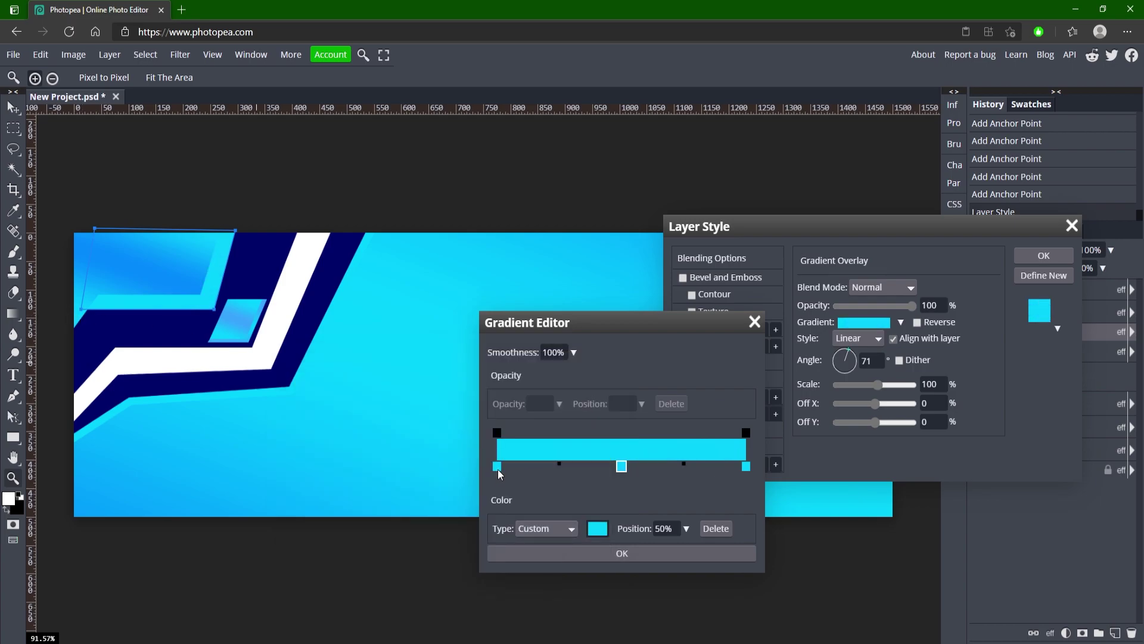
double_click(621, 466)
left_click(164, 270)
left_click(587, 541)
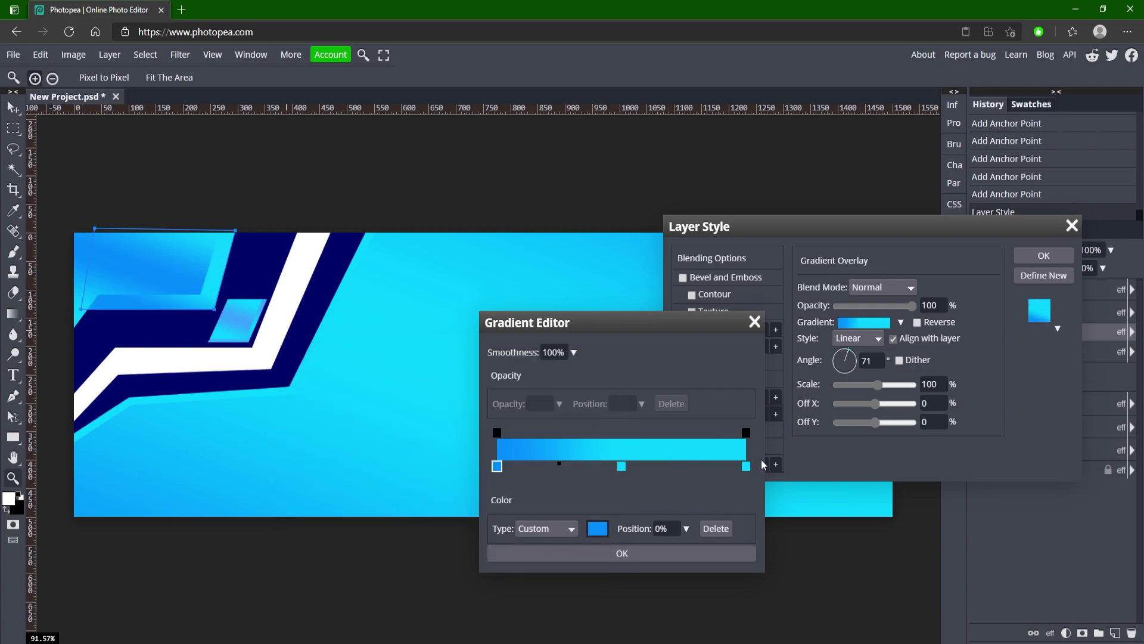
double_click(745, 466)
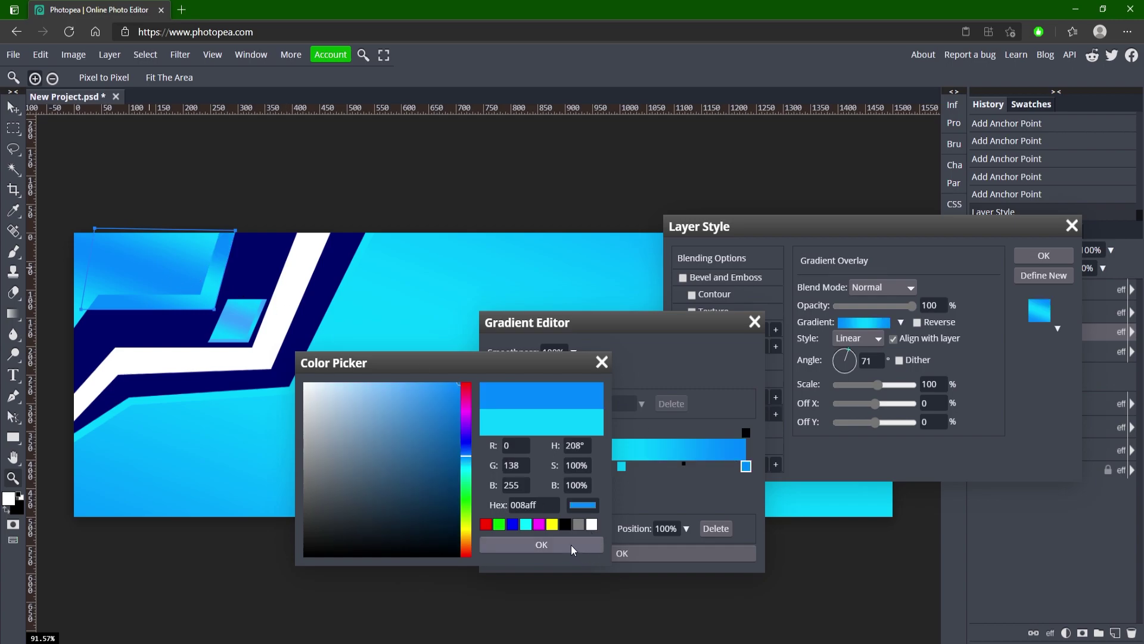
left_click(592, 558)
left_click(625, 552)
left_click_drag(877, 384, 889, 384)
left_click(1043, 256)
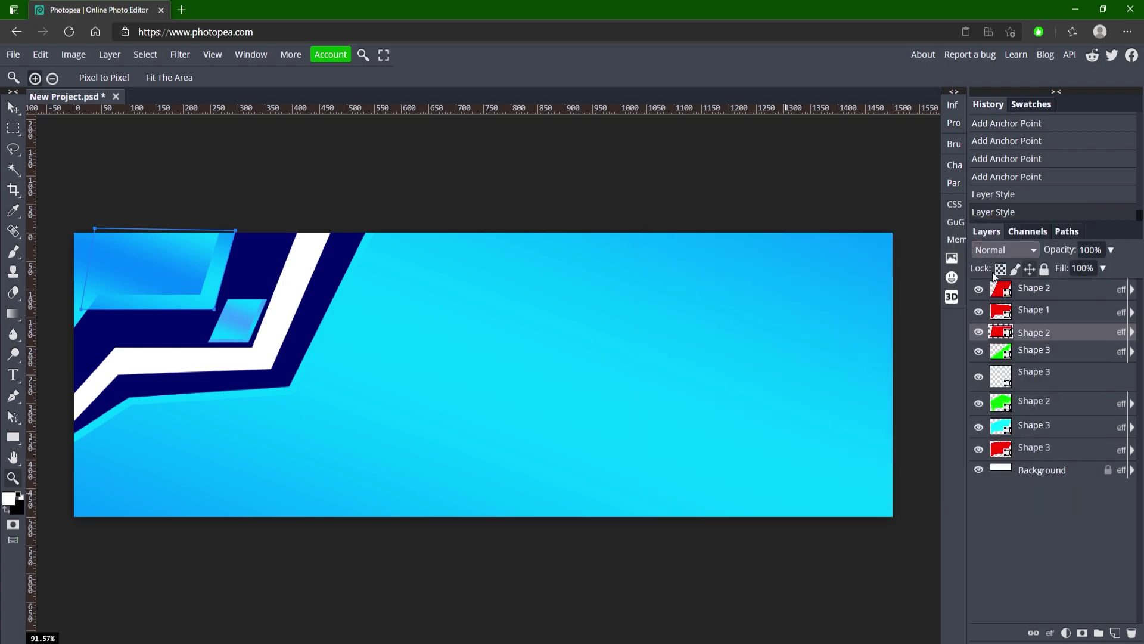
Step: Nudge the three lower shape layers two pixels to the right
key("v")
scroll(441, 202, "down", 1)
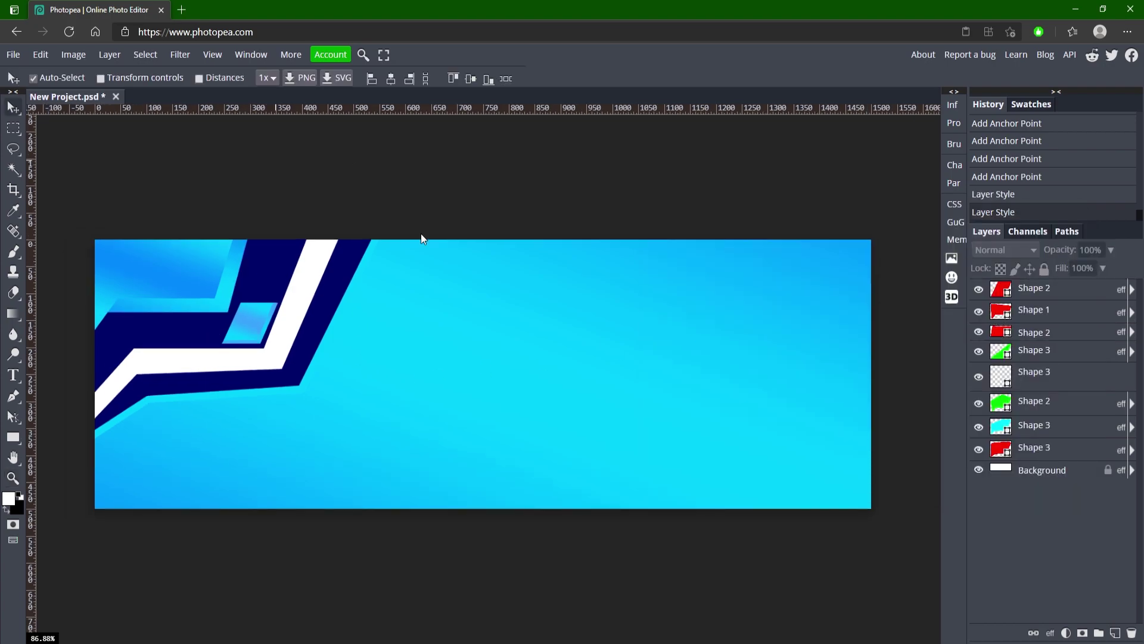
left_click_drag(310, 385, 303, 389)
key("Right")
key("Right")
key("Right")
key("Right")
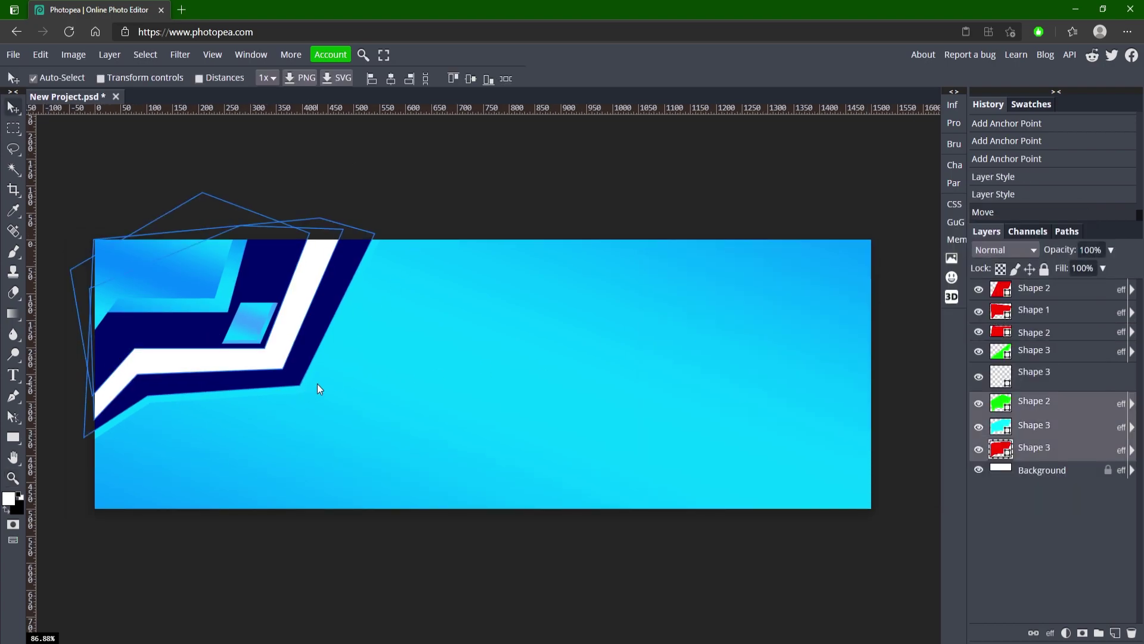
key("Right")
key("Right")
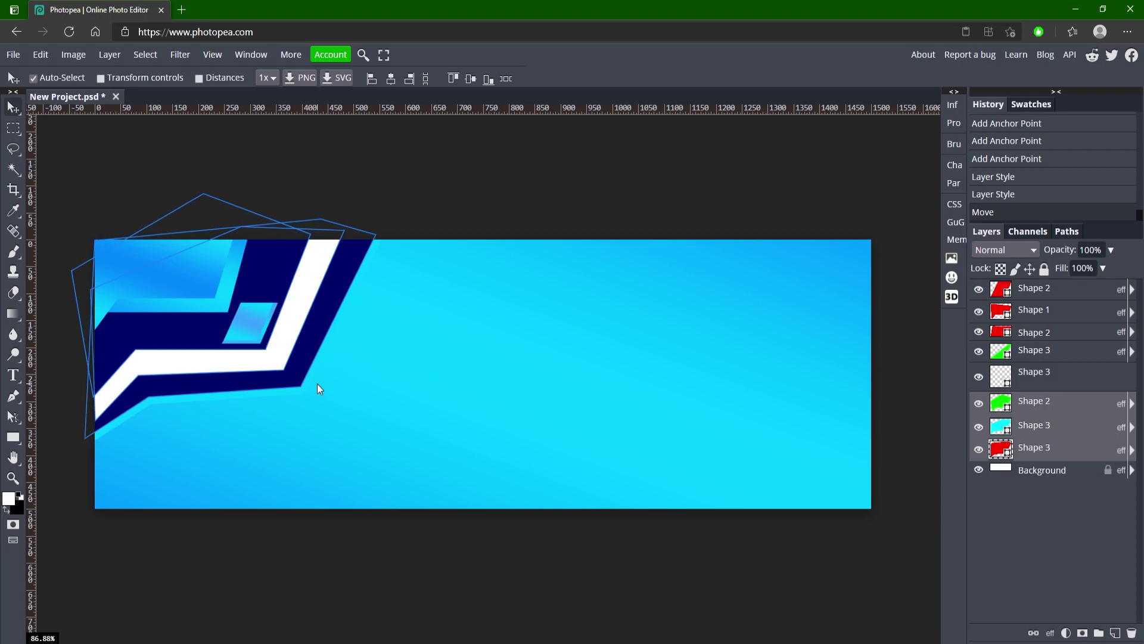
left_click(317, 384)
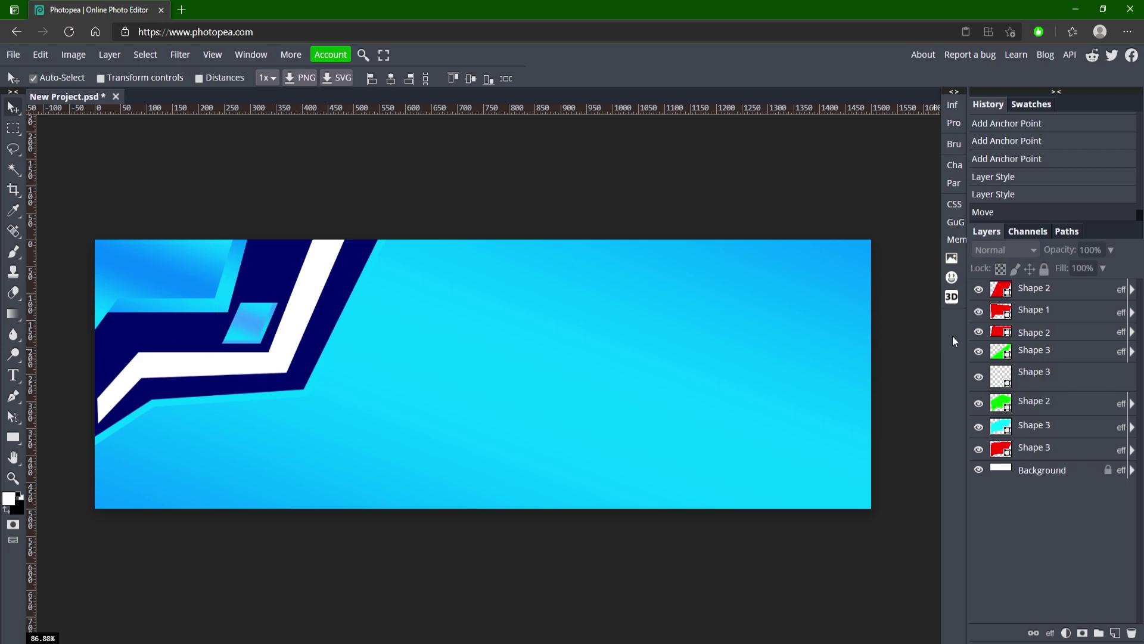
Step: Select all the zigzag shape layers, from Shape 2 down to Shape 3
left_click(1044, 292)
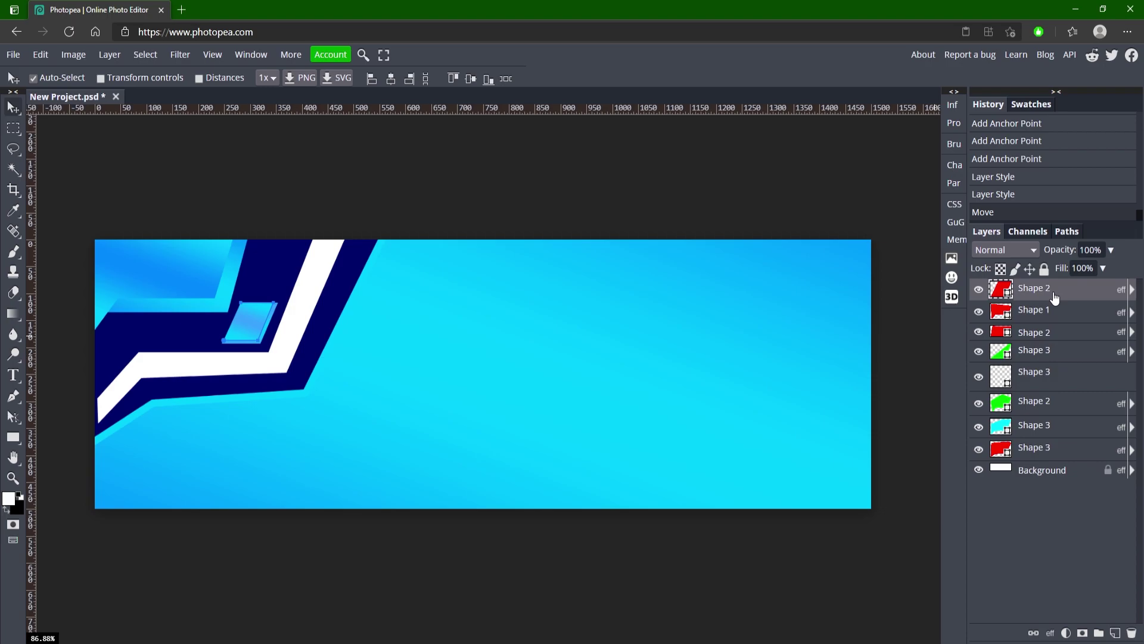
left_click(1050, 453, "shift")
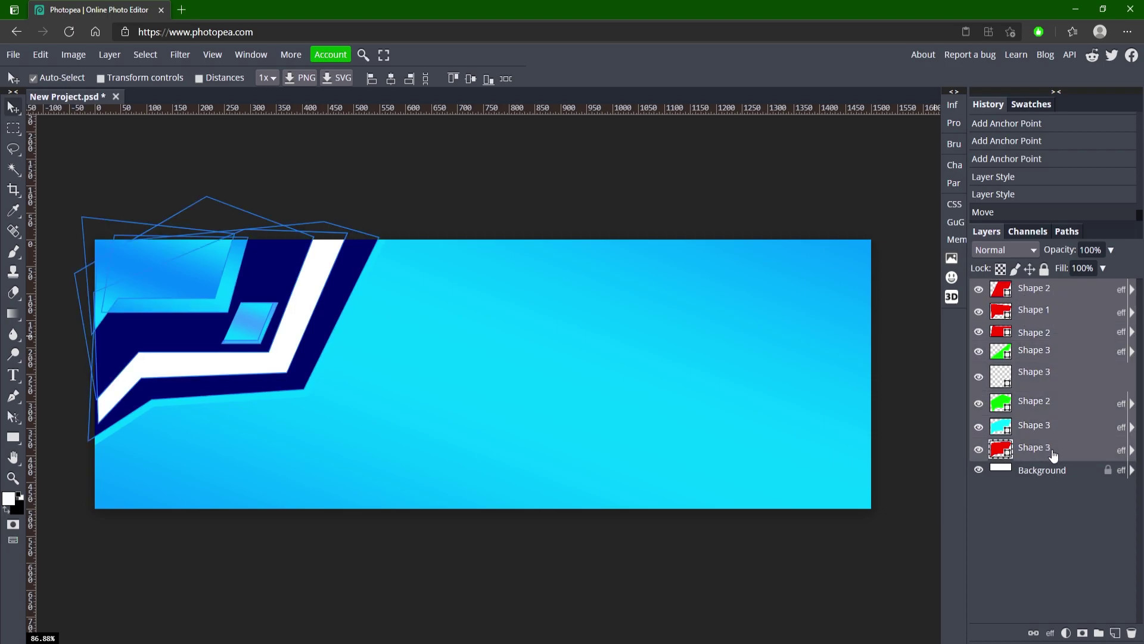
left_click(1034, 292)
left_click(1044, 311, "ctrl")
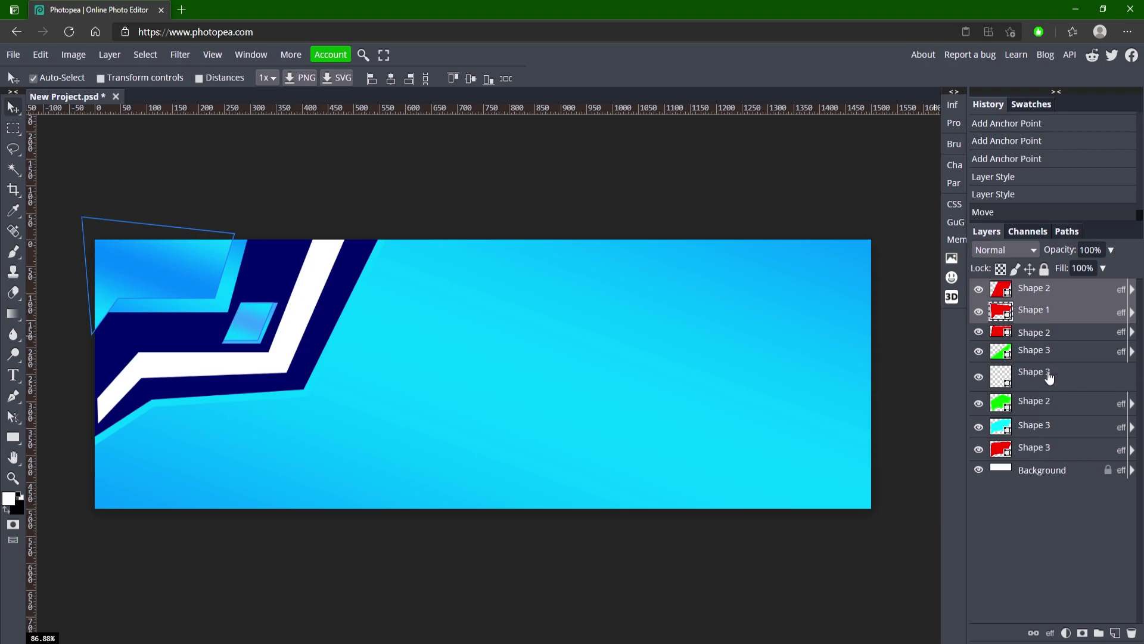
left_click(1049, 449, "ctrl")
left_click(1050, 427, "ctrl")
left_click(1050, 406, "ctrl")
left_click(1050, 414, "ctrl")
left_click(1048, 352, "ctrl")
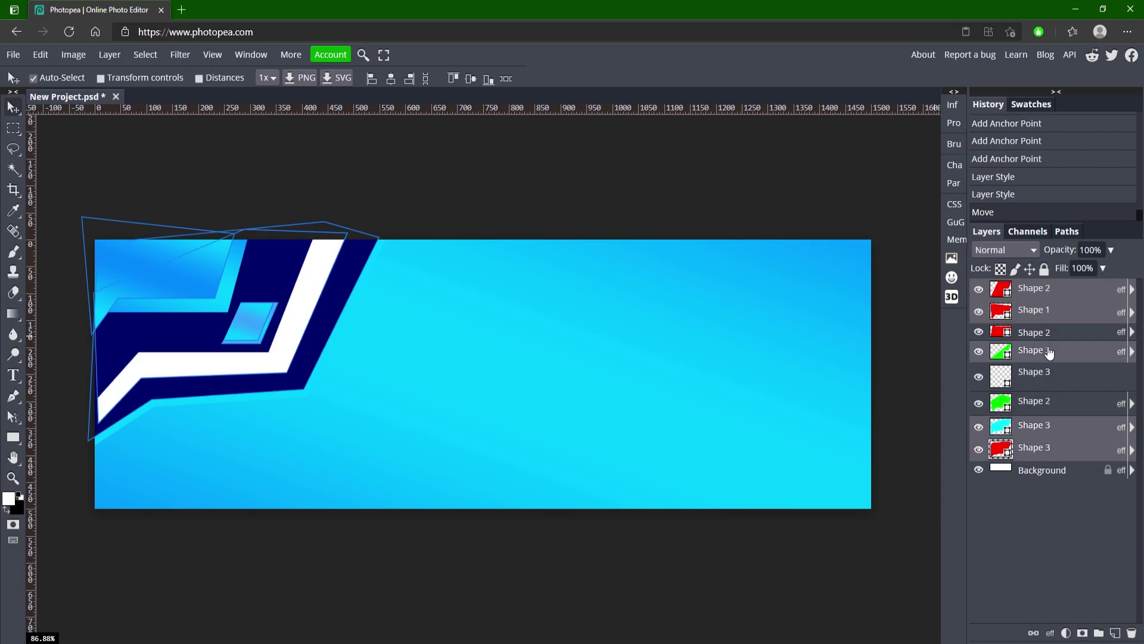
left_click(1048, 333, "ctrl")
left_click(1050, 374, "ctrl")
Step: Convert the selected stripe layers into the Shape 2 smart object and duplicate it as Shape 2 copy
left_click(1055, 403, "ctrl")
right_click(1049, 361)
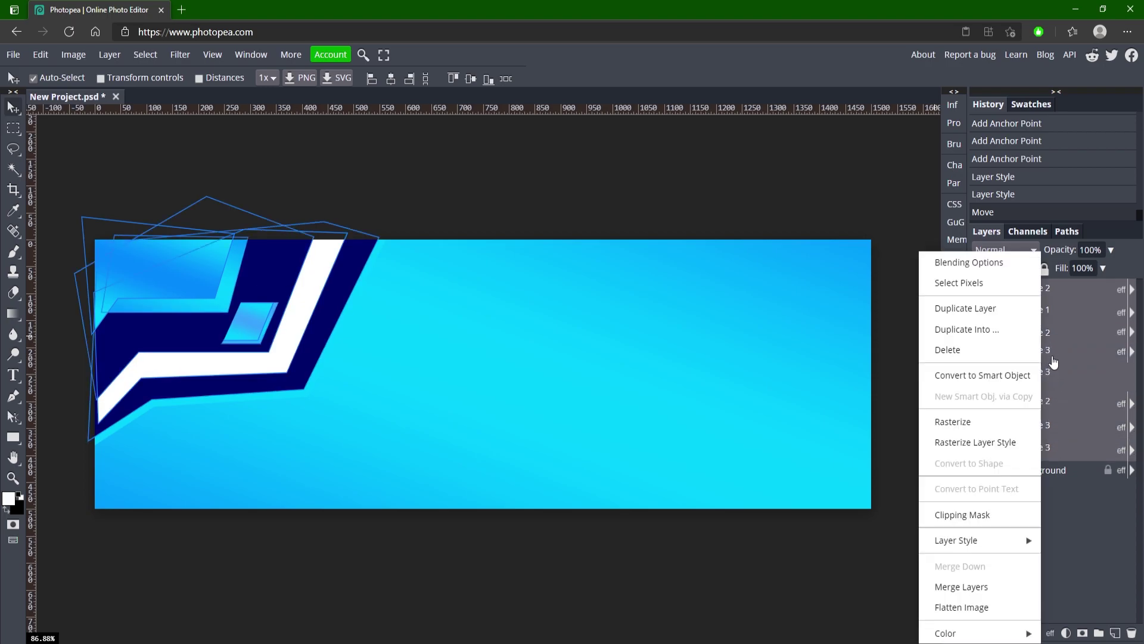
left_click(988, 376)
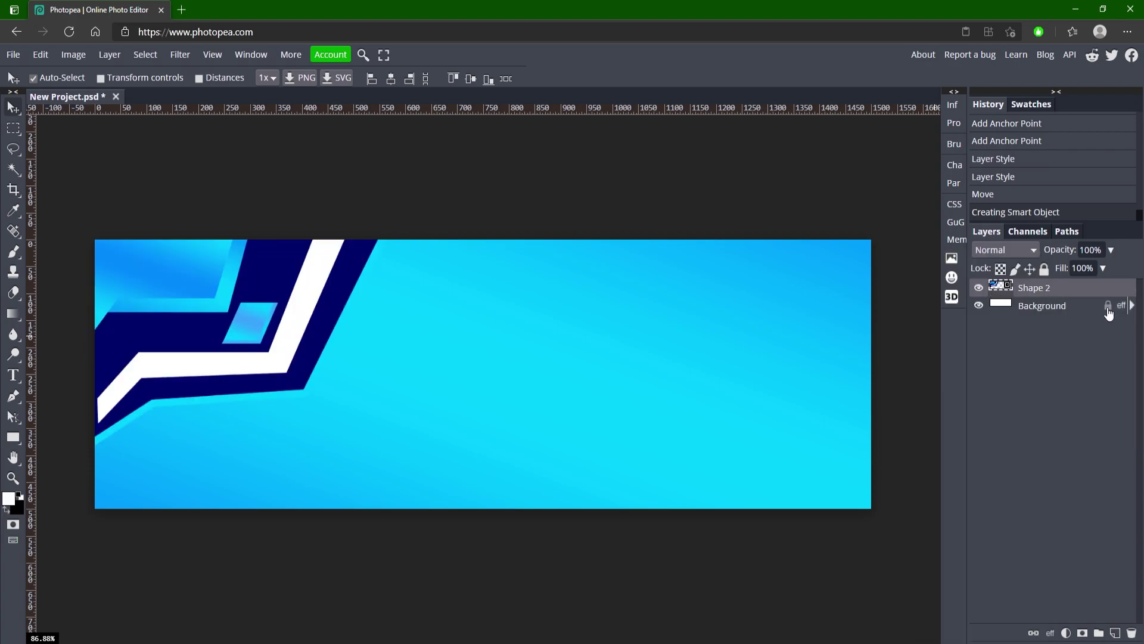
double_click(1004, 290)
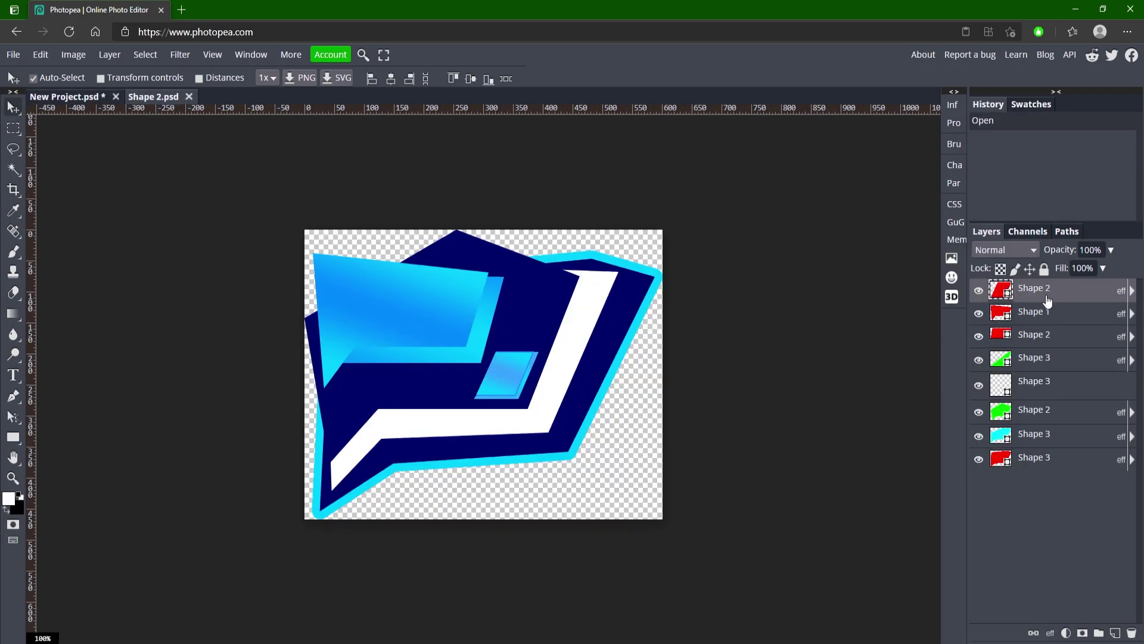
left_click(65, 97)
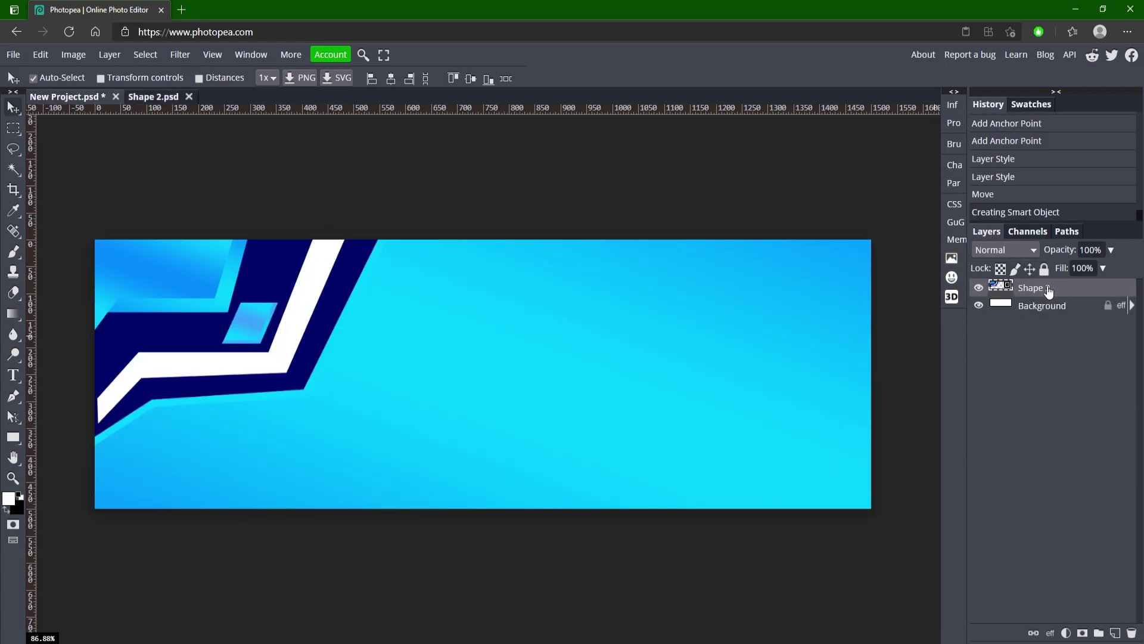
key("ctrl+j")
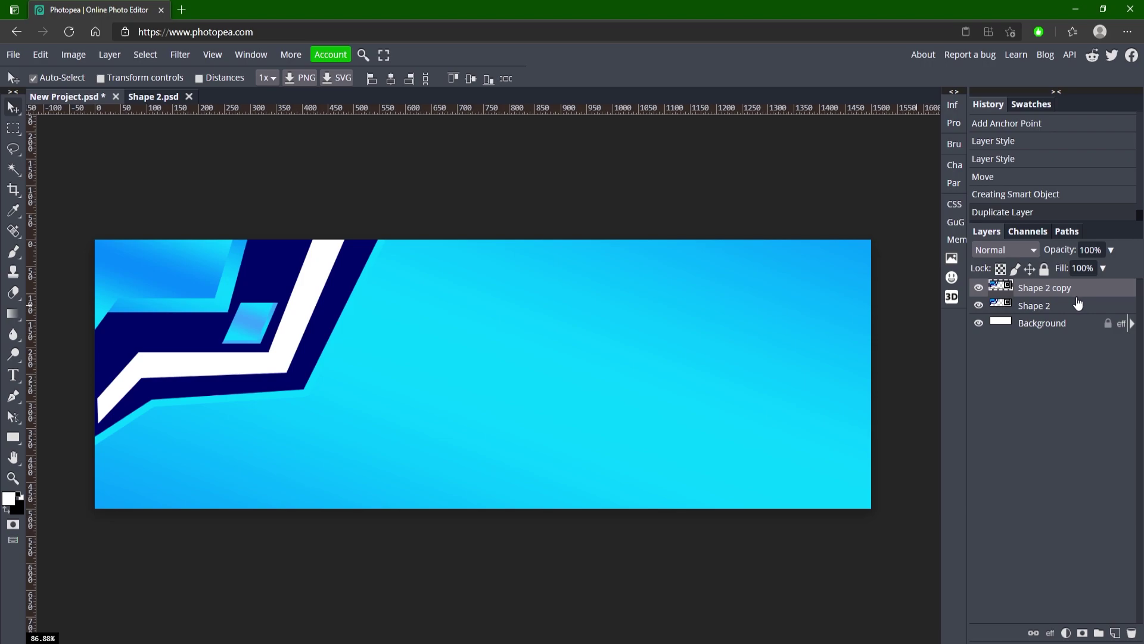
key("ctrl+t")
Step: Flip Shape 2 copy horizontally and shift it right and down across the banner
right_click(296, 277)
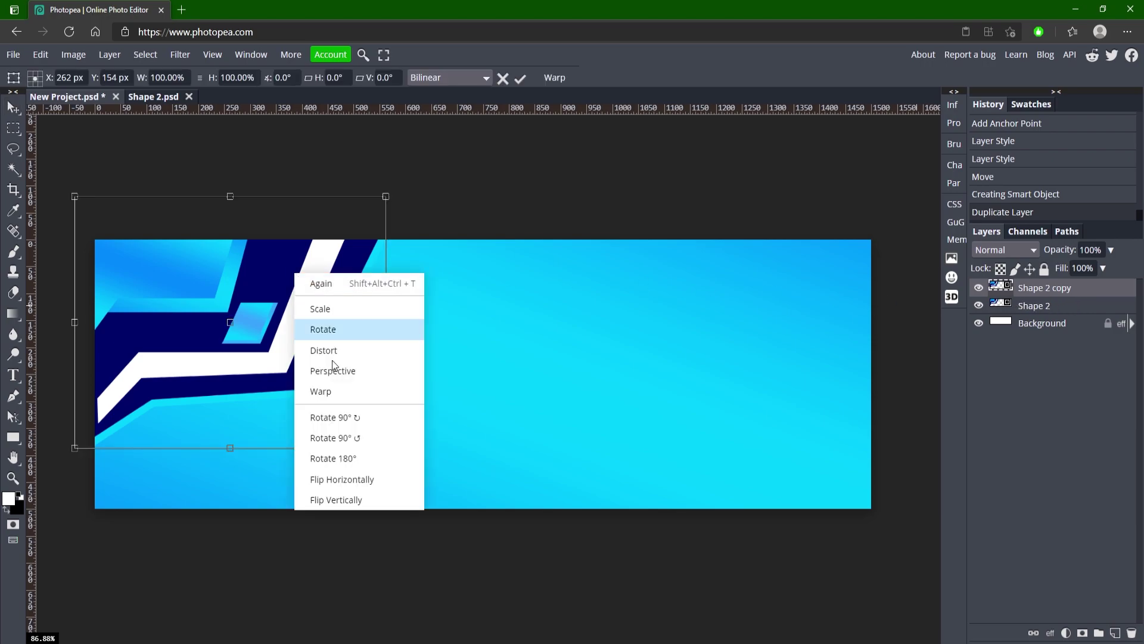
left_click(352, 483)
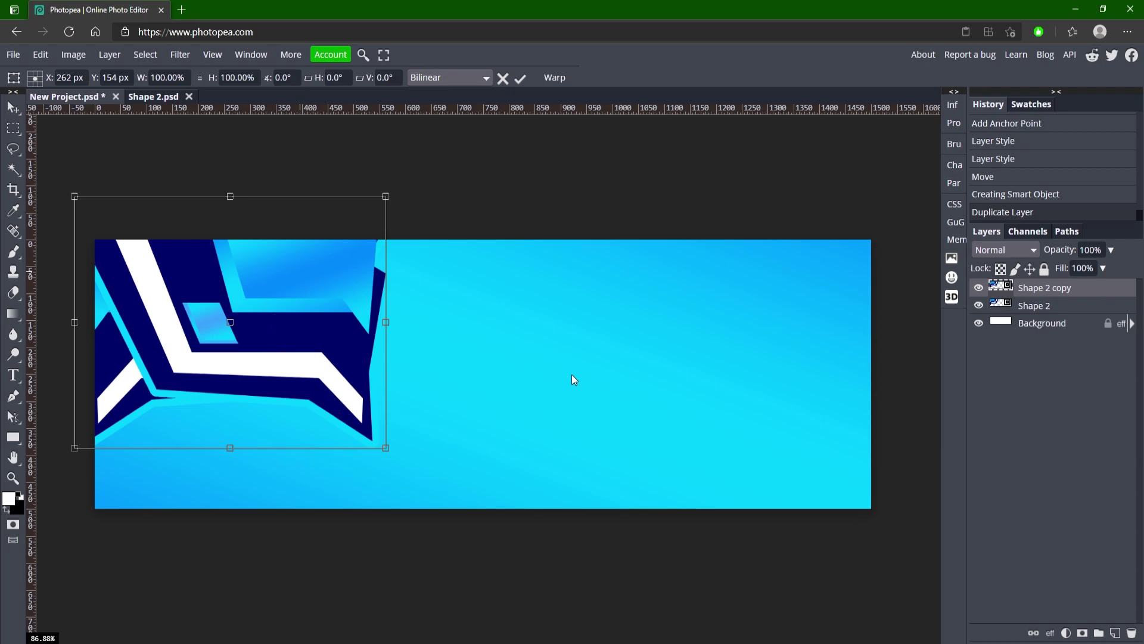
key("shift+Right")
key("shift+Right")
key("shift+Right")
key("shift+Right")
key("shift+Right")
key("shift+Right")
key("shift+Right")
key("shift+Right")
key("shift+Right")
key("shift+Right")
key("shift+Right")
key("shift+Right")
key("shift+Right")
key("shift+Right")
key("shift+Right")
key("shift+Right")
key("shift+Right")
key("shift+Right")
key("shift+Right")
key("shift+Right")
key("shift+Right")
key("shift+Right")
key("shift+Right")
key("shift+Right")
key("shift+Right")
key("shift+Right")
key("shift+Right")
key("shift+Right")
key("shift+Right")
key("shift+Right")
key("shift+Right")
key("shift+Right")
key("shift+Right")
key("shift+Right")
key("shift+Right")
key("shift+Right")
key("shift+Right")
key("shift+Right")
key("shift+Right")
key("shift+Right")
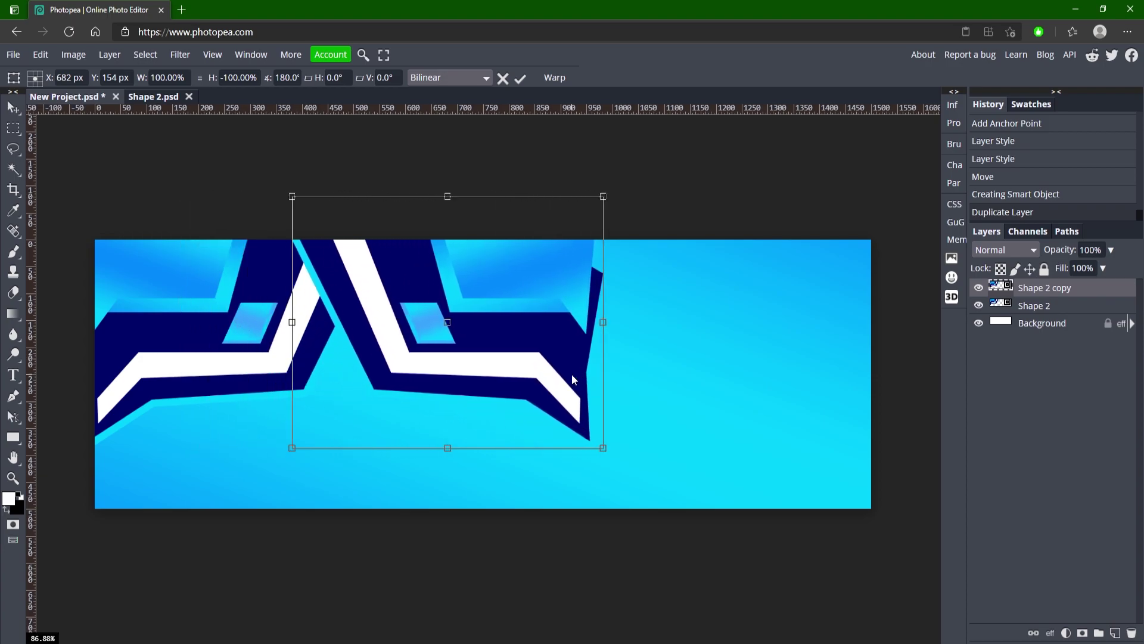
key("shift+Right")
key("shift+Right")
key("shift+Right")
key("shift+Right")
key("shift+Right")
key("shift+Right")
key("shift+Right")
key("shift+Right")
key("shift+Right")
key("shift+Right")
key("shift+Right")
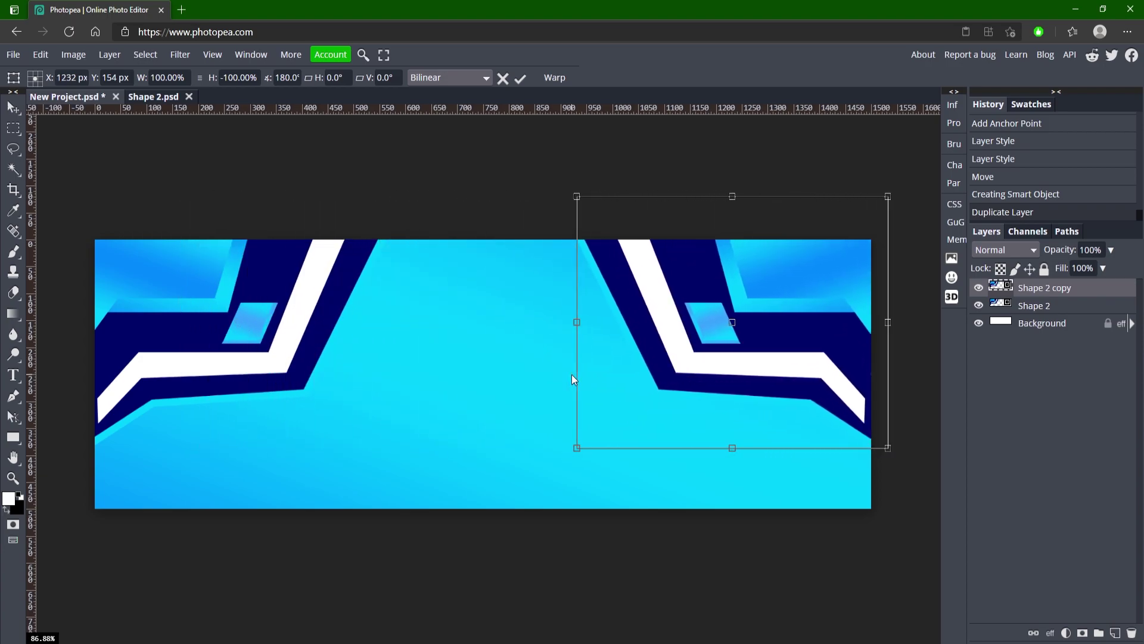
key("shift+Down")
key("shift+Down")
key("shift+Down")
key("shift+Down")
key("shift+Down")
key("shift+Down")
key("shift+Down")
key("shift+Down")
key("shift+Down")
key("shift+Down")
key("shift+Down")
key("shift+Down")
key("shift+Down")
key("shift+Down")
key("shift+Down")
key("shift+Down")
key("shift+Down")
key("shift+Down")
key("shift+Down")
key("shift+Down")
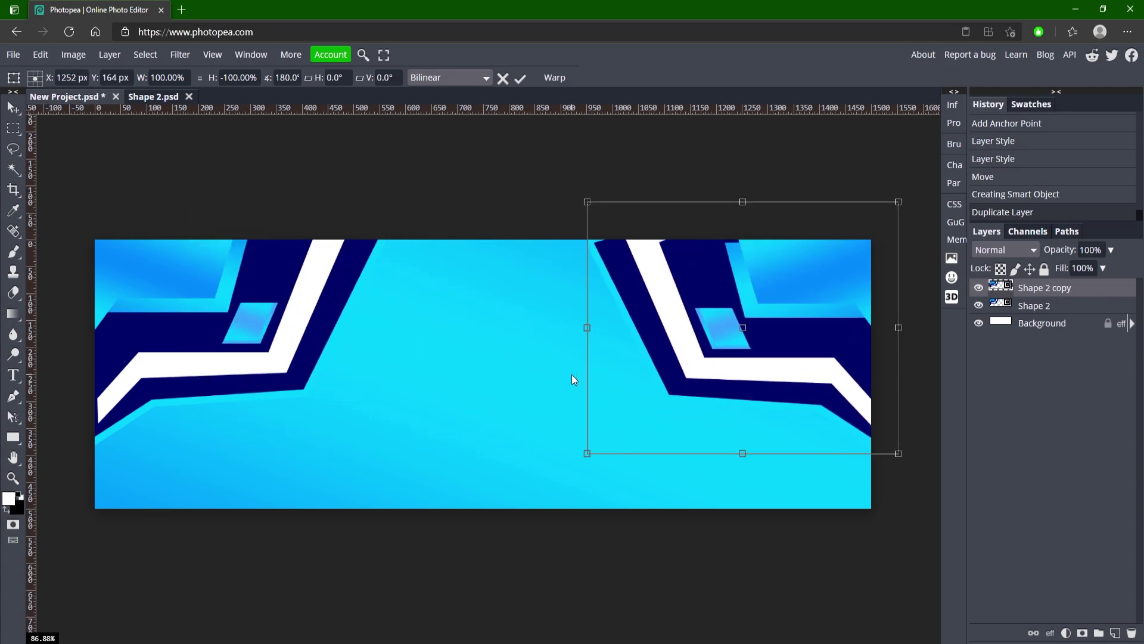
key("shift+Down")
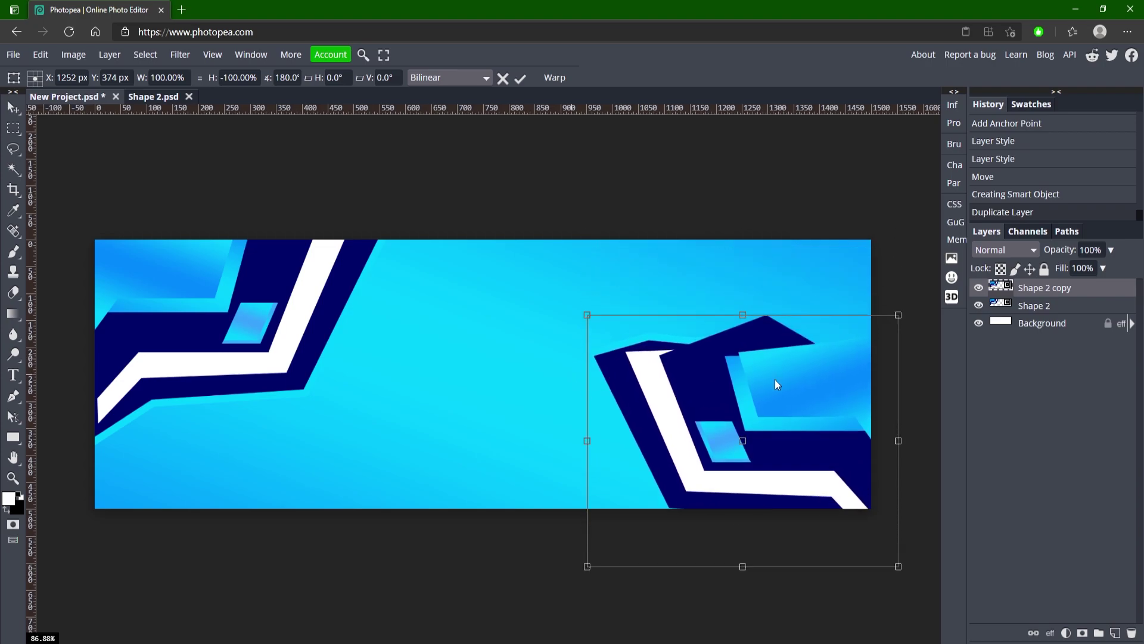
Step: Flip the copy vertically, fine-tune its position in the lower-right corner, and commit
right_click(775, 379)
left_click(841, 605)
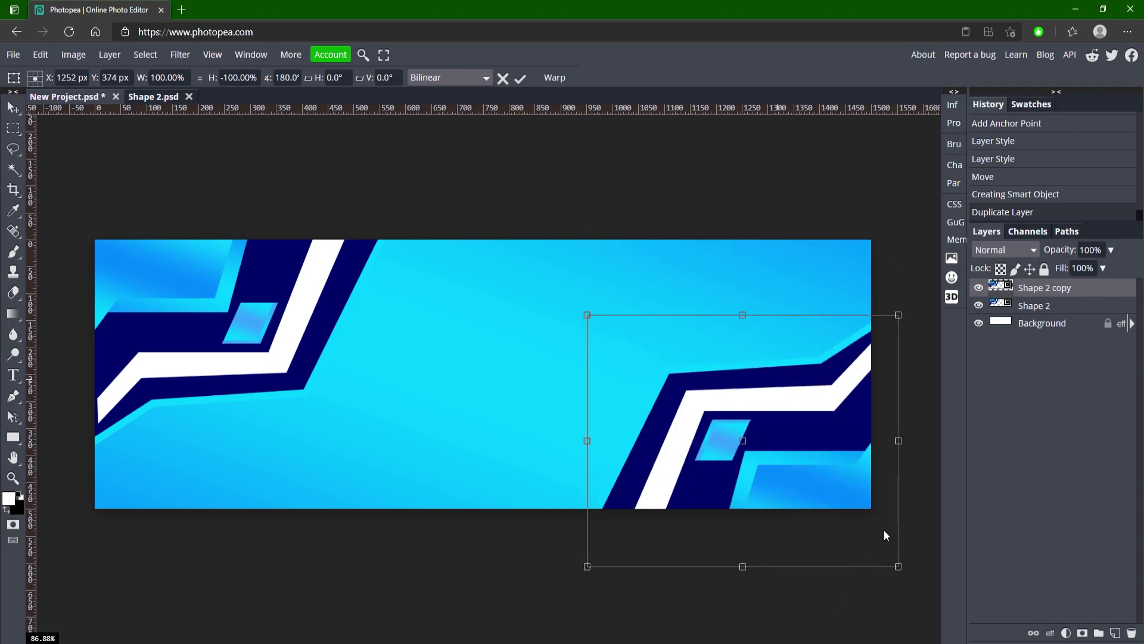
key("shift+Left")
key("shift+Left")
key("shift+Left")
key("shift+Left")
key("shift+Left")
key("shift+Left")
key("shift+Right")
key("shift+Right")
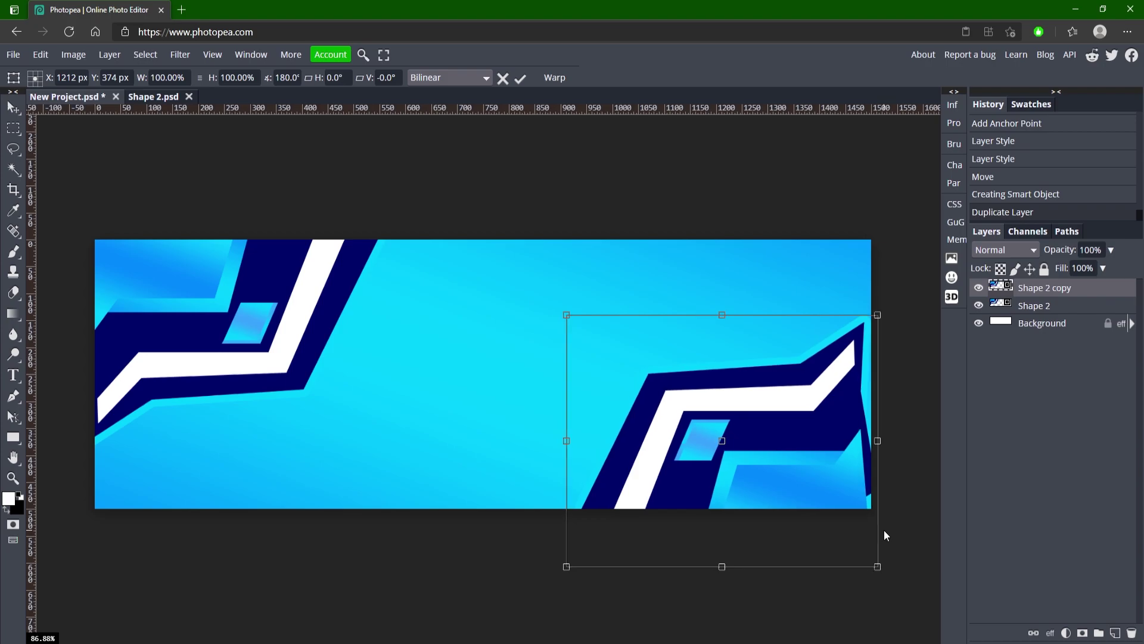
key("shift+Right")
key("shift+Right")
key("shift+Right")
key("shift+Right")
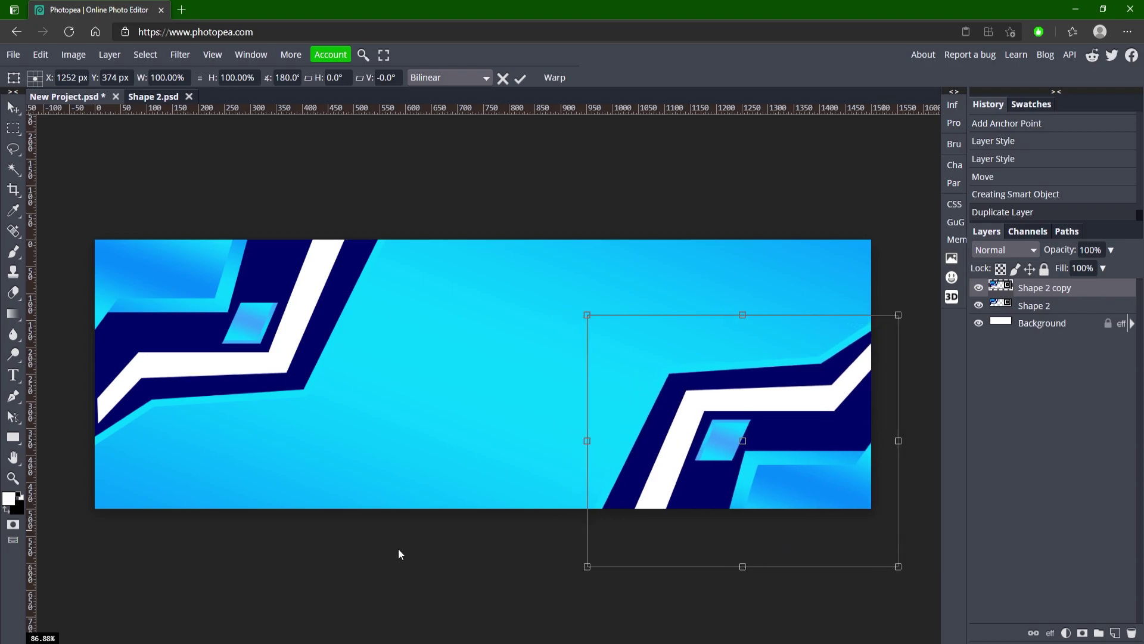
left_click(520, 80)
Step: Leave the left Shape 2 unchanged and nudge the right-hand copy up, then slightly back down
left_click(218, 306)
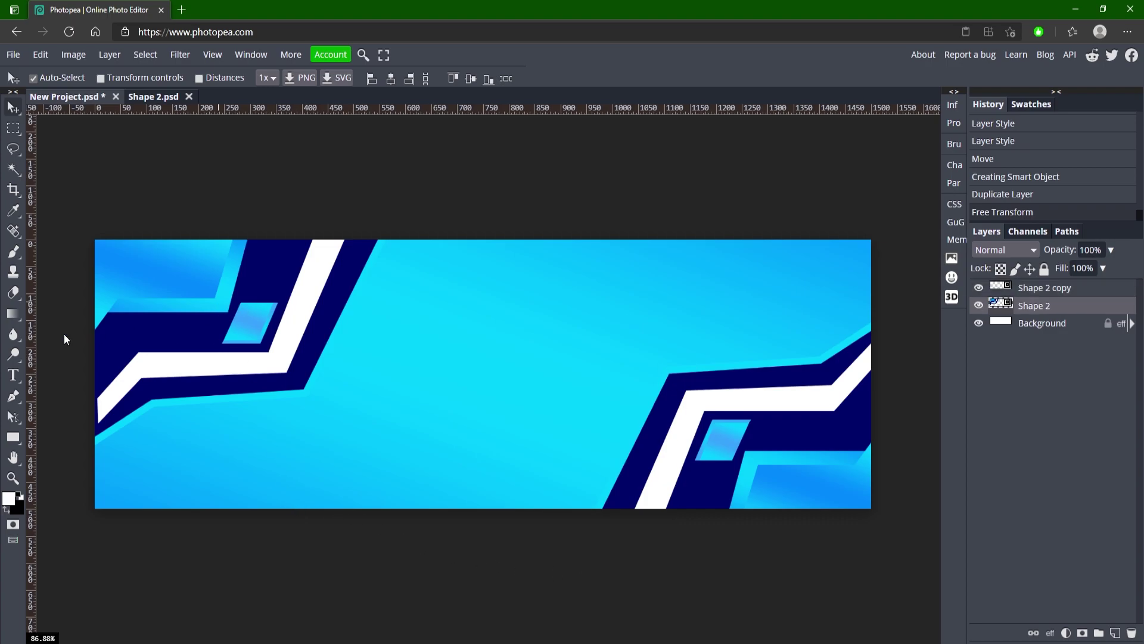
left_click(1067, 290)
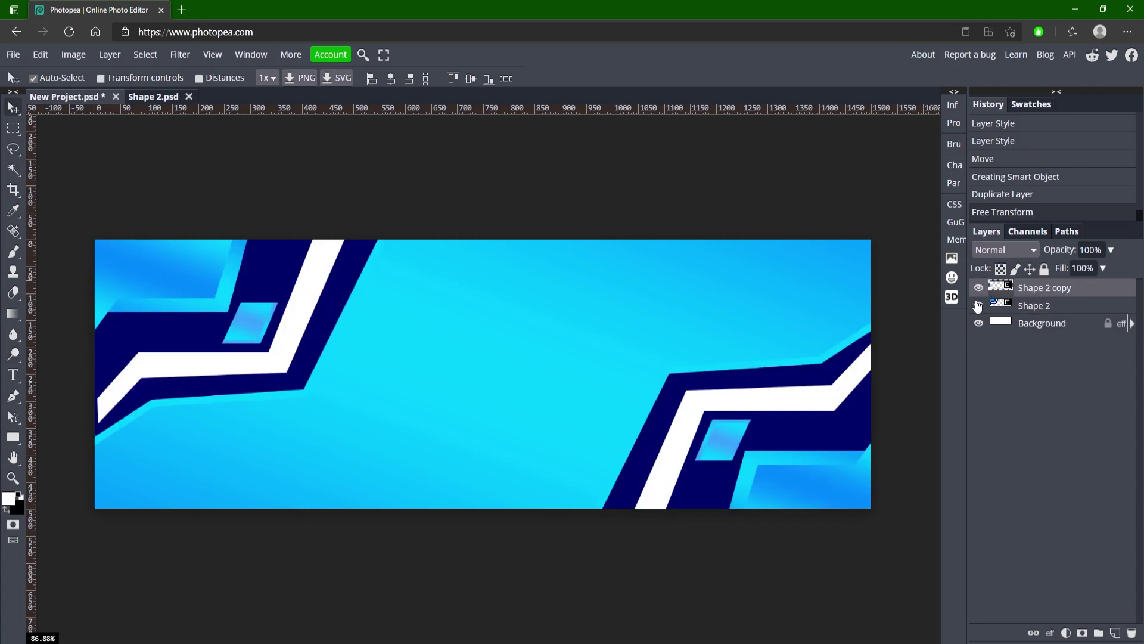
left_click(1020, 307)
key("ctrl+t")
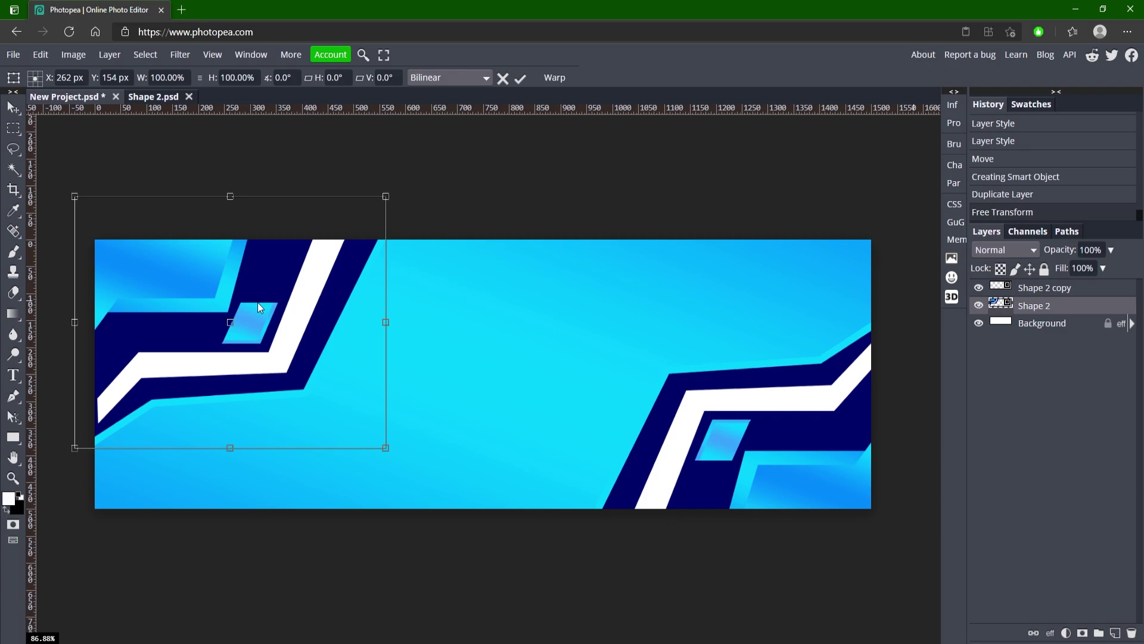
left_click(516, 81)
left_click(685, 405)
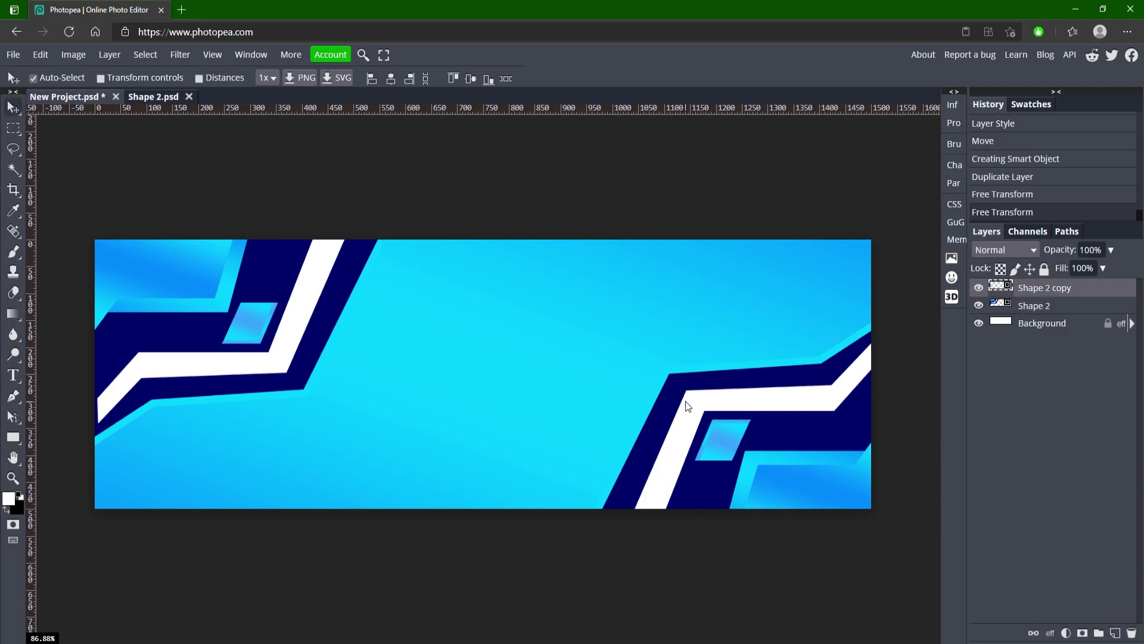
key("ctrl+t")
key("shift+Up")
key("shift+Up")
key("shift+Up")
key("shift+Up")
key("shift+Up")
key("shift+Up")
key("shift+Up")
key("shift+Up")
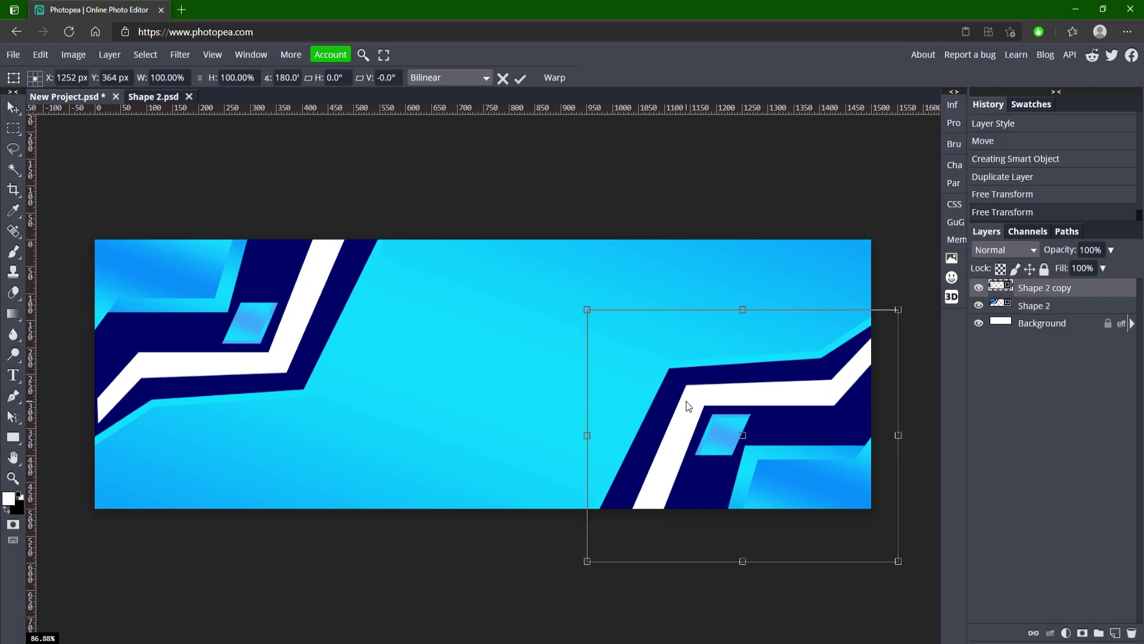
key("shift+Down")
key("shift+Down")
key("shift+Down")
key("shift+Down")
key("shift+Down")
key("shift+Down")
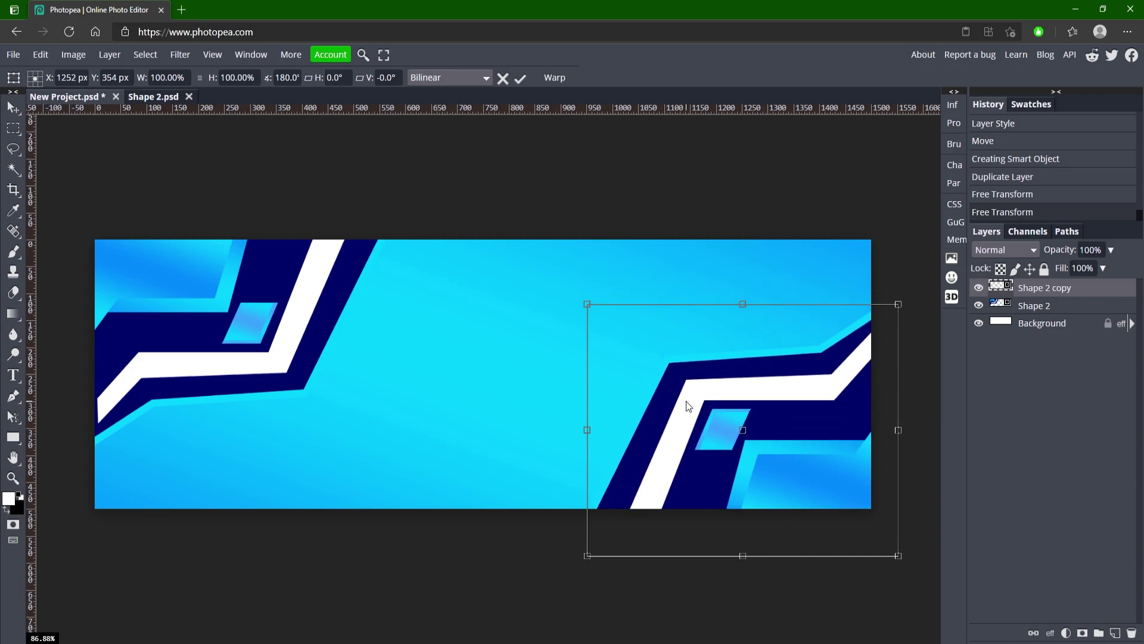
left_click(520, 78)
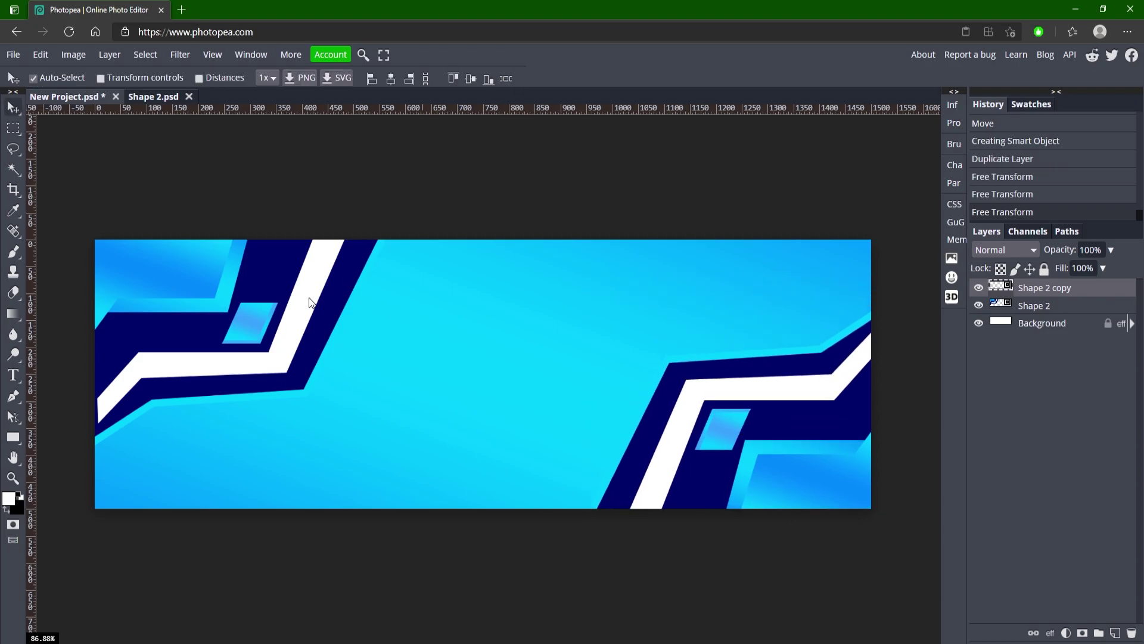
Step: Shift the right-hand zigzag copy slightly up and left with the Move tool
left_click(284, 310)
key("ctrl+t")
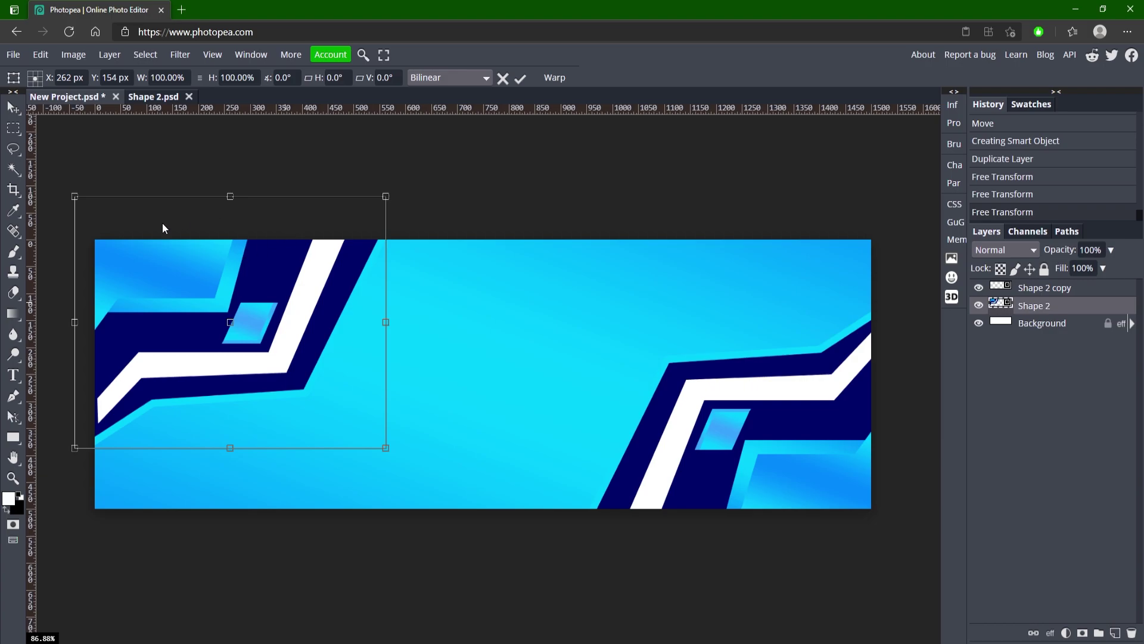
left_click(520, 79)
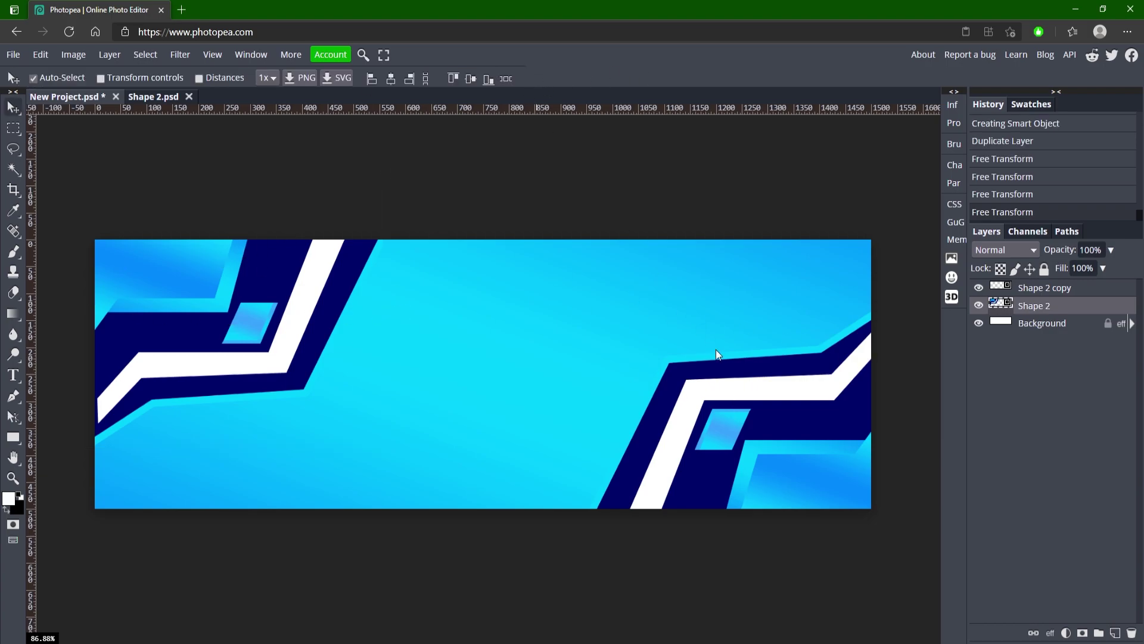
left_click(721, 382)
key("ctrl+t")
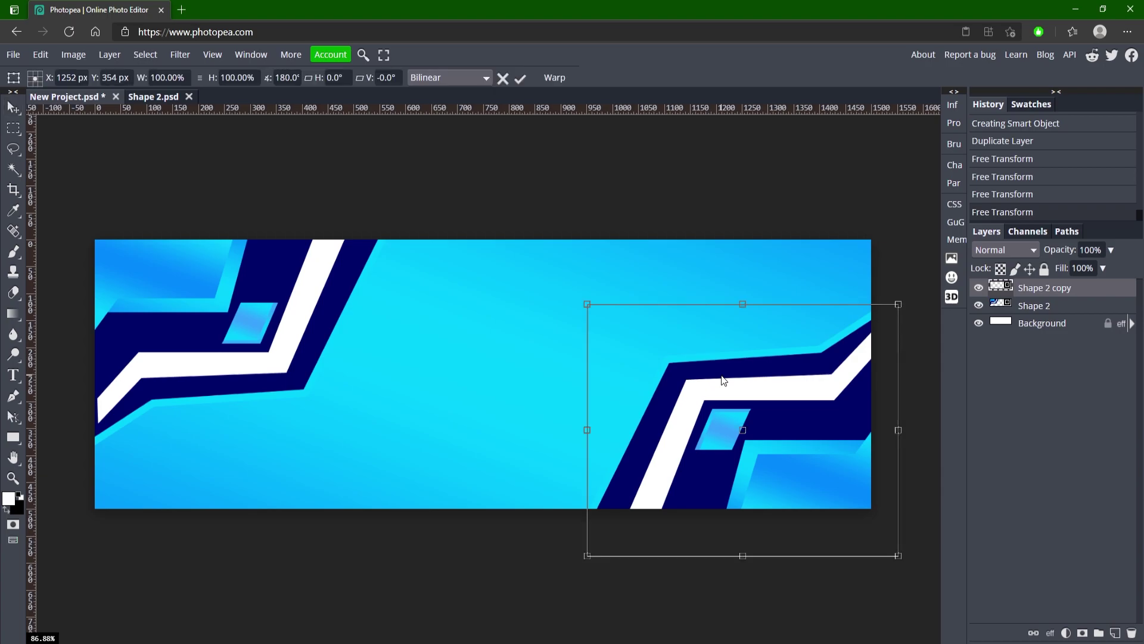
key("Return")
left_click_drag(723, 380, 717, 375)
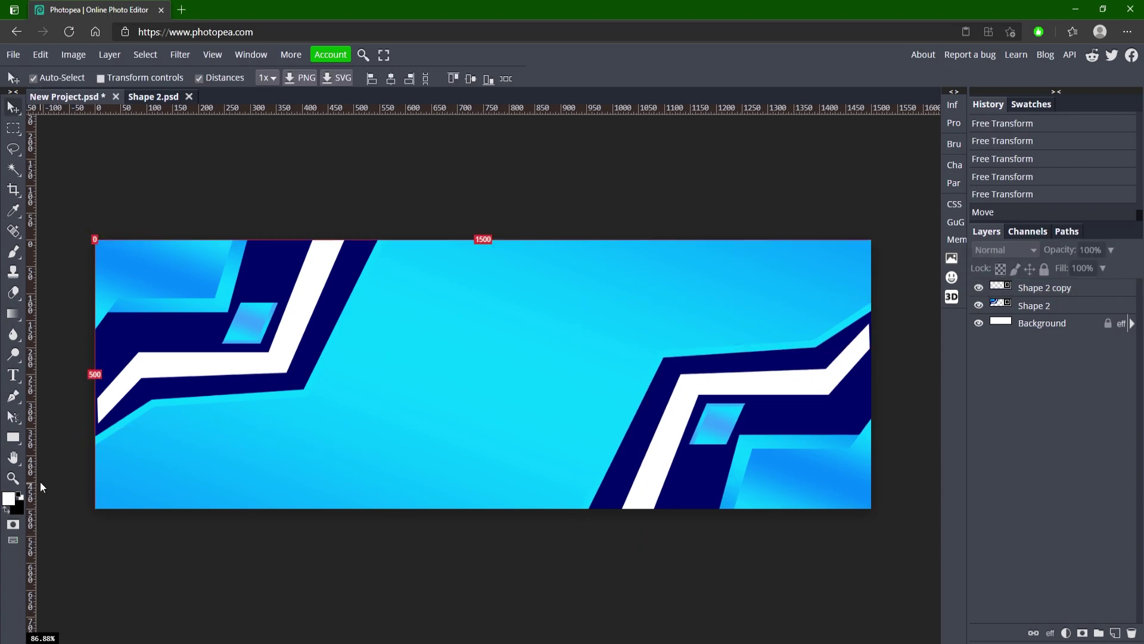
Step: Zoom in on both zigzags' edges, select Shape 2 copy, then fit the whole banner in view
left_click(13, 477)
left_click_drag(62, 361, 90, 356)
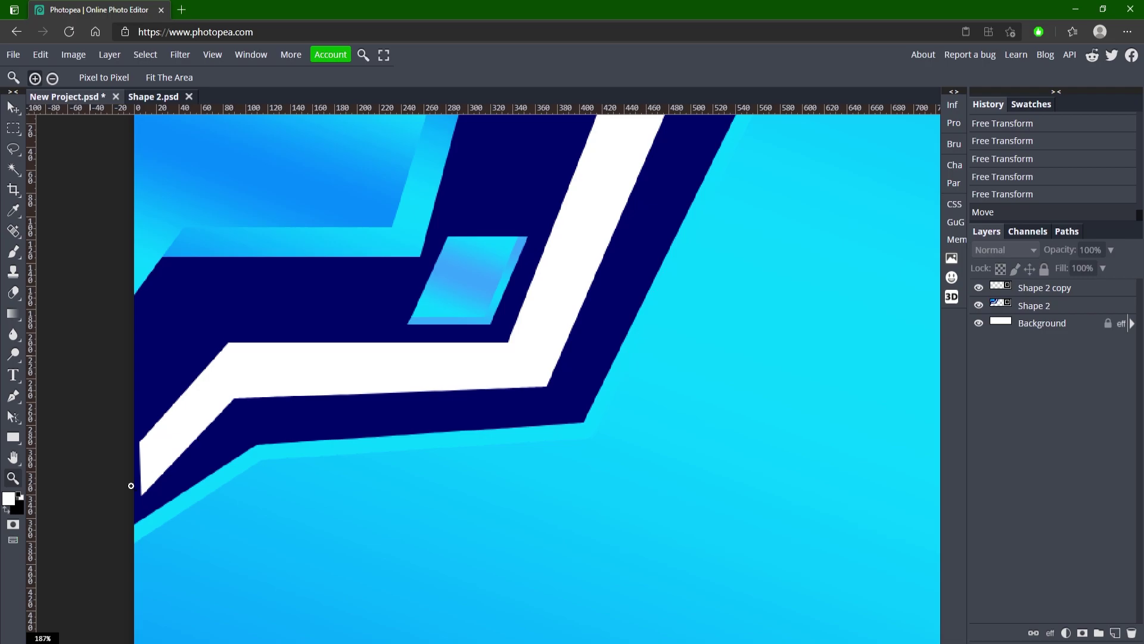
left_click_drag(131, 468, 143, 429)
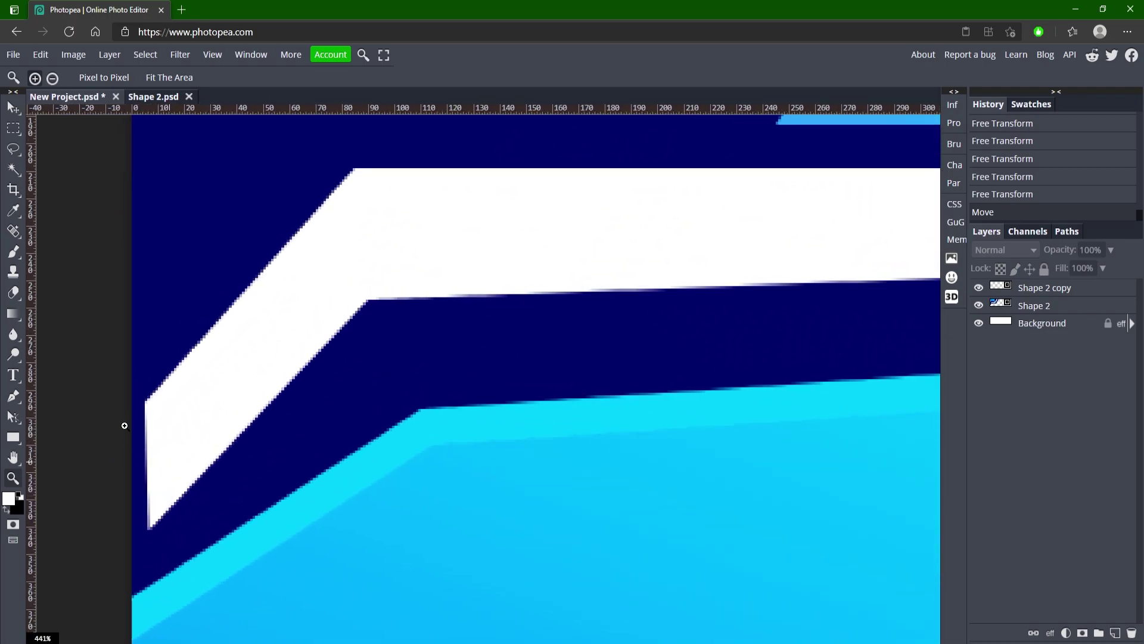
key("ctrl+0")
left_click(897, 333)
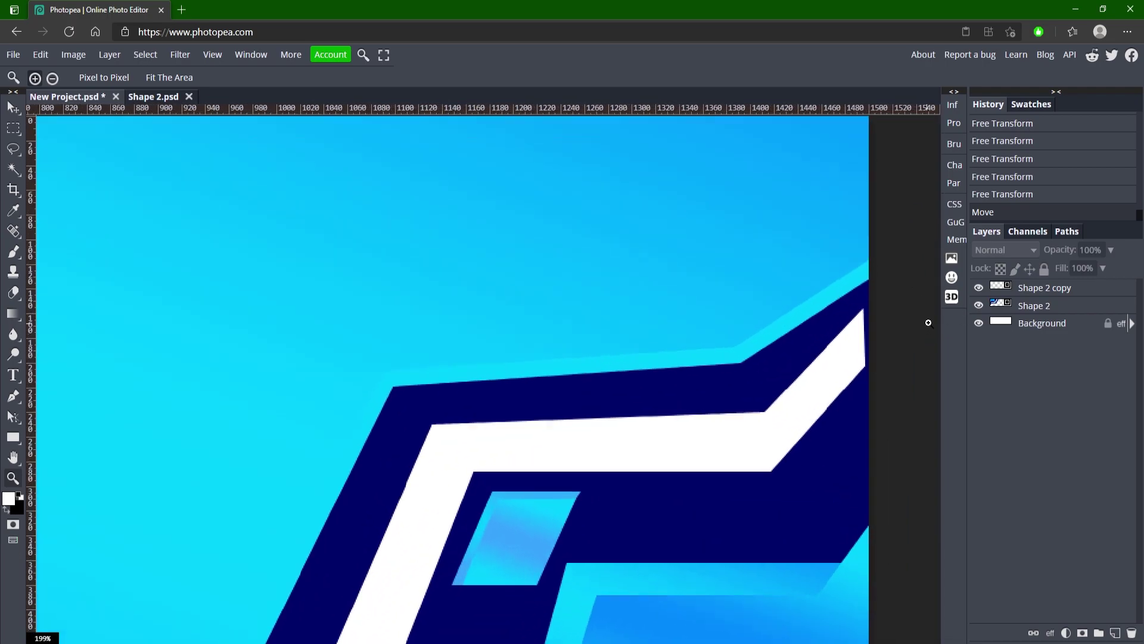
key("v")
left_click(675, 424)
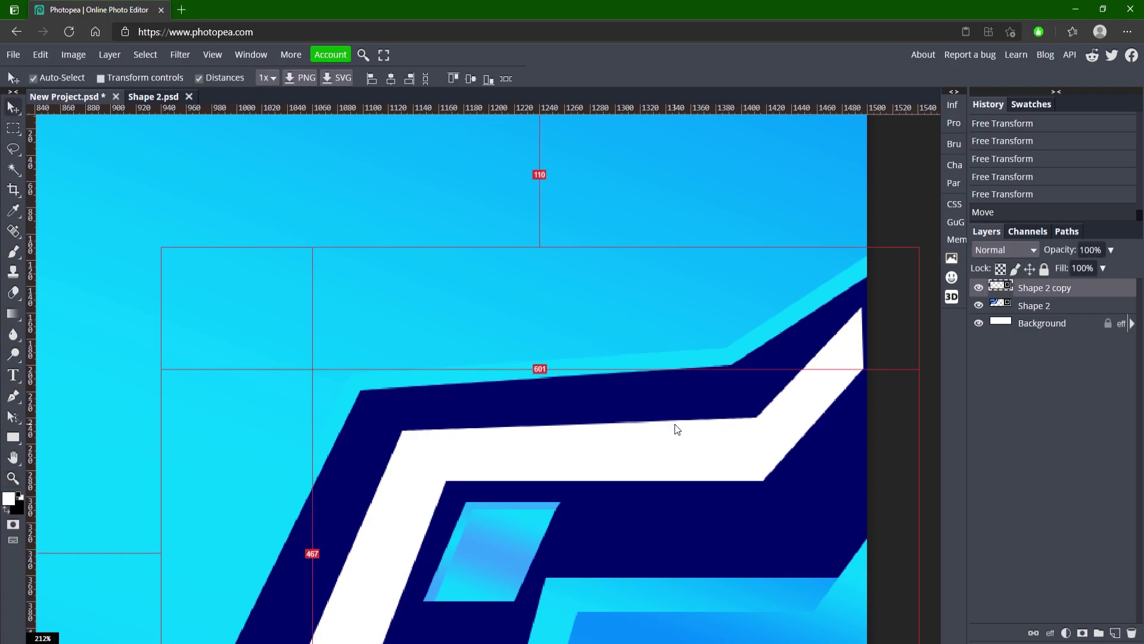
left_click(13, 477)
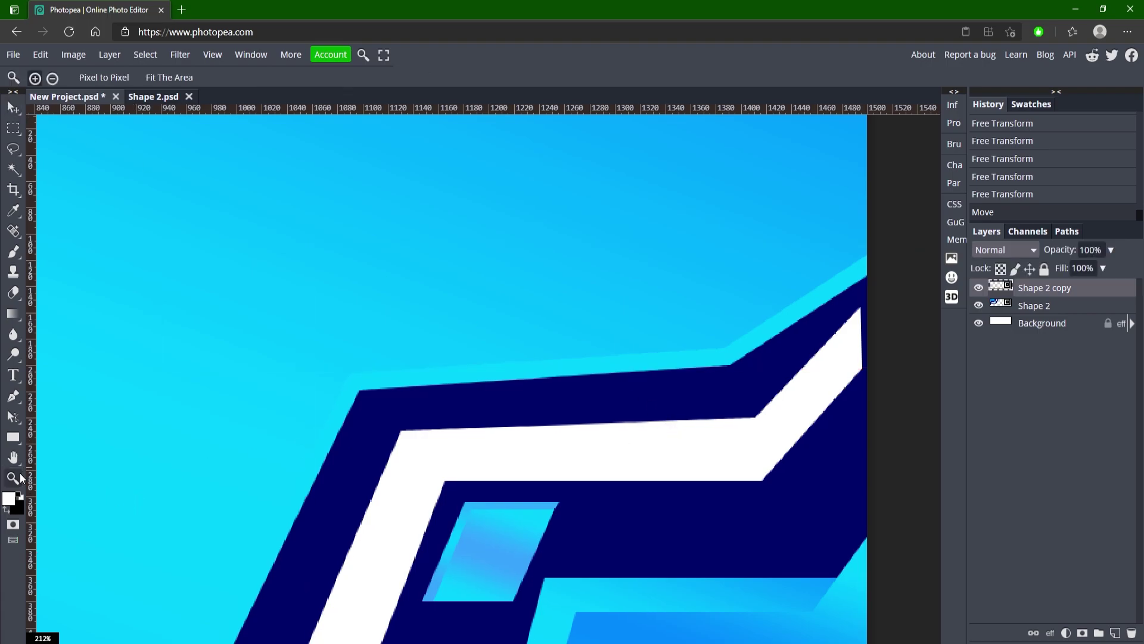
scroll(173, 445, "down", 5)
key("ctrl+0")
key("v")
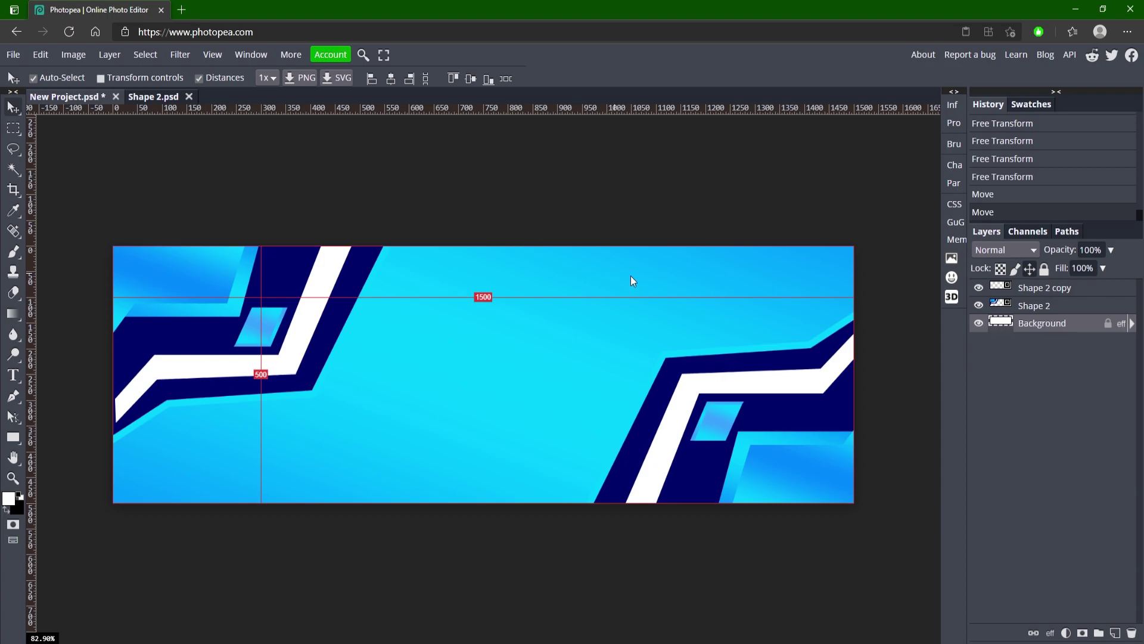
Step: Hide the distance guides, try a Hue/Saturation hue shift on the banner, then delete that adjustment layer
left_click(196, 79)
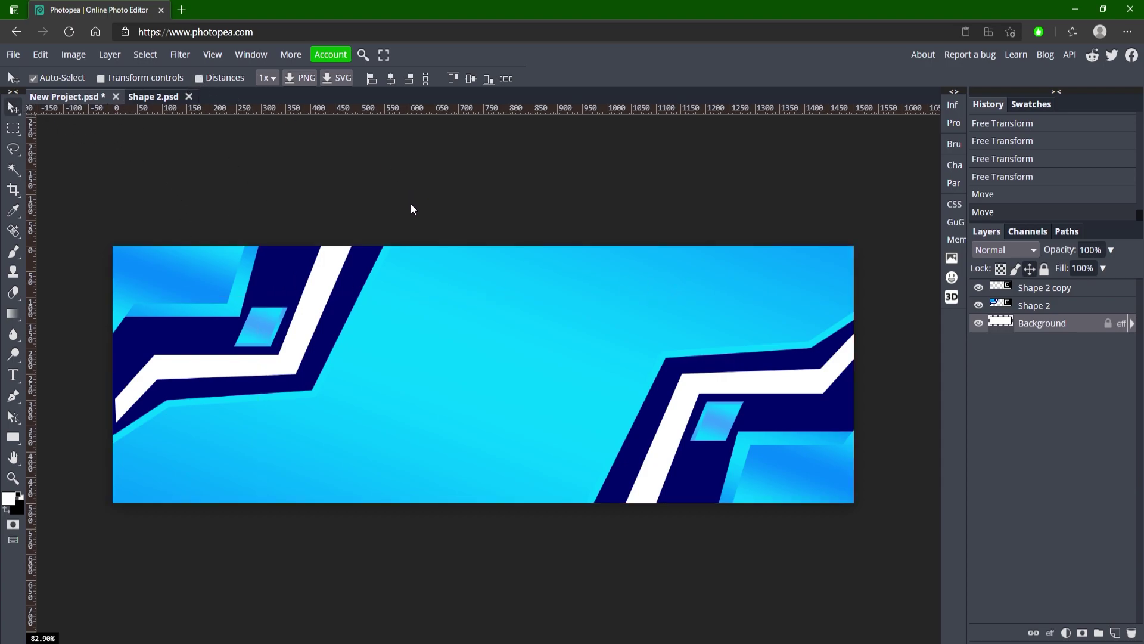
left_click(1037, 288)
left_click(1067, 633)
left_click(1074, 381)
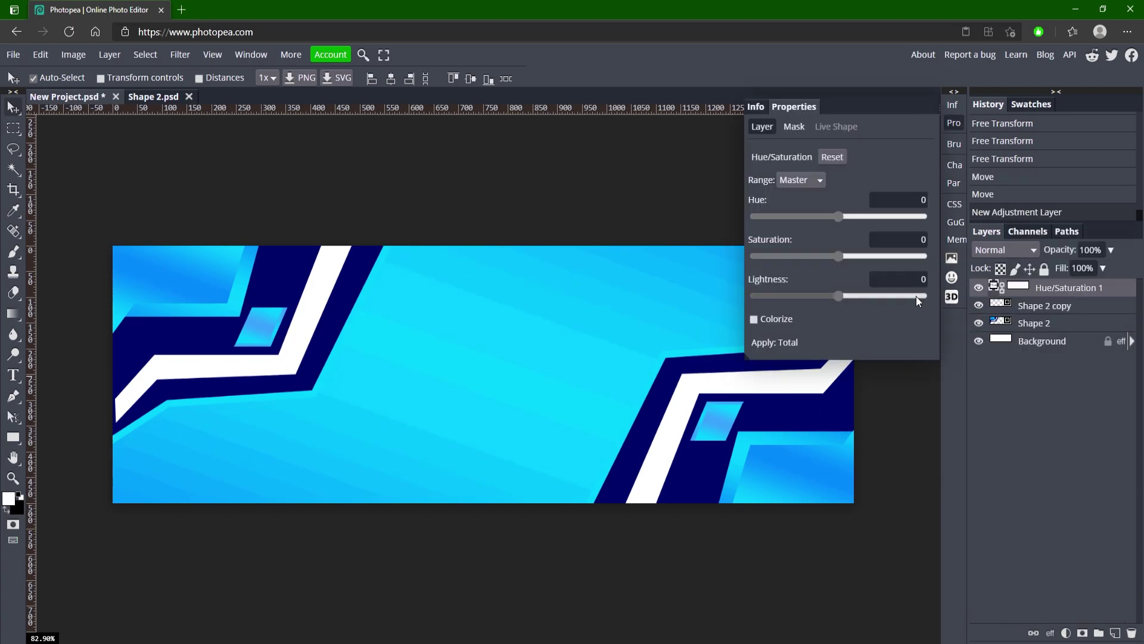
left_click_drag(839, 216, 773, 263)
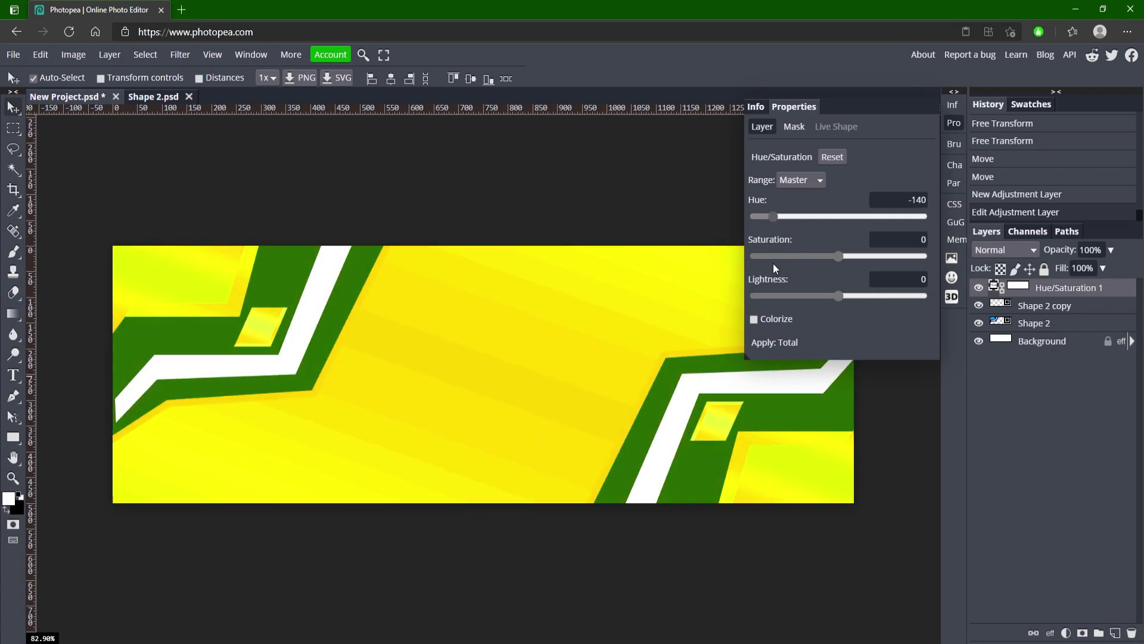
key("Delete")
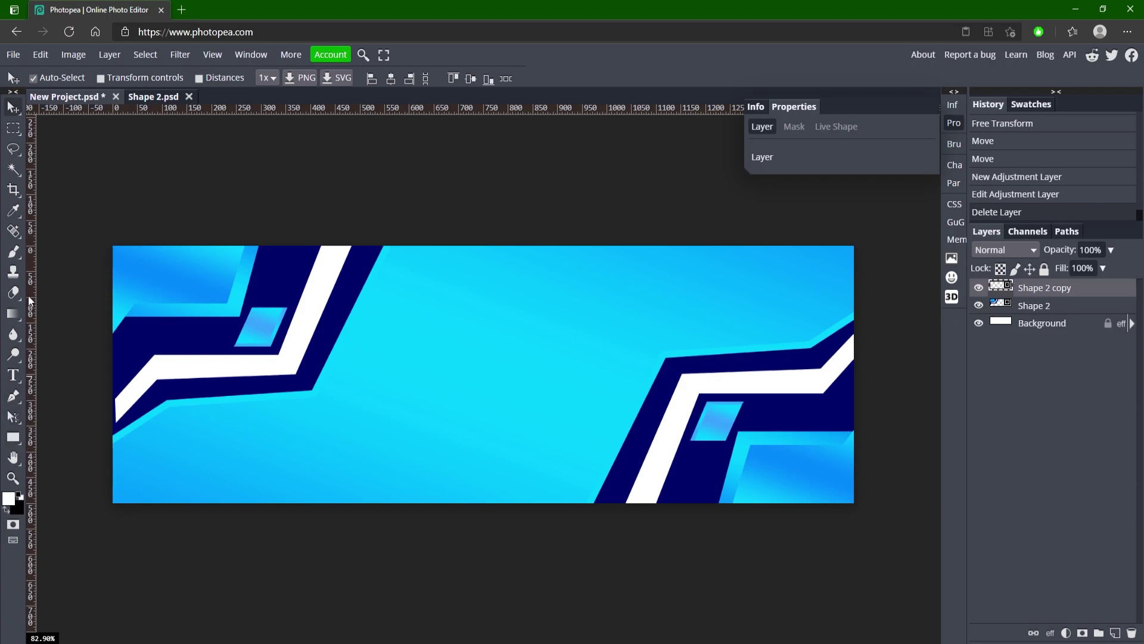
left_click(13, 395)
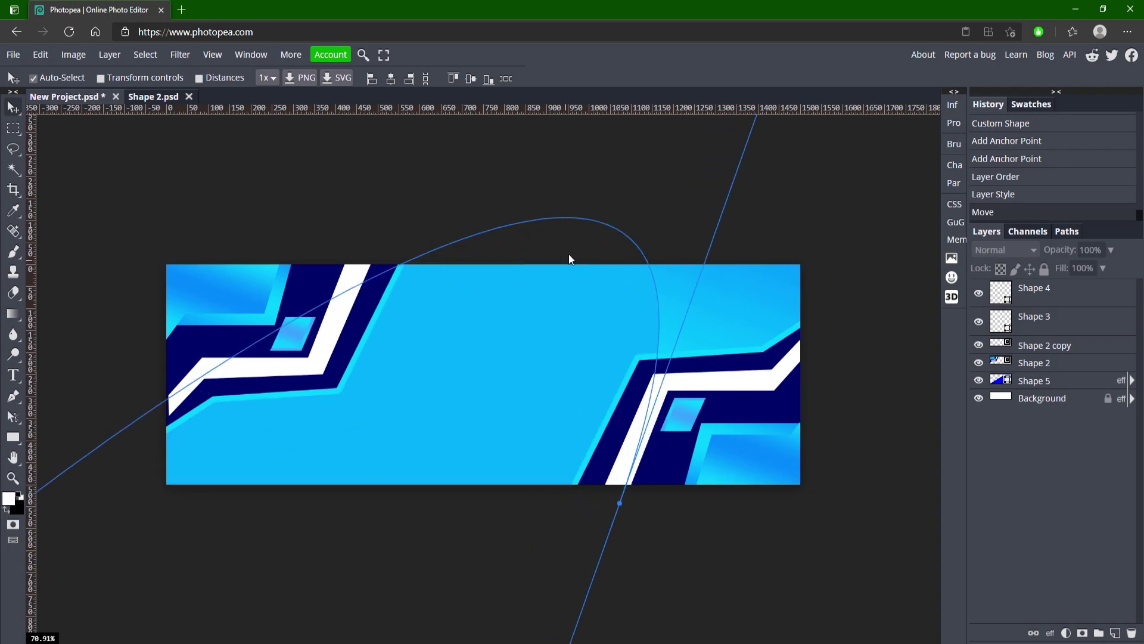
Step: Drag the curved Shape 5 band down into the banner, then delete the Shape 5 layer
left_click_drag(518, 347, 475, 541)
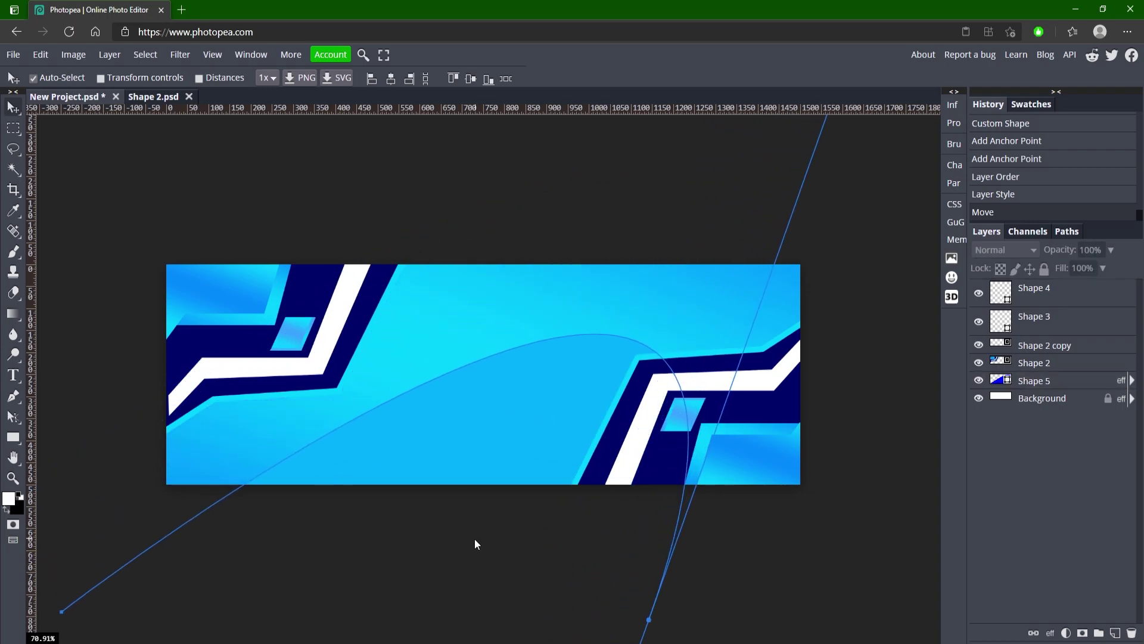
left_click_drag(518, 348, 417, 450)
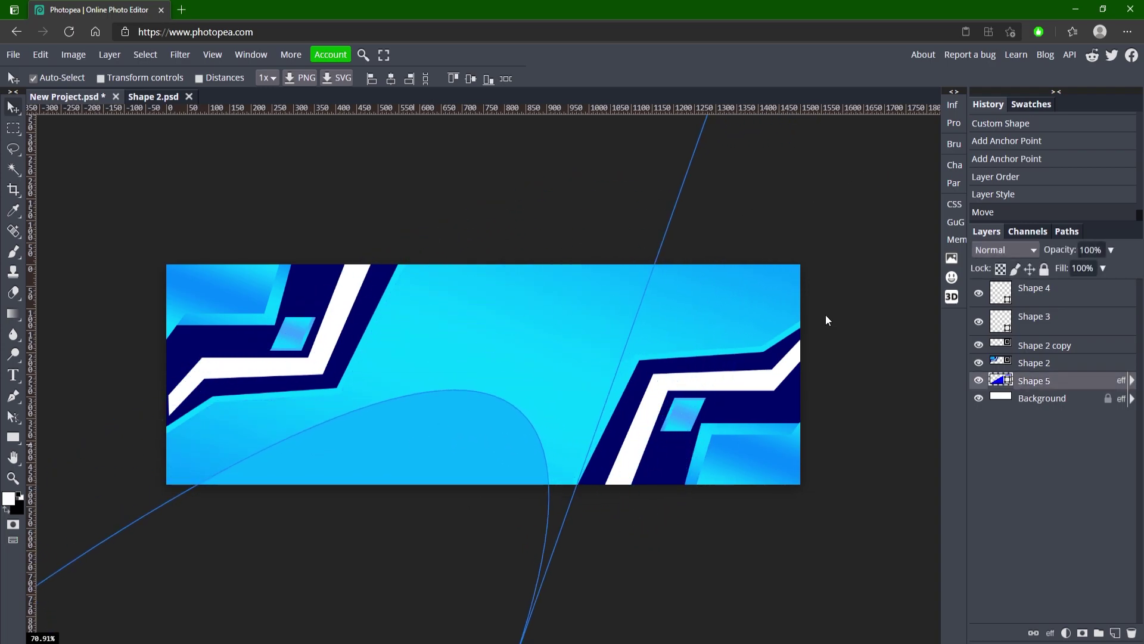
key("Delete")
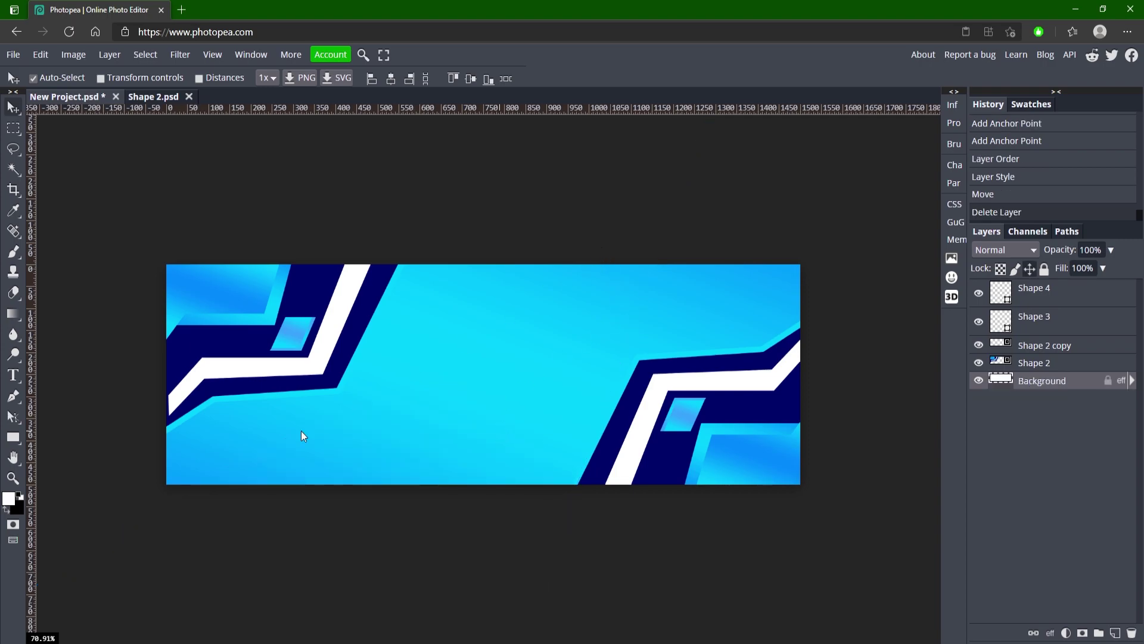
left_click(13, 477)
left_click(376, 422)
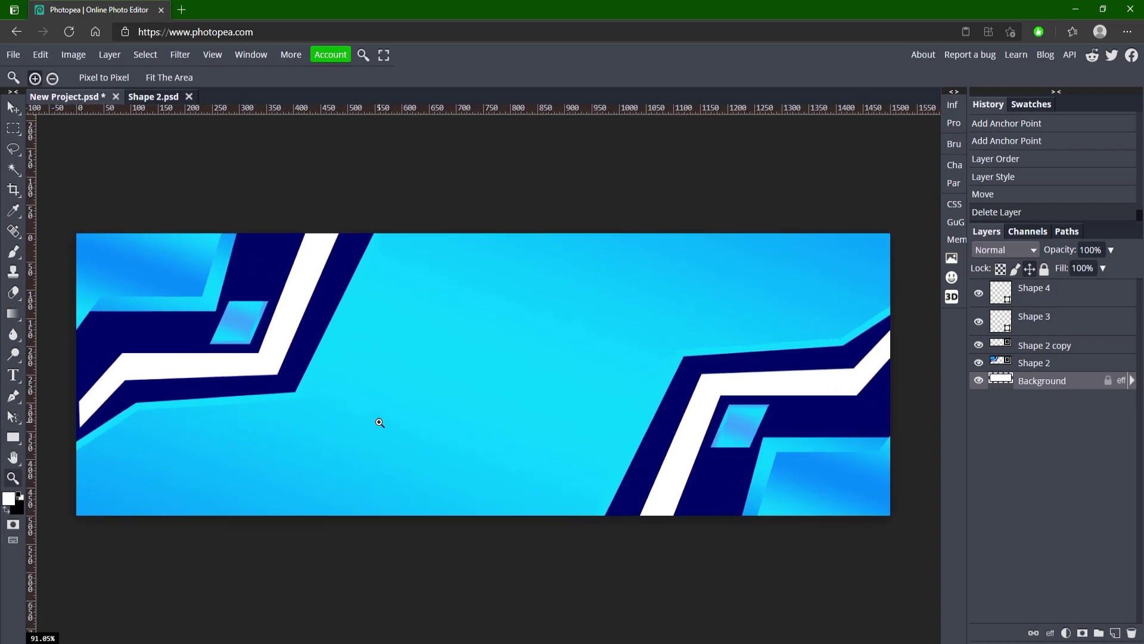
scroll(451, 481, "down", 2)
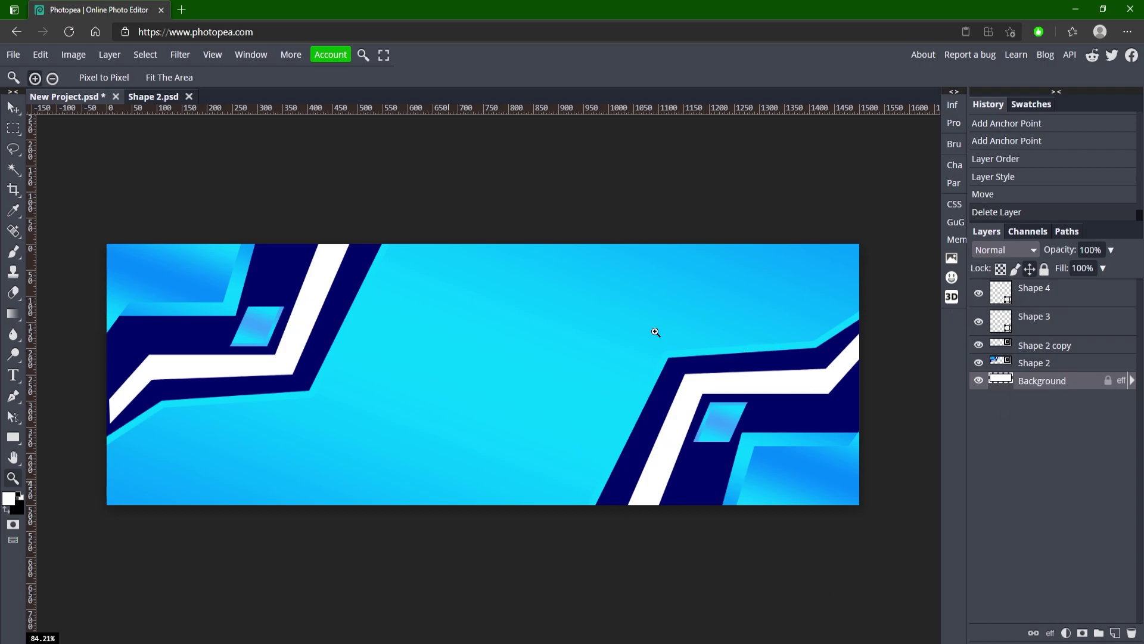
left_click(13, 55)
mouse_move(64, 249)
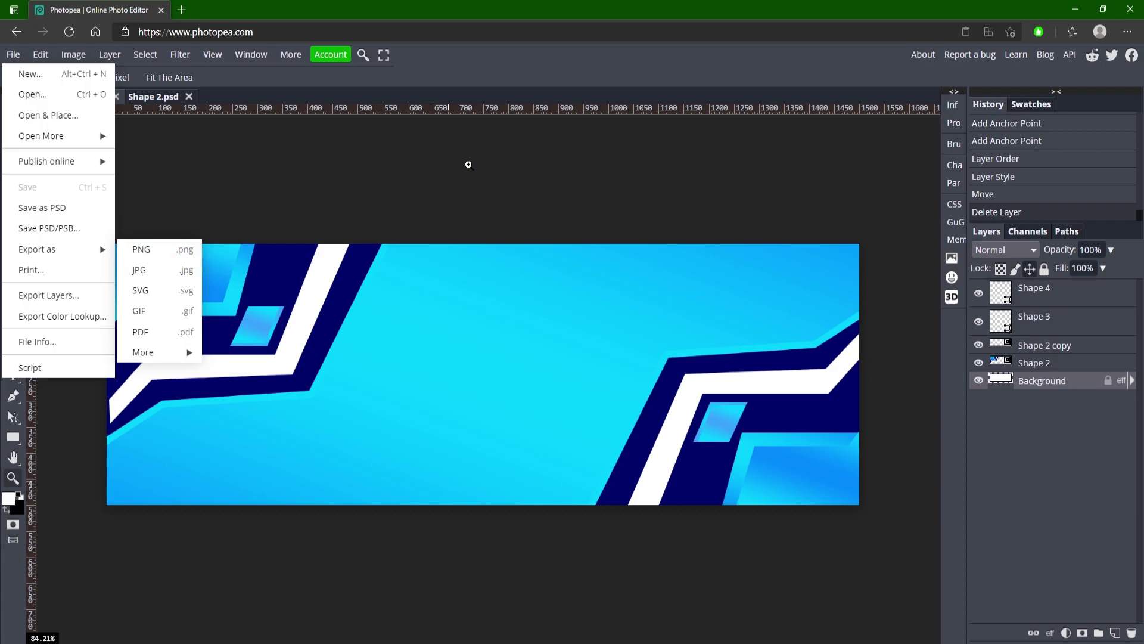
left_click(459, 164)
key("ctrl+minus")
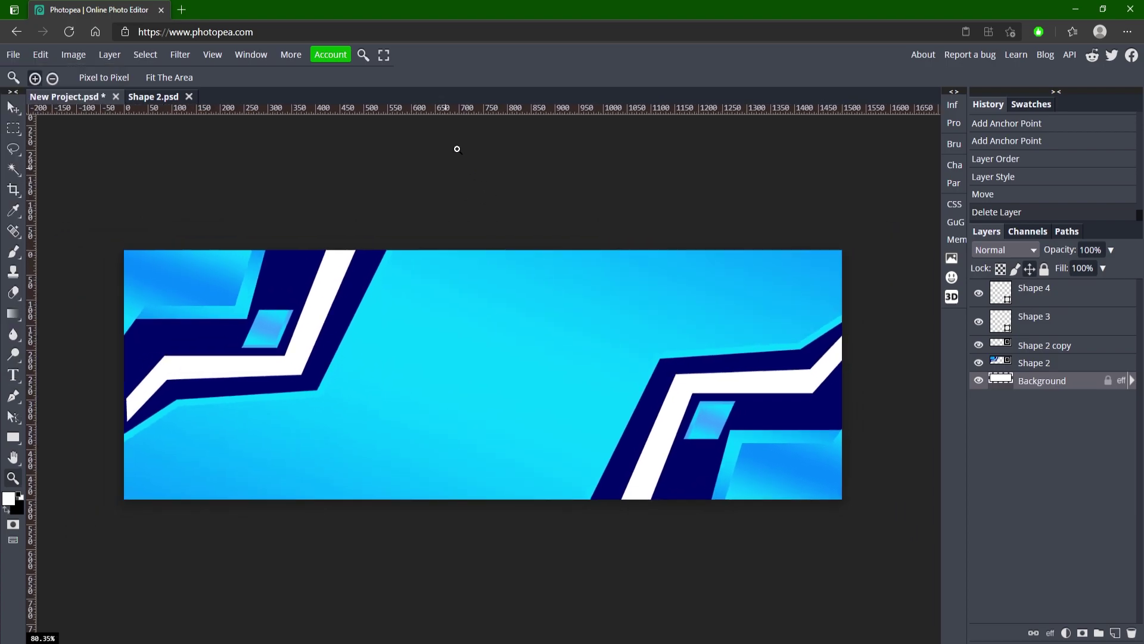